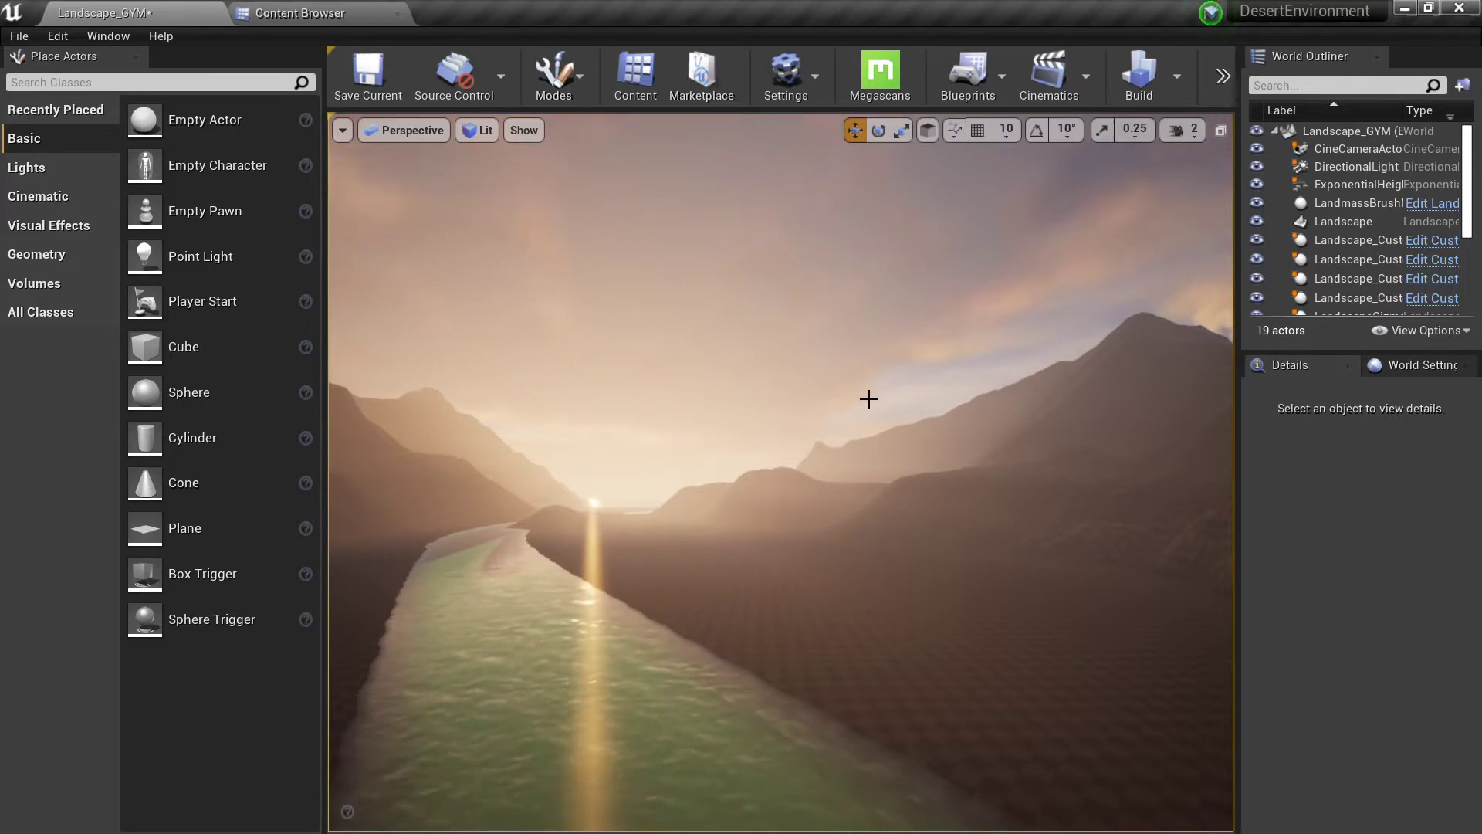
- Select the landscape, enter Landscape mode and make the mountain edit layer active
right_drag(846, 462, 908, 511)
key(w)
key(a)
key(d)
click(920, 430)
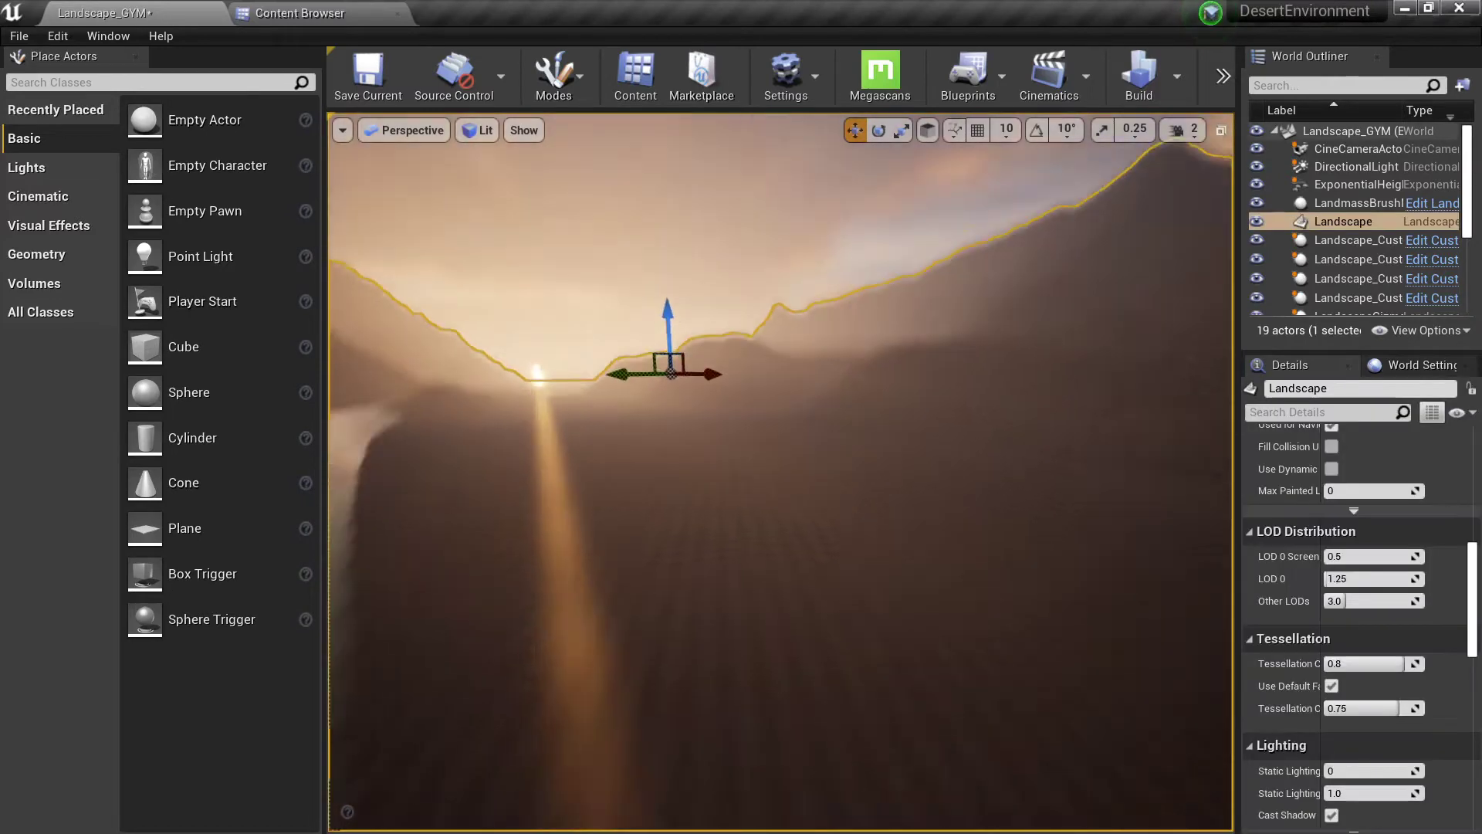
click(561, 97)
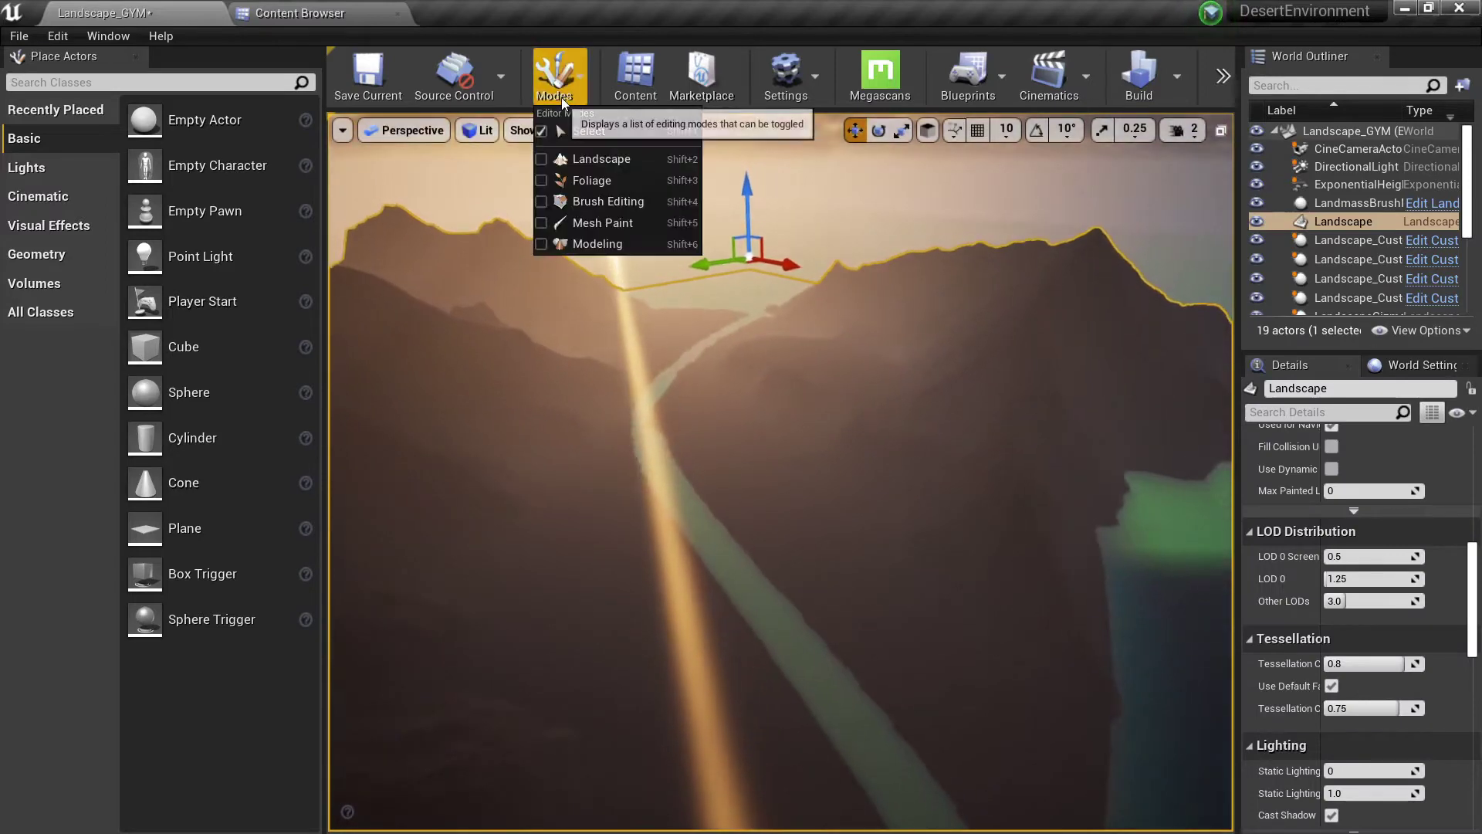
click(623, 164)
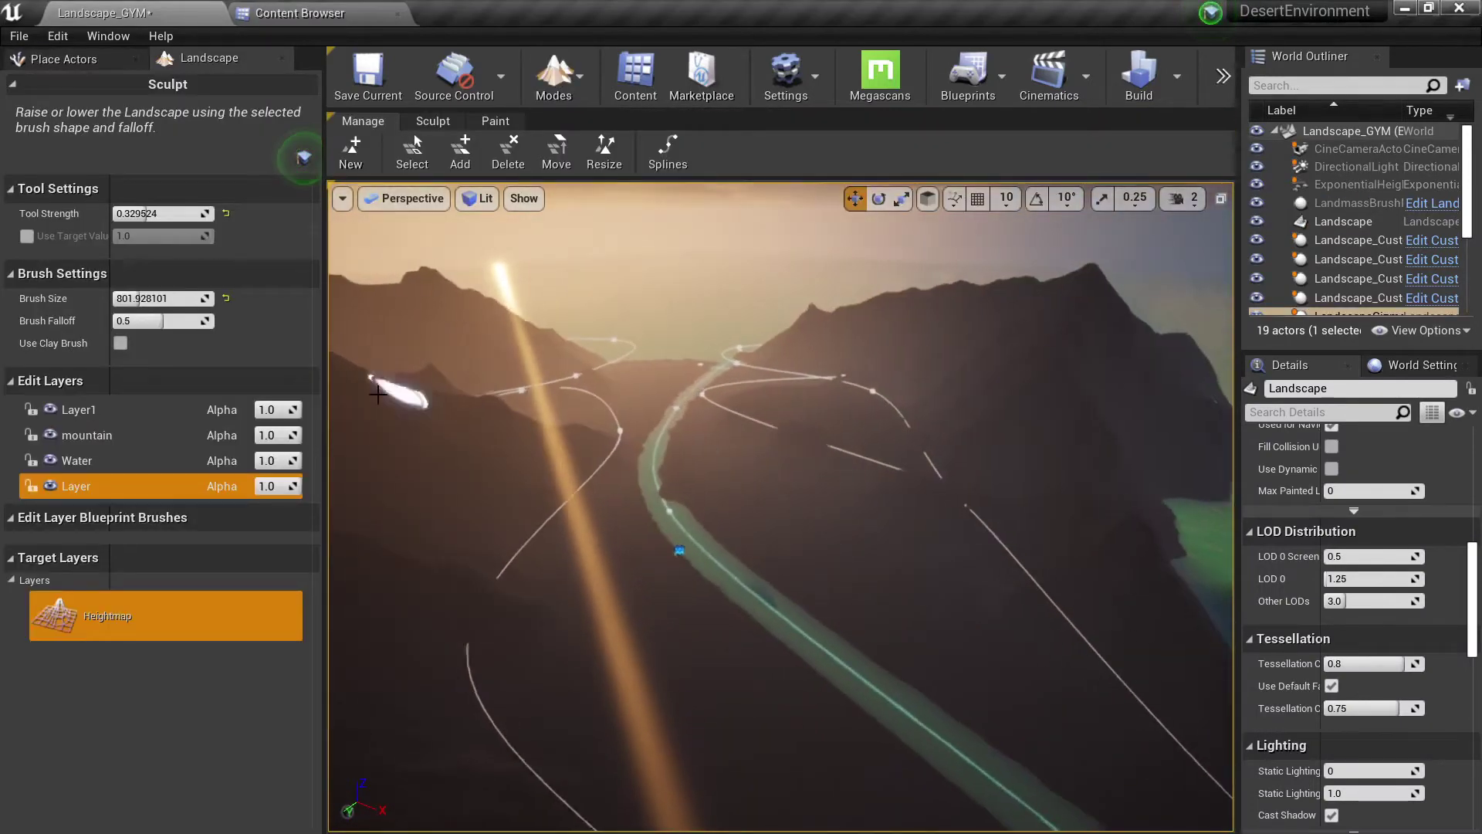
click(86, 434)
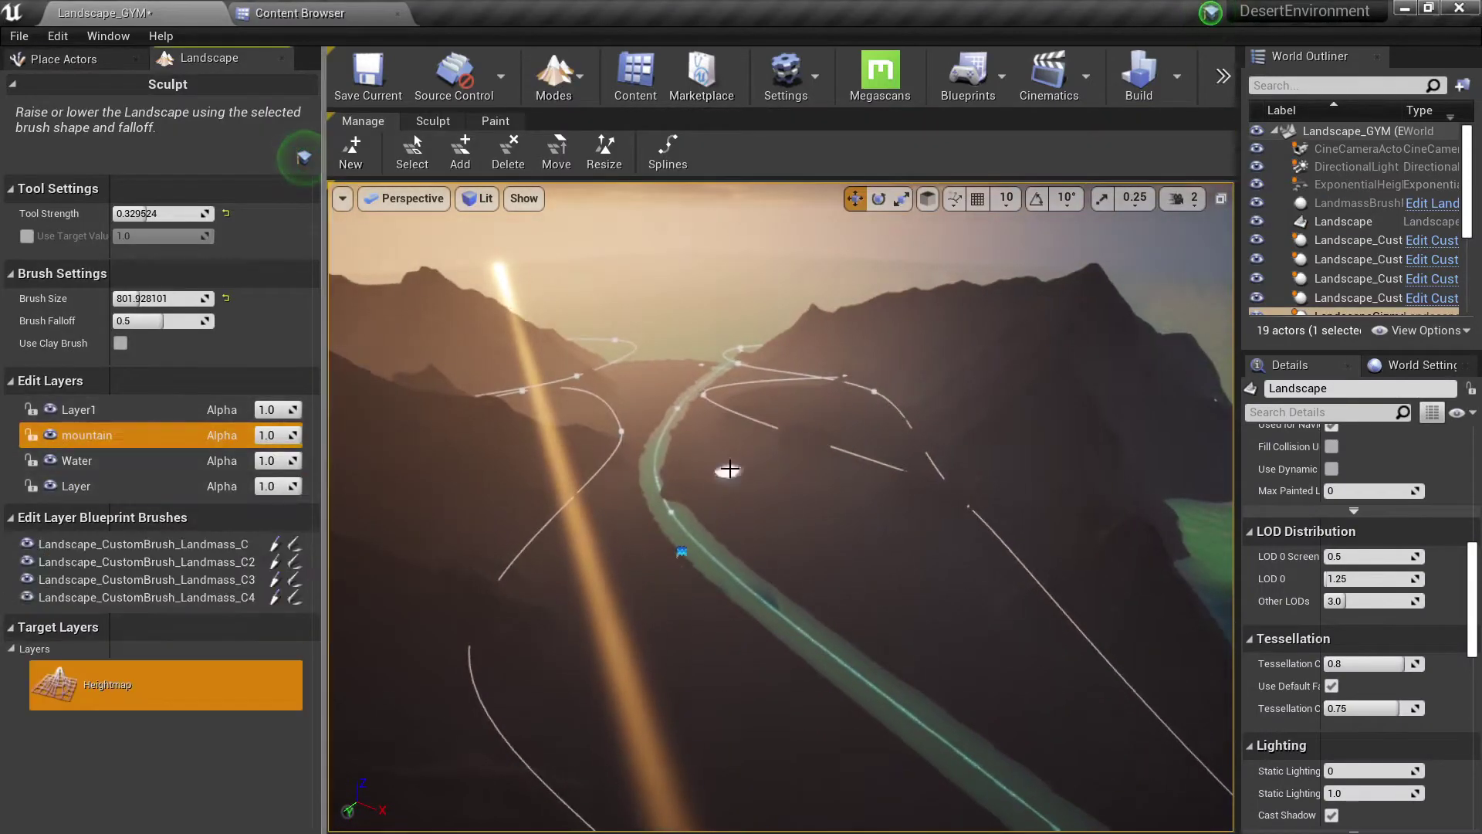
- Return to Select mode, try raising the custom landmass brush at its control point on the mountain, and undo the move
key(shift+1)
click(897, 380)
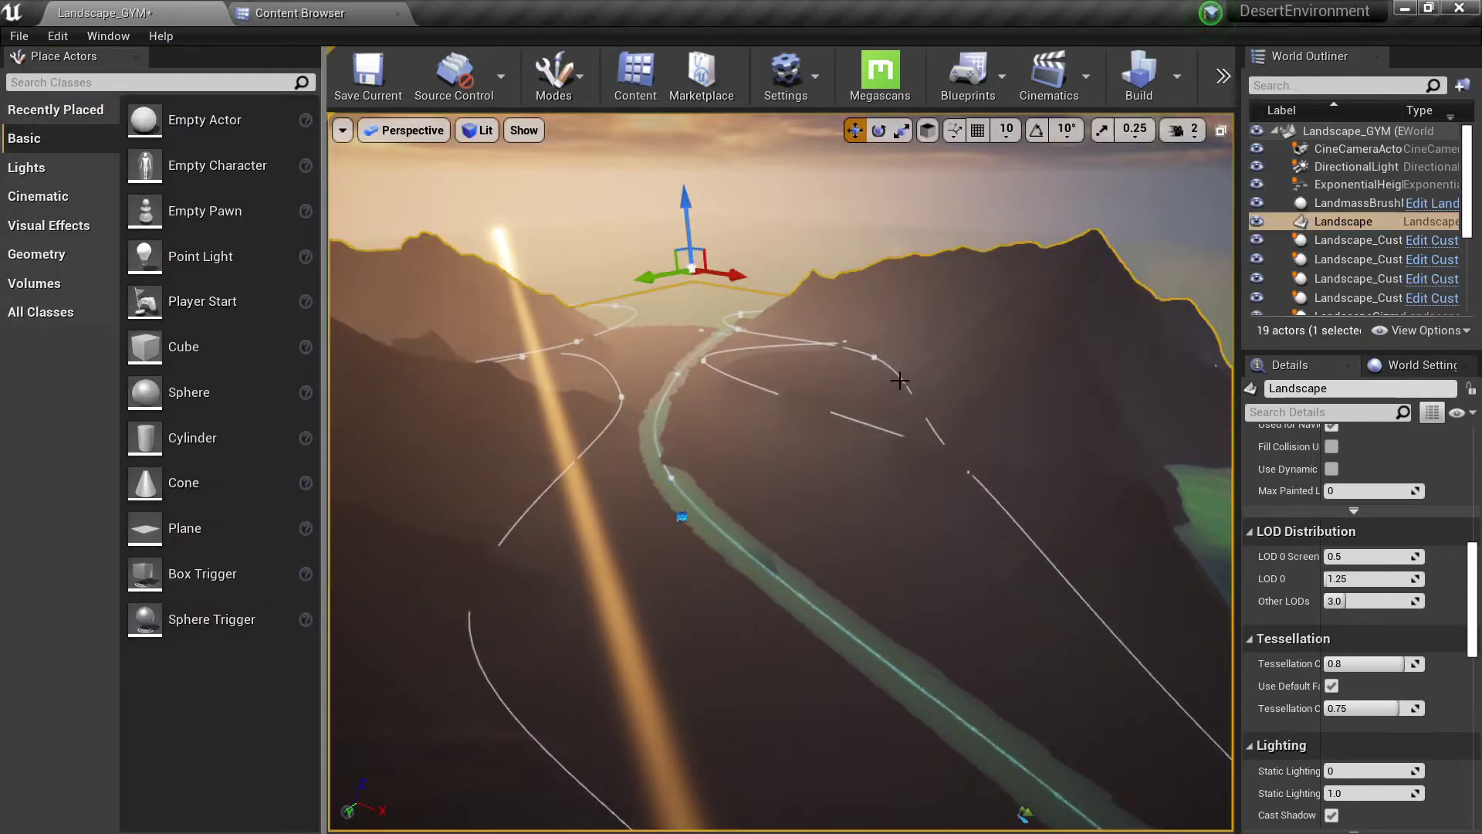
click(875, 355)
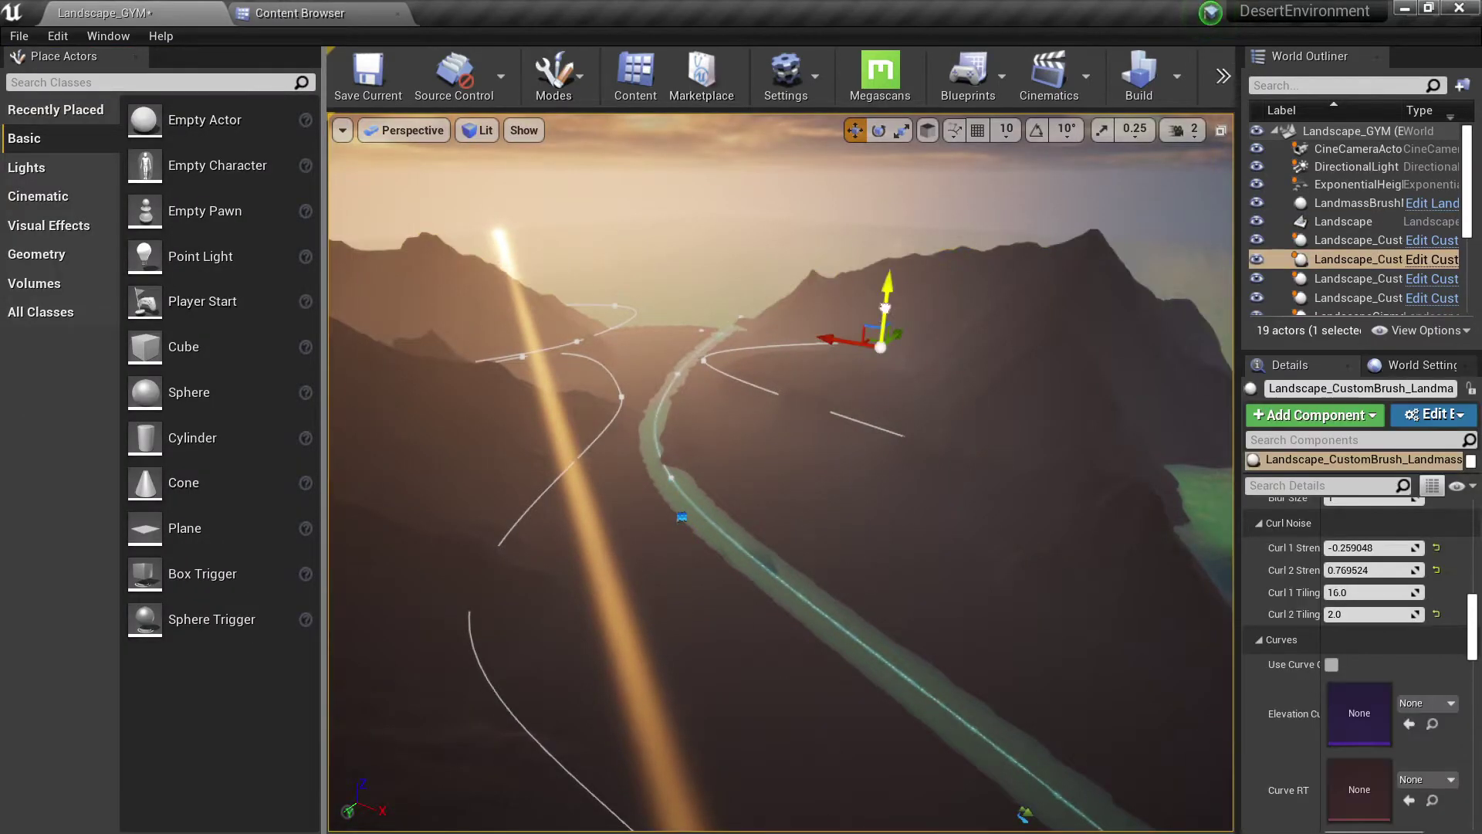
mouse_move(875, 298)
mouse_down()
mouse_move(876, 176)
mouse_move(876, 271)
mouse_move(878, 239)
mouse_up()
key(ctrl+z)
- Try shifting the river spline's control point sideways, undo the move and clear the selection
click(704, 362)
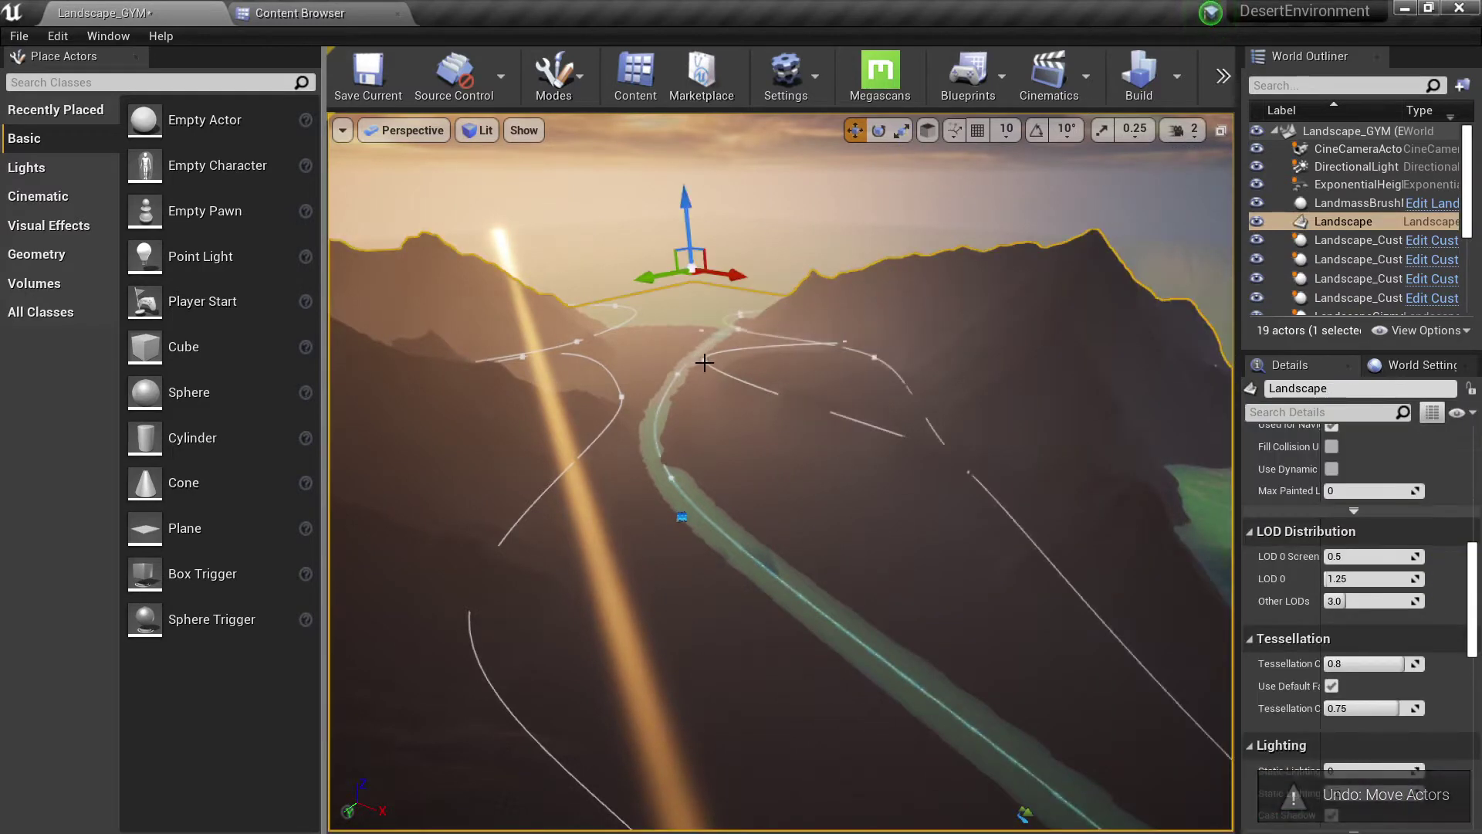
click(678, 378)
mouse_move(652, 376)
mouse_down()
mouse_move(850, 404)
mouse_move(605, 352)
mouse_move(679, 364)
mouse_up()
key(ctrl+z)
key(Escape)
- Switch from the level to the Content Browser
right_drag(868, 461, 1095, 468)
key(w)
key(w)
right_drag(791, 398, 883, 530)
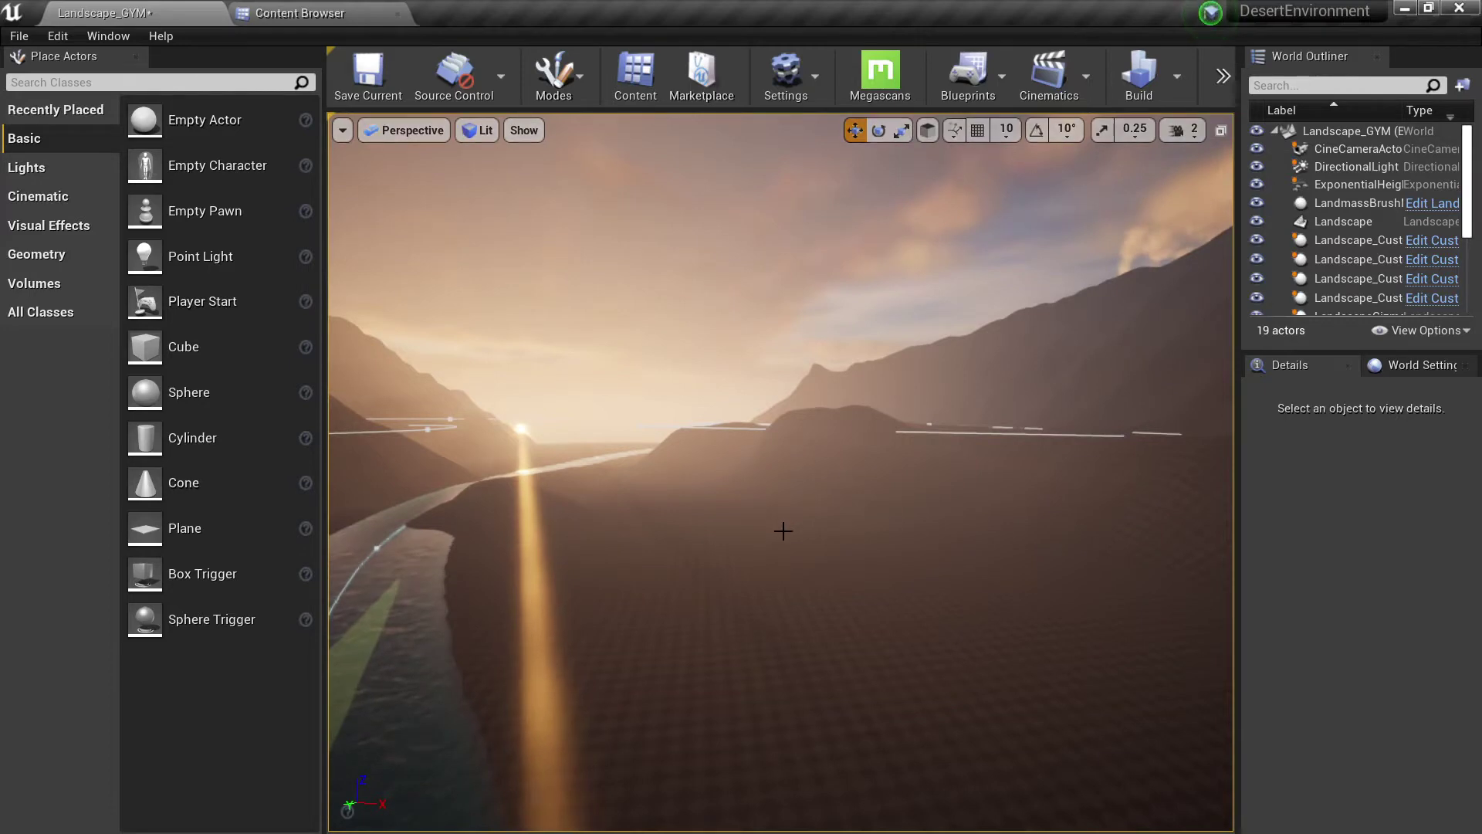
mouse_move(784, 529)
right_down()
mouse_move(888, 567)
mouse_move(738, 531)
mouse_move(784, 534)
right_up()
click(309, 13)
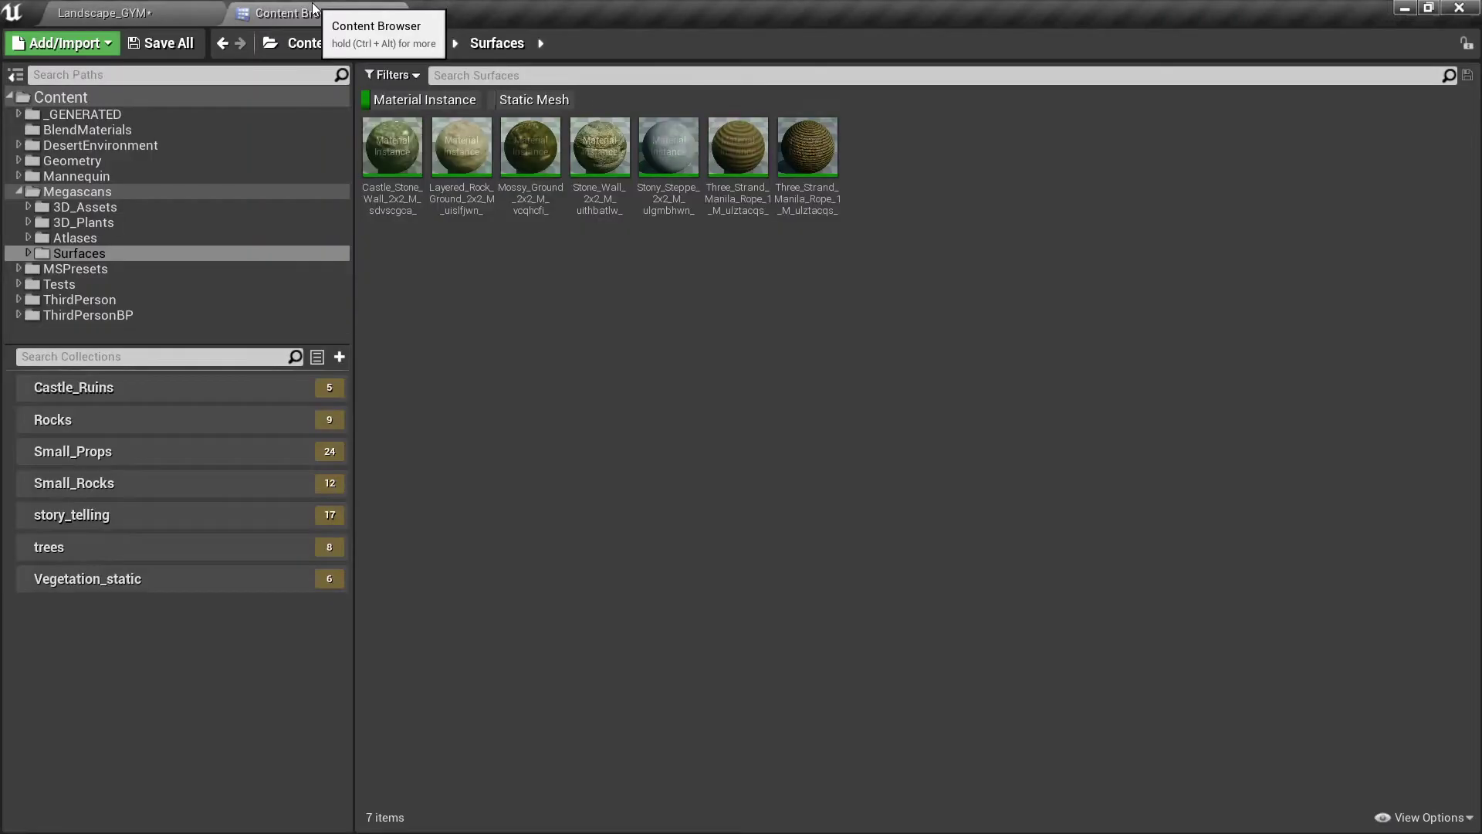
click(70, 287)
click(54, 97)
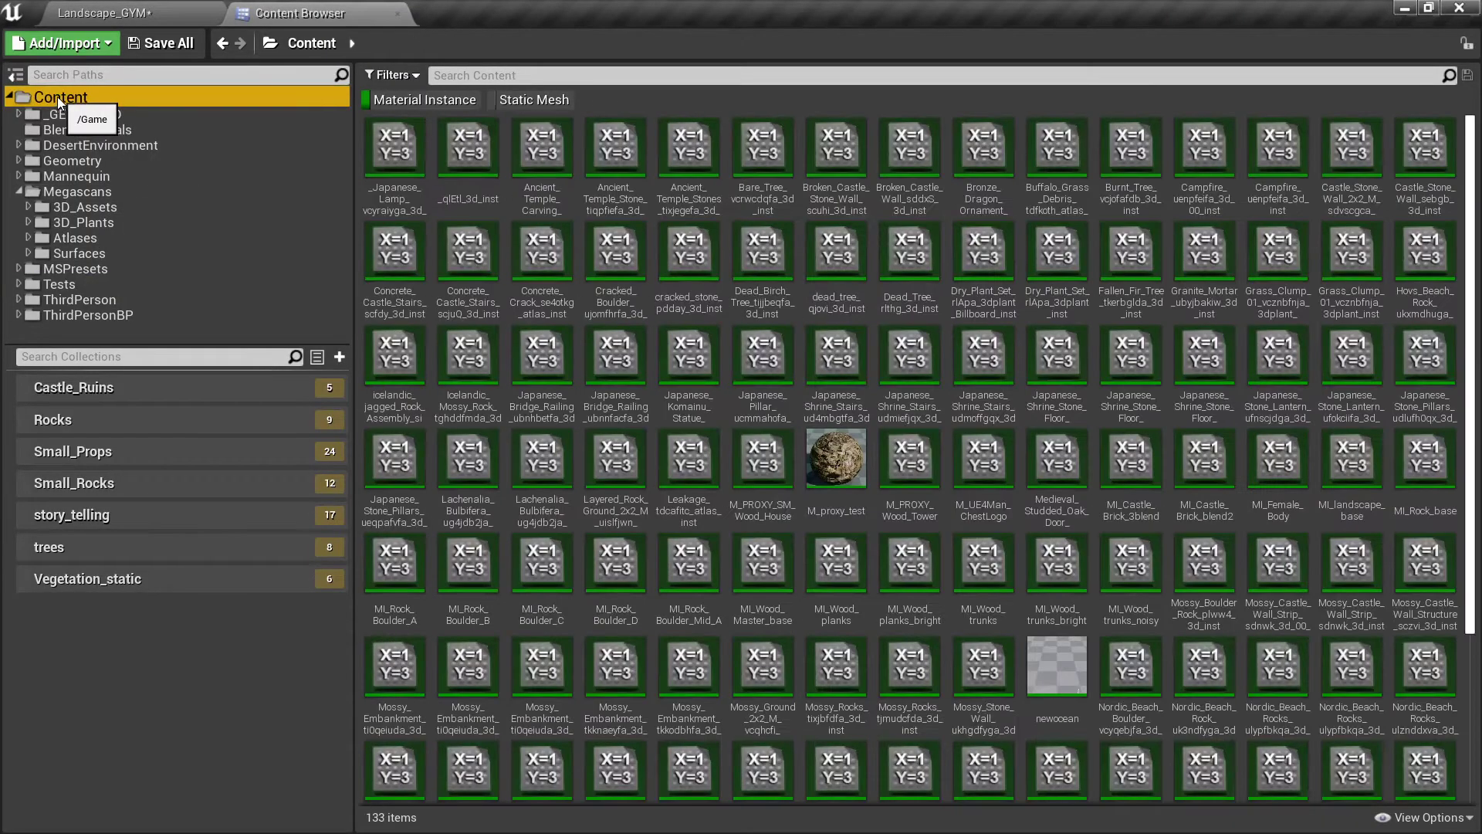
right_click(57, 96)
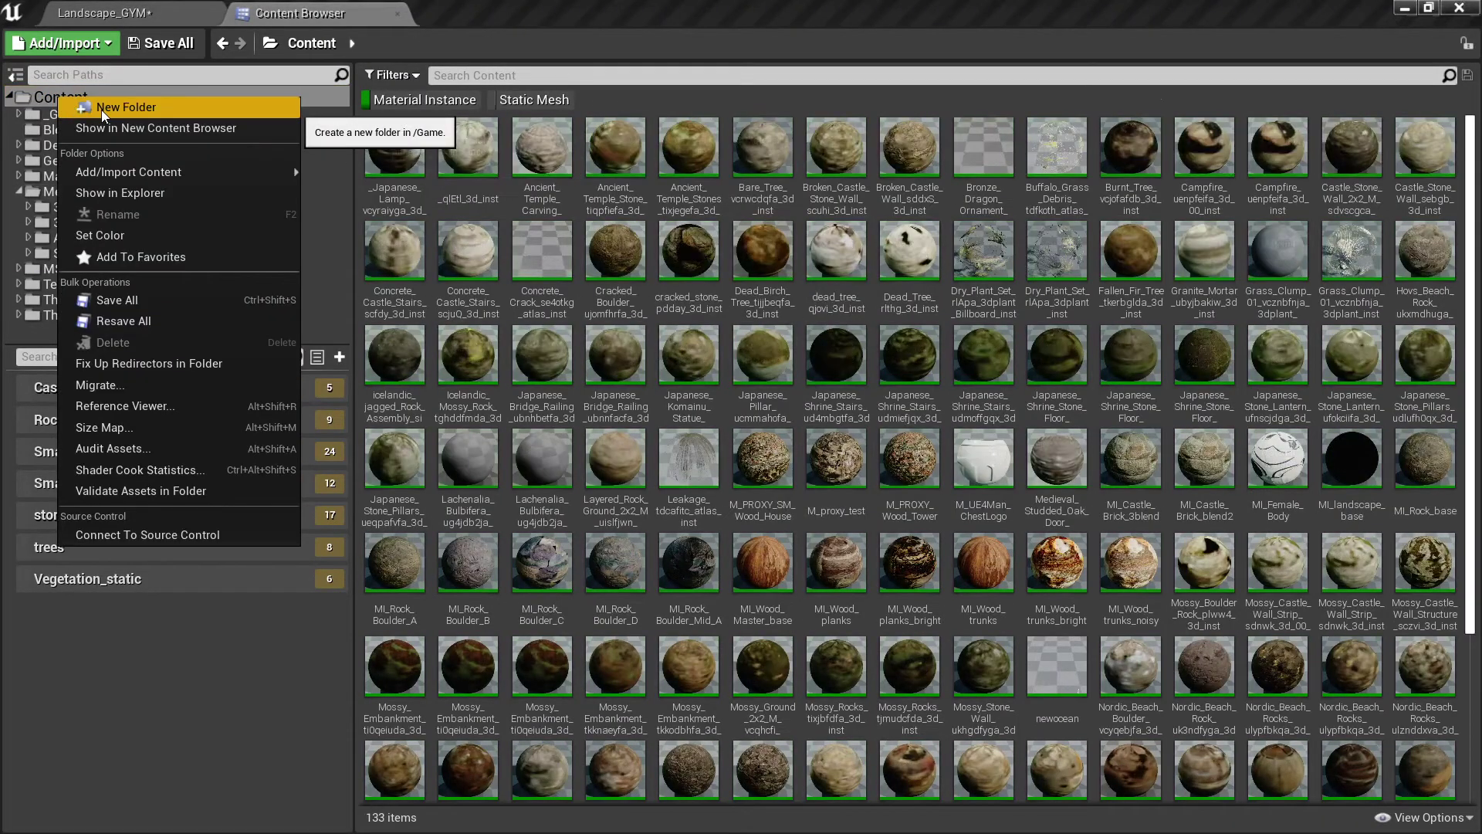
click(127, 102)
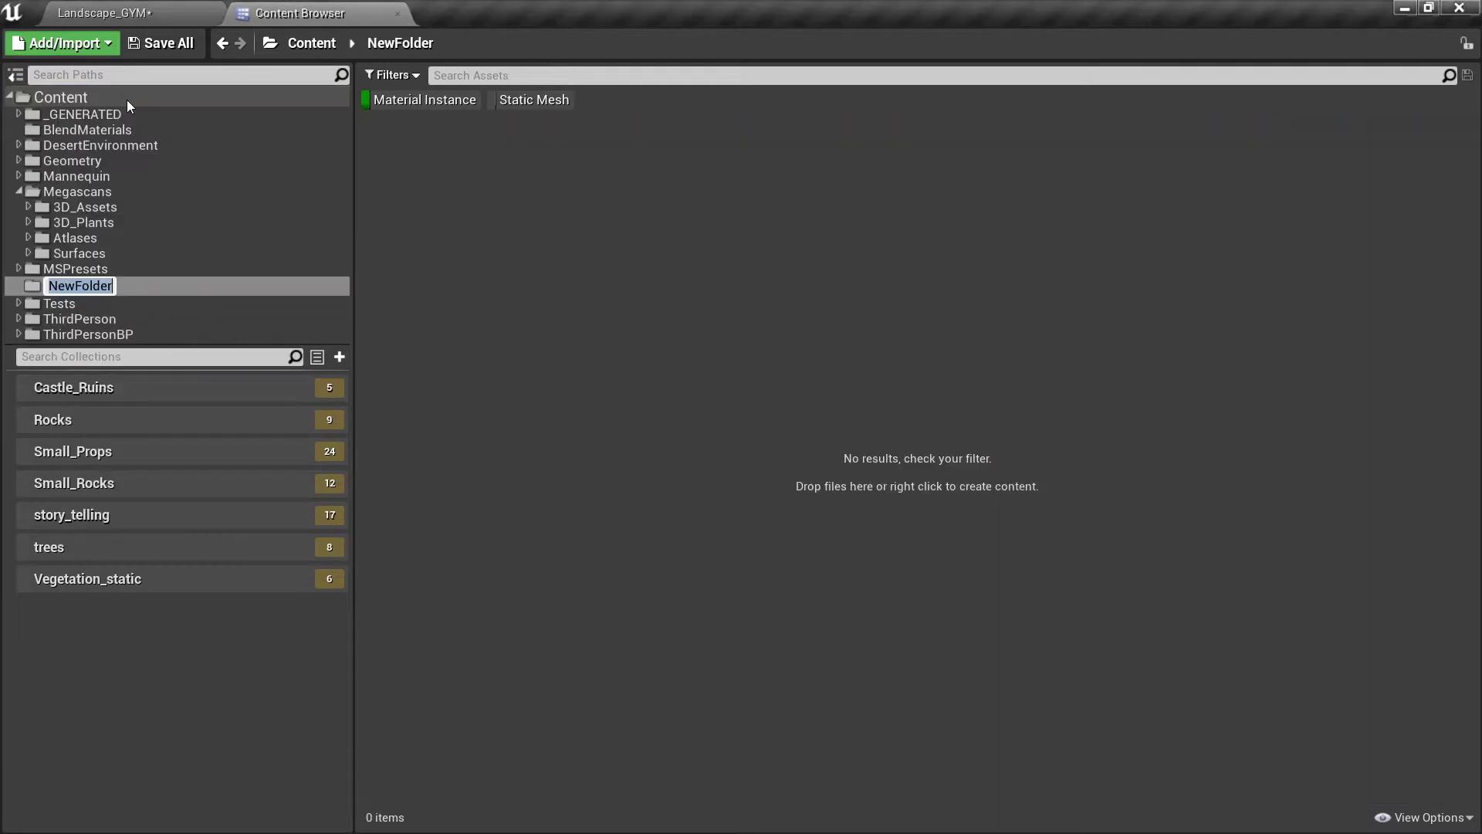
text(Material)
key(BackSpace)
key(BackSpace)
key(BackSpace)
key(BackSpace)
key(BackSpace)
key(BackSpace)
key(BackSpace)
key(BackSpace)
text(LandscapeMater)
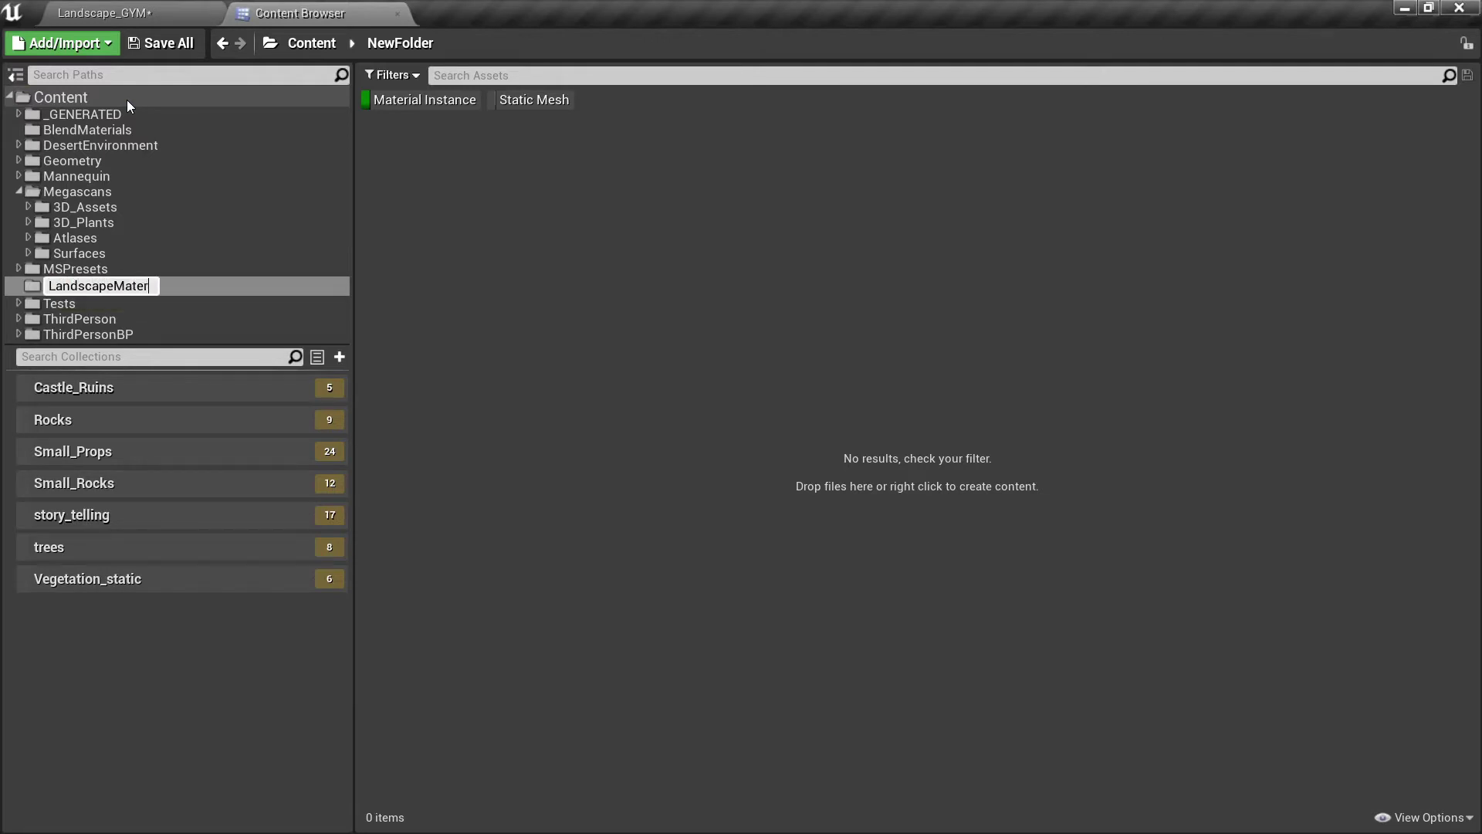
text(ialSeries)
key(BackSpace)
key(BackSpace)
key(BackSpace)
key(BackSpace)
key(BackSpace)
key(BackSpace)
key(BackSpace)
key(BackSpace)
key(BackSpace)
key(BackSpace)
key(BackSpace)
key(BackSpace)
key(BackSpace)
key(BackSpace)
key(BackSpace)
key(BackSpace)
key(BackSpace)
key(BackSpace)
key(BackSpace)
key(BackSpace)
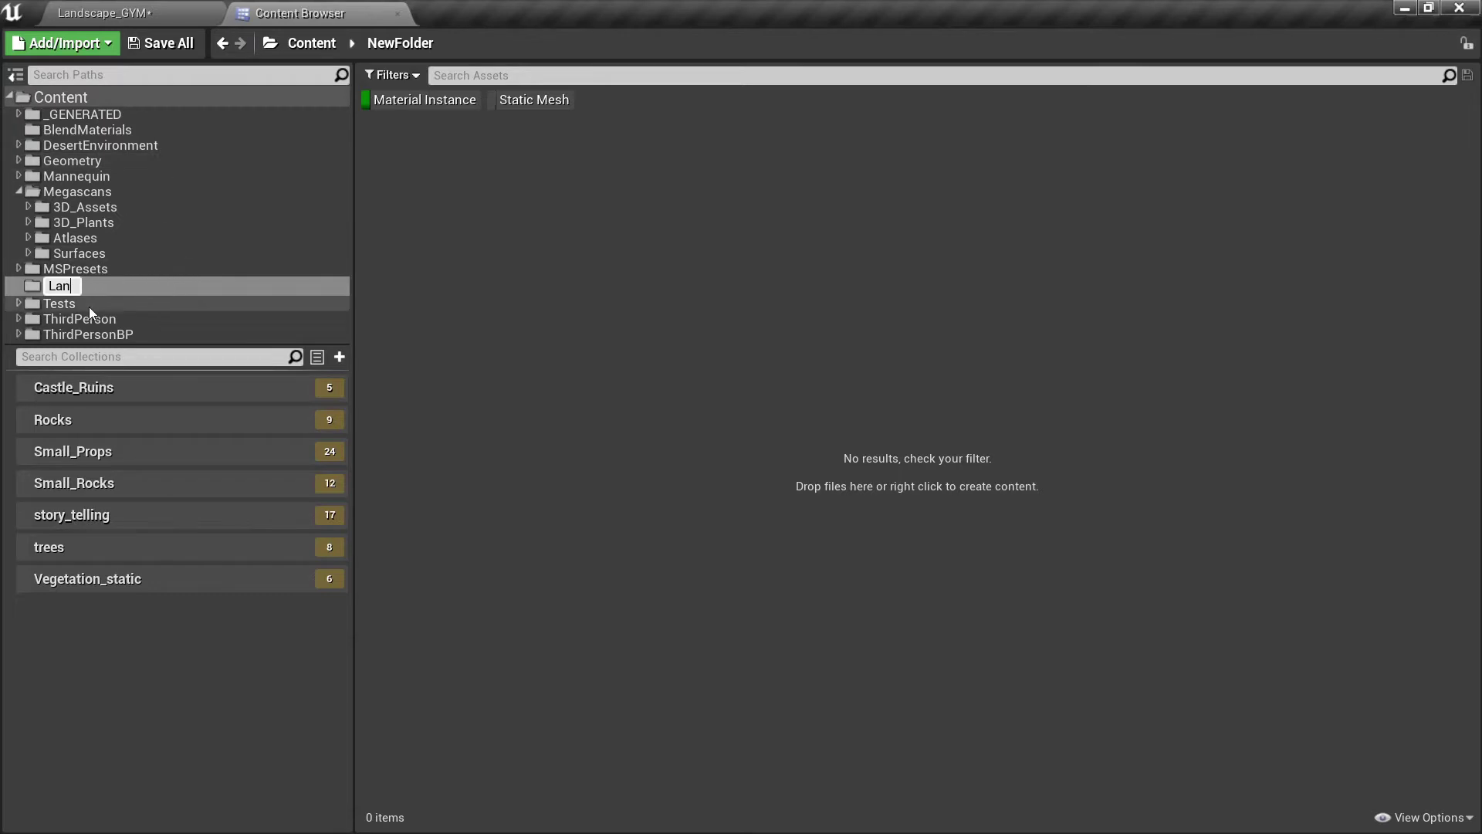
key(Escape)
right_click(87, 282)
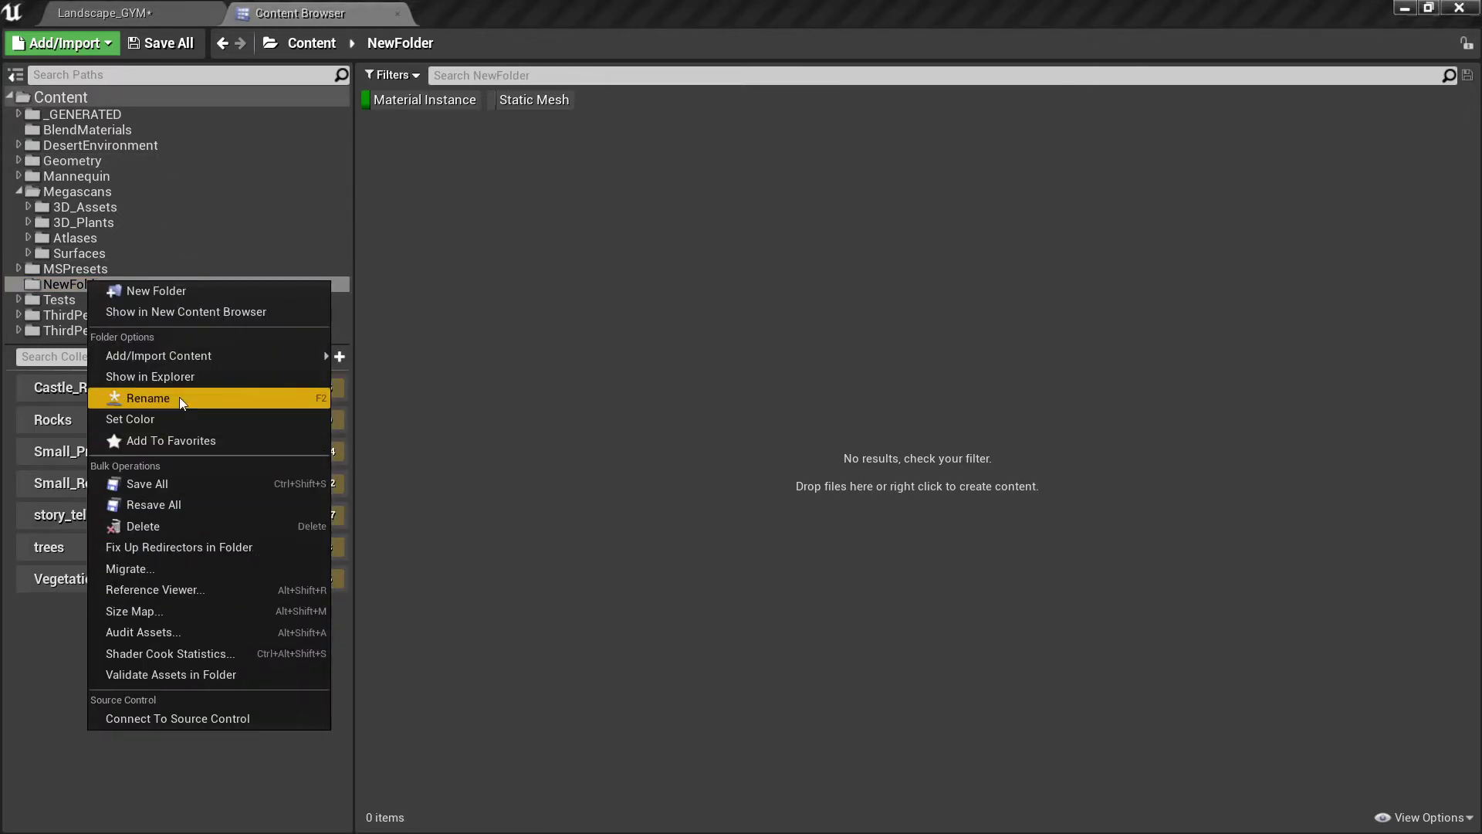
click(143, 528)
click(195, 572)
- Show all asset types in the Tests folder by turning off the Material Instance filter
click(69, 285)
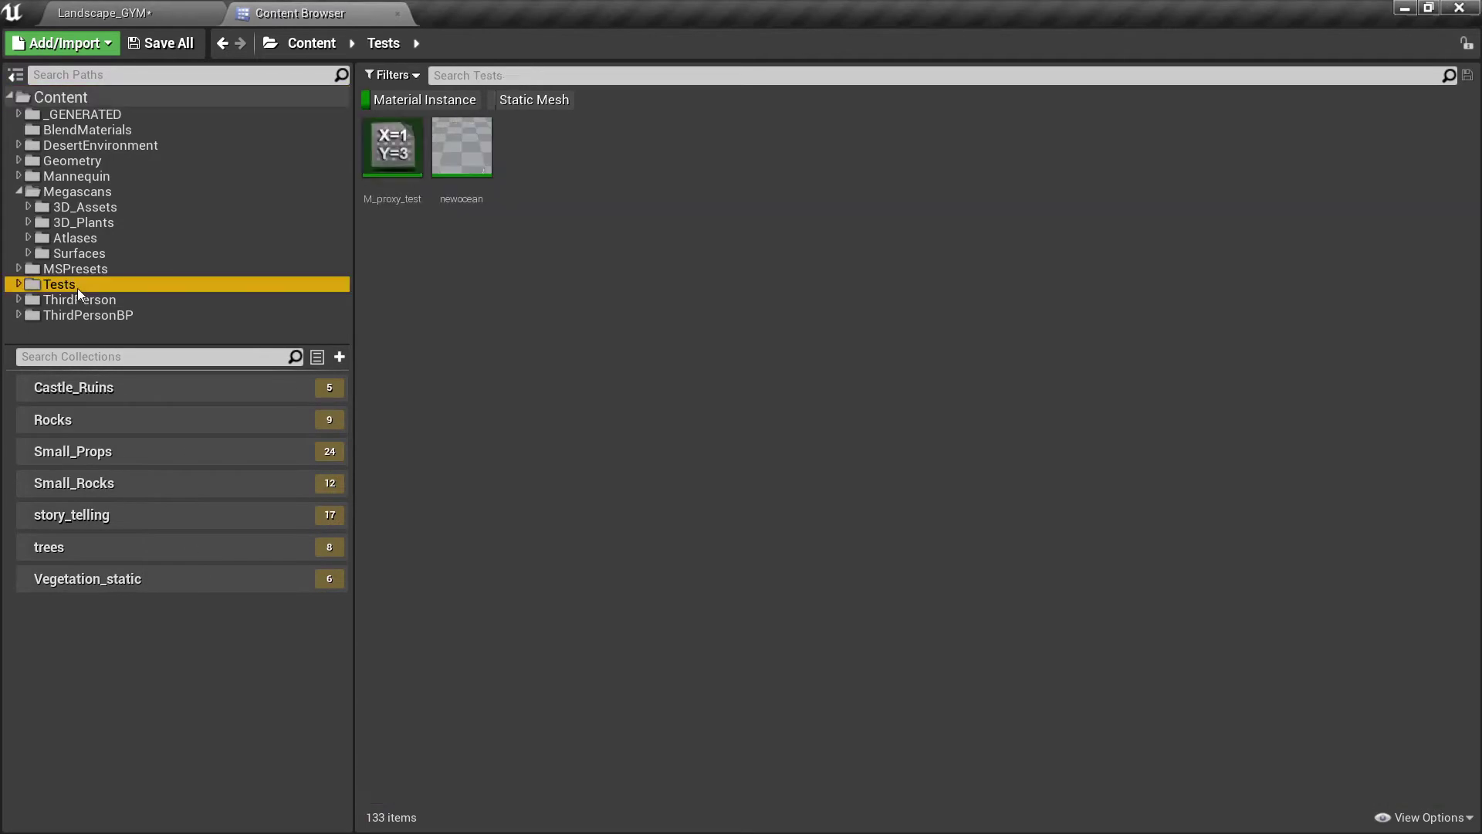
right_click(474, 284)
click(437, 95)
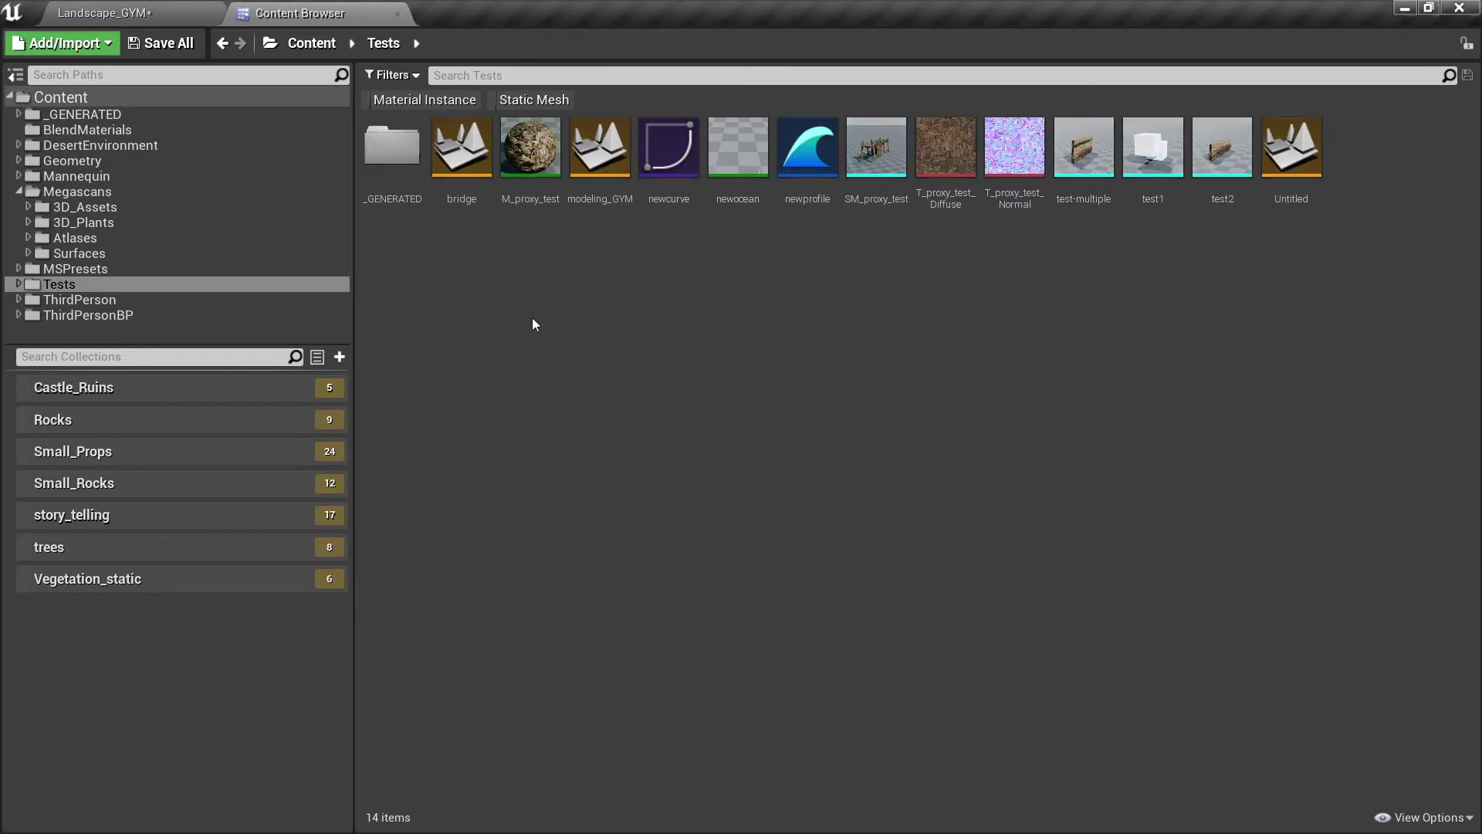
right_click(531, 317)
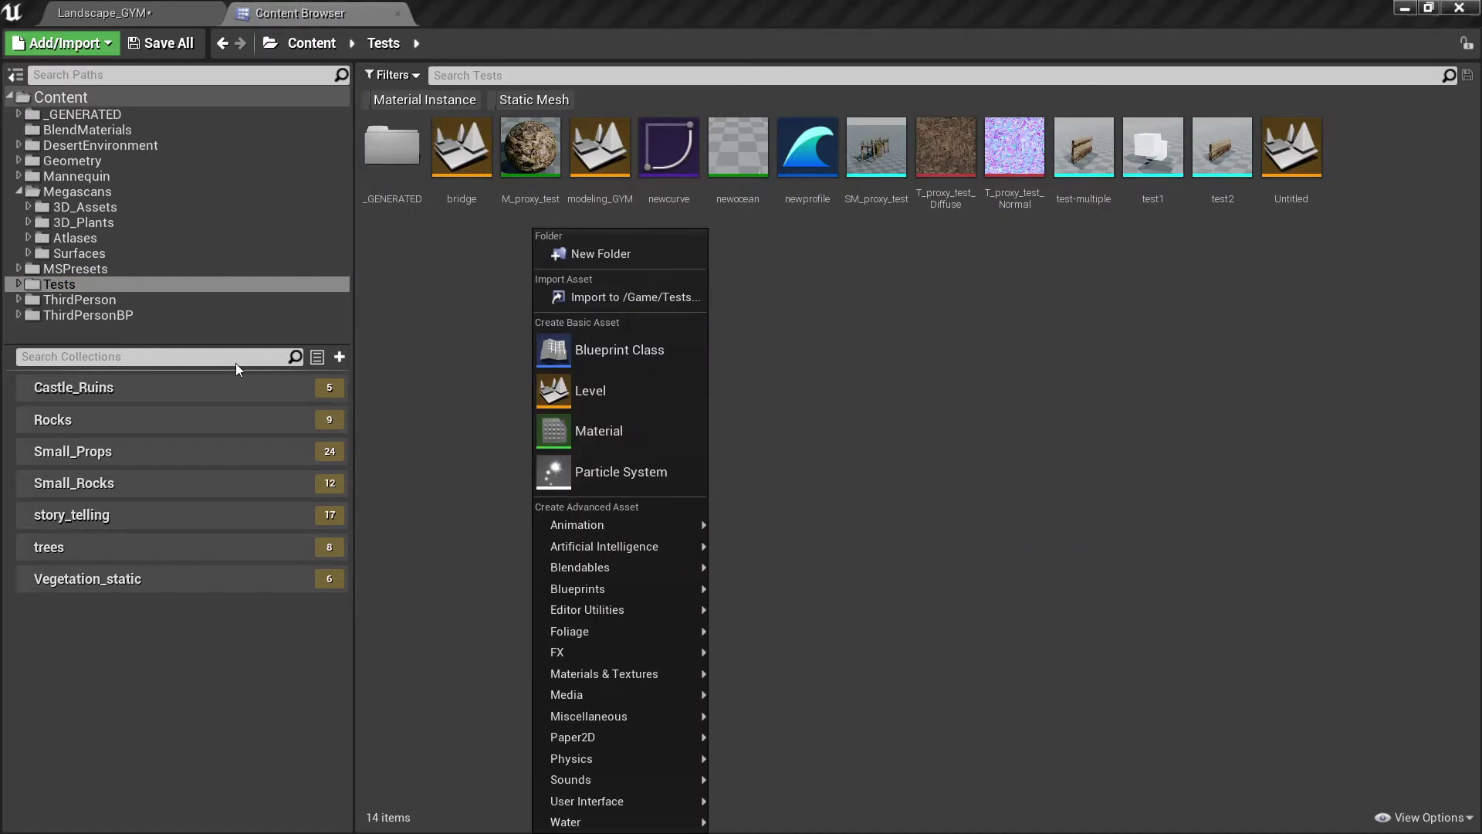
- Create a folder named LandscapeMaterialSeries inside the Tests folder
right_click(58, 285)
click(104, 304)
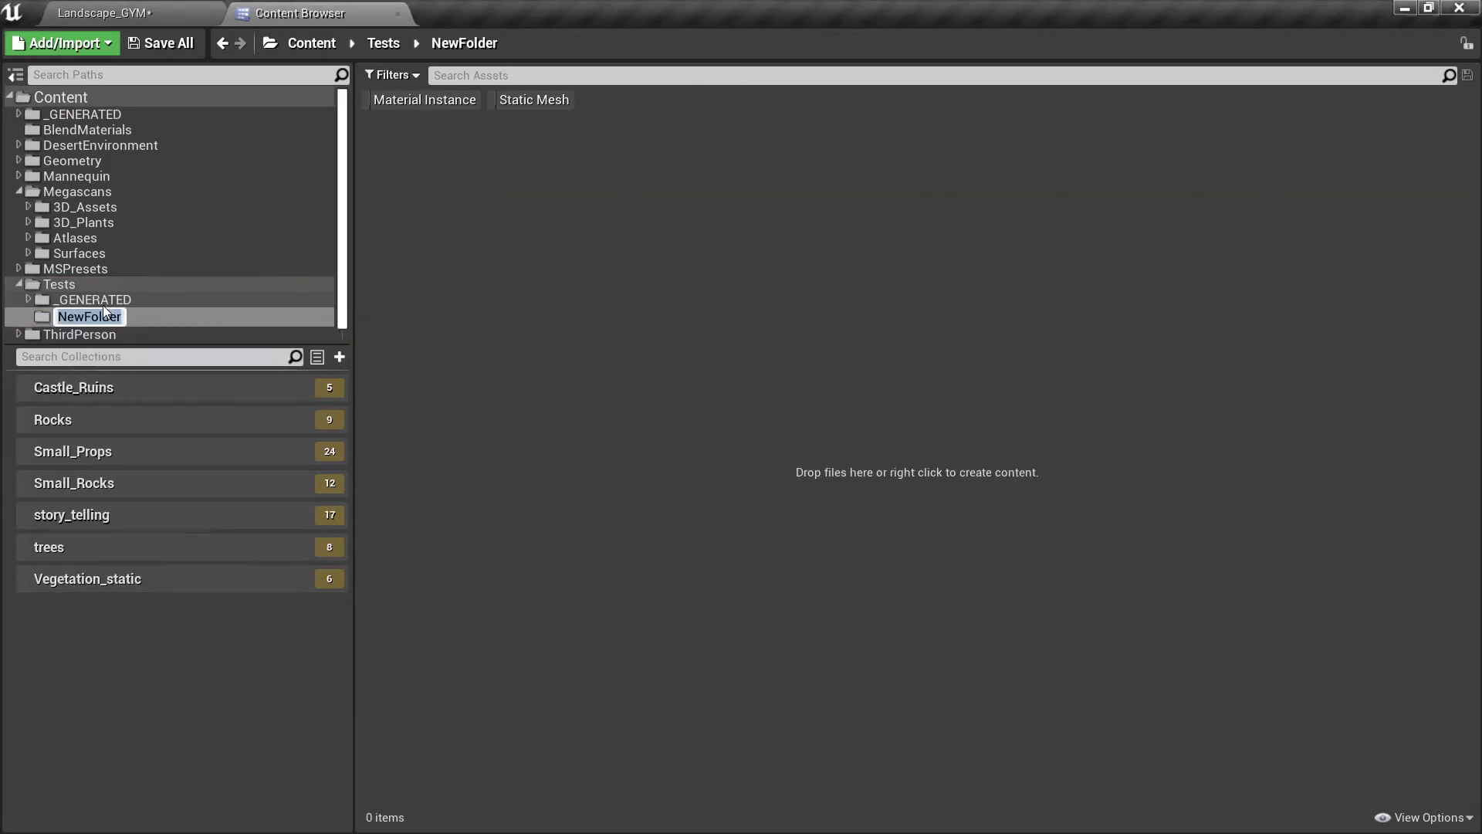
text(LandscapeMaterial)
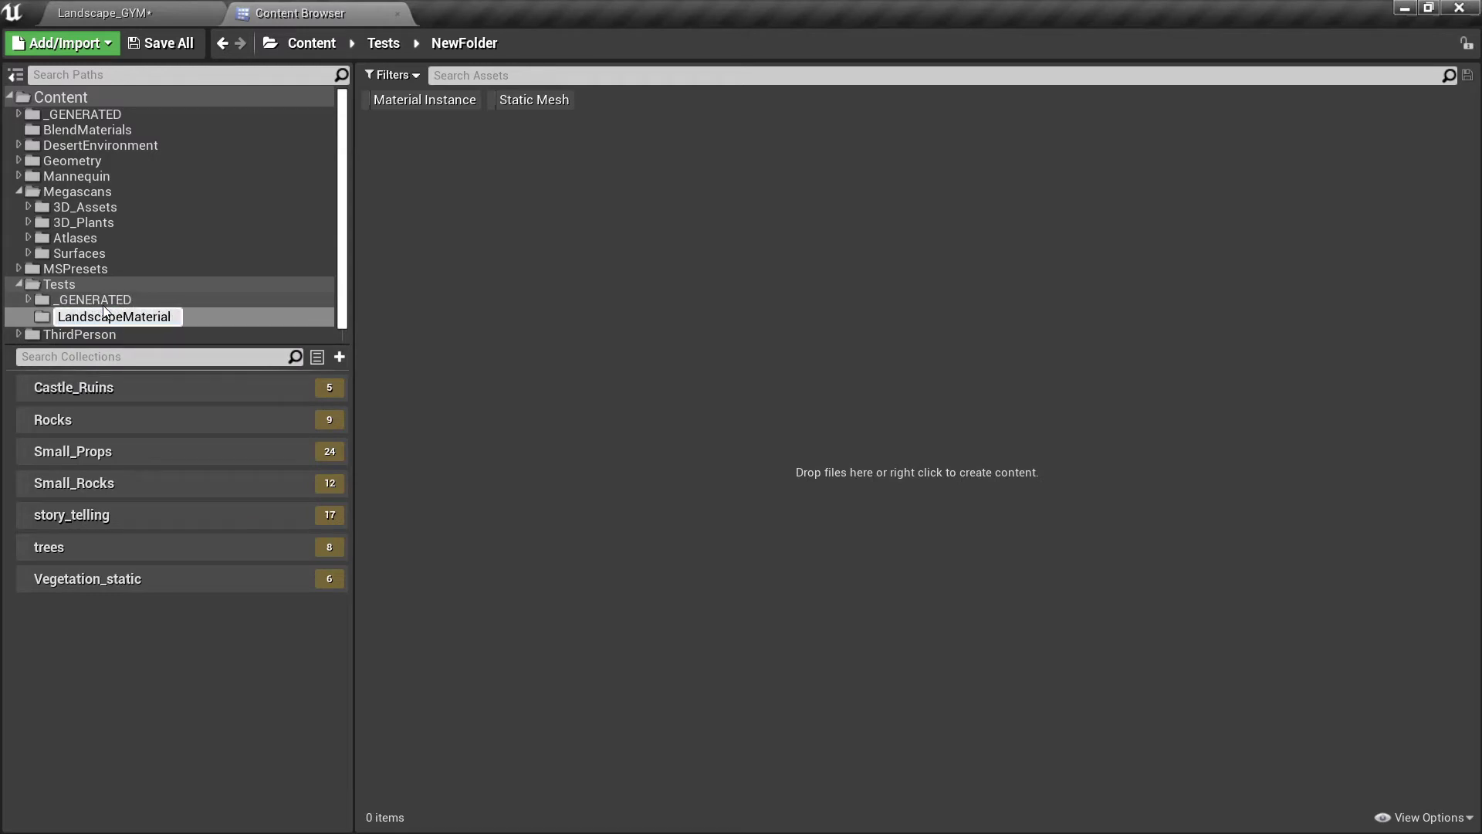
text(Series)
key(Return)
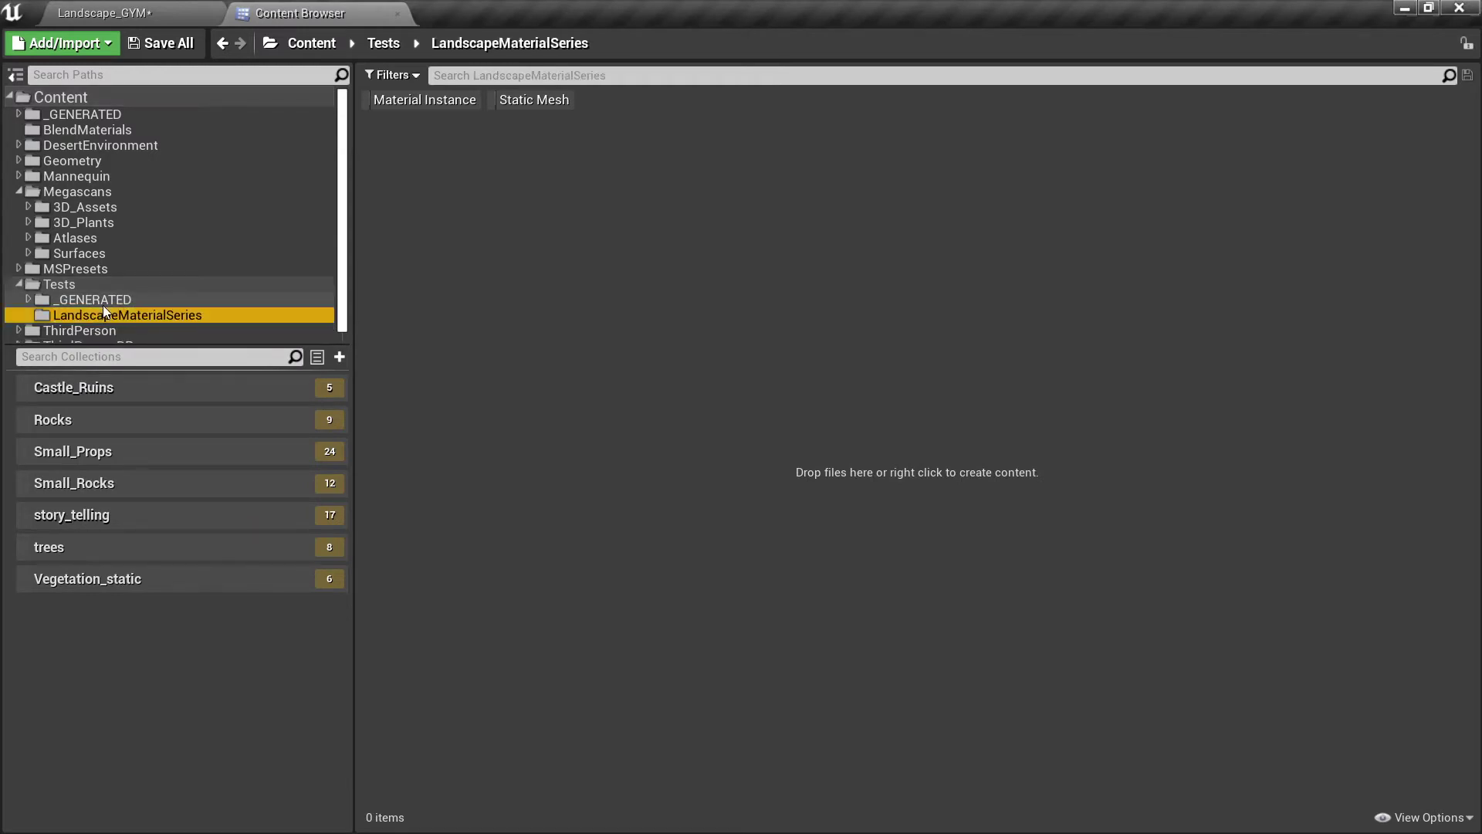
- Create a material named M_Landscape_Master in the LandscapeMaterialSeries folder and open its editor docked beside the Content Browser
right_click(526, 207)
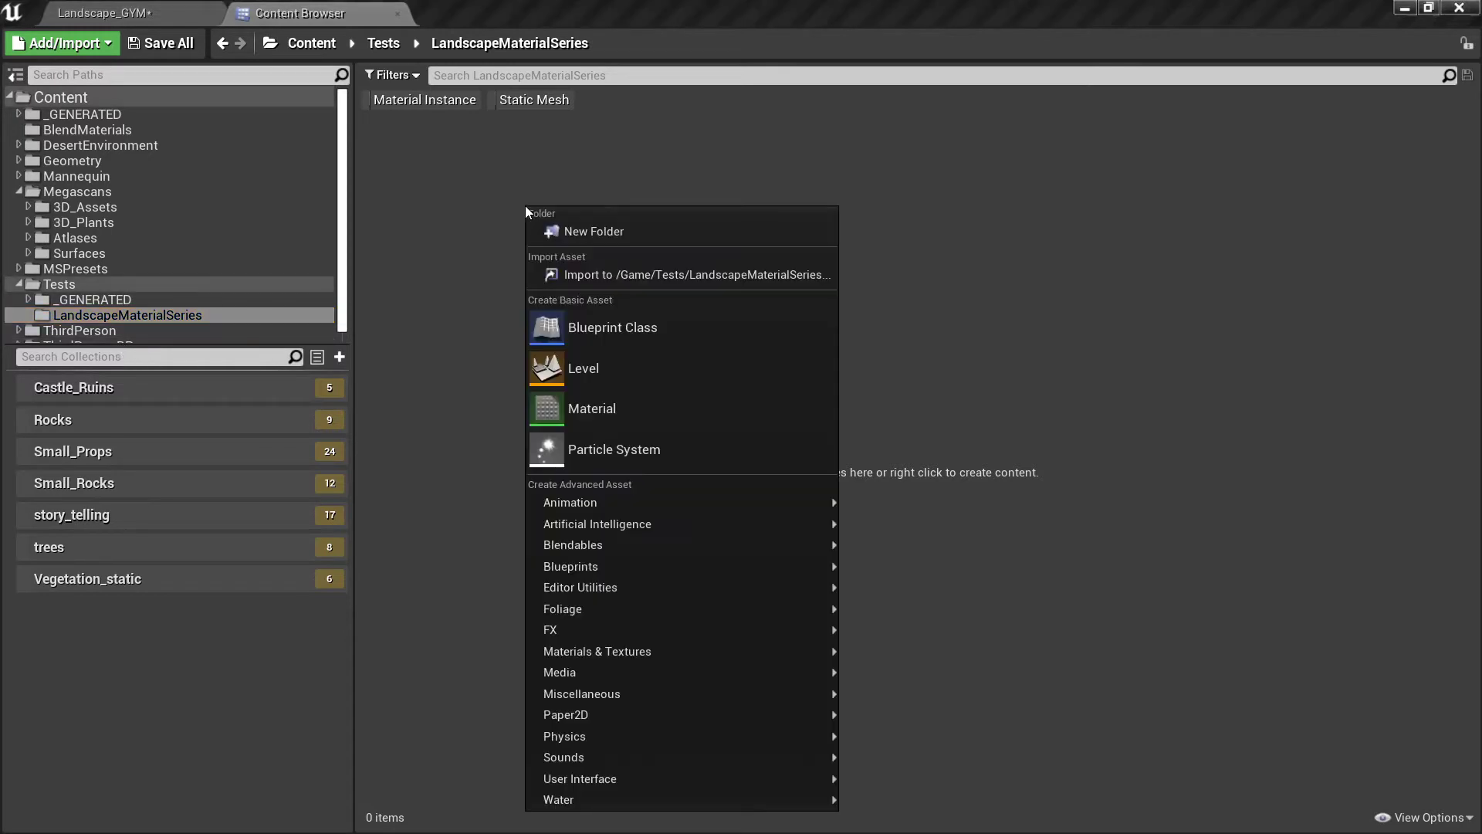
click(609, 413)
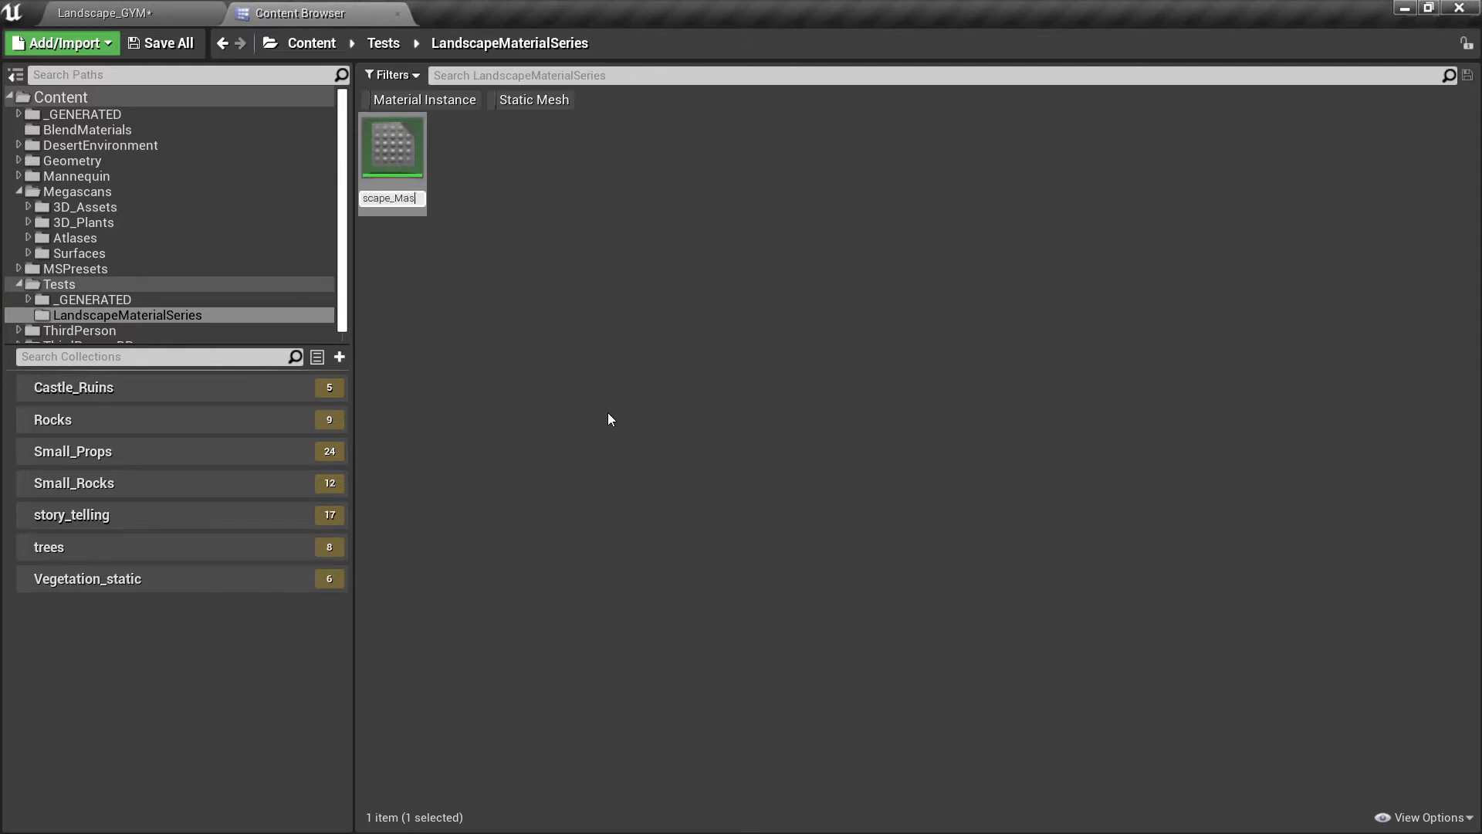
key(Return)
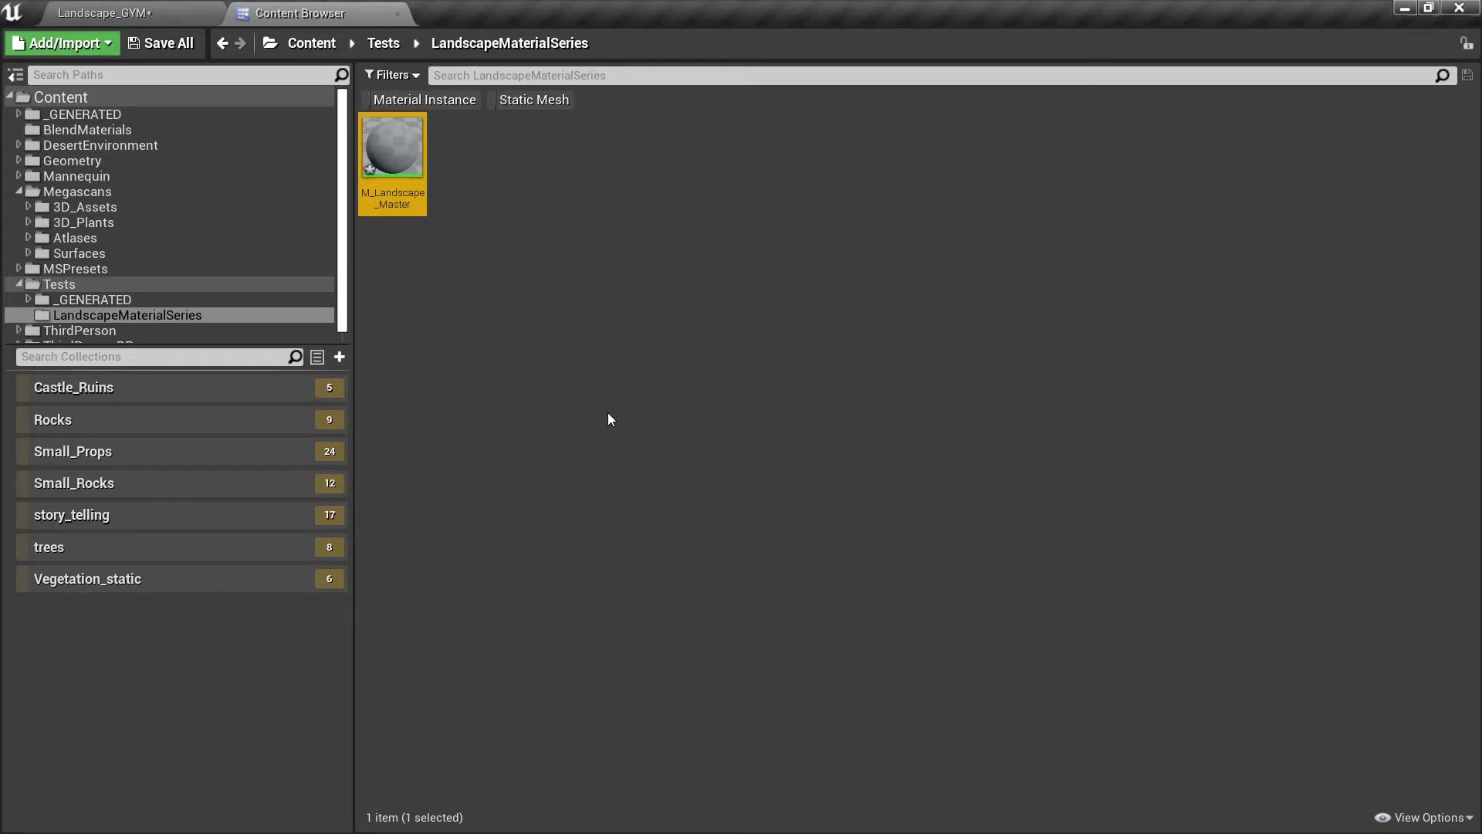
mouse_move(409, 152)
double_click(406, 160)
drag(92, 15, 482, 15)
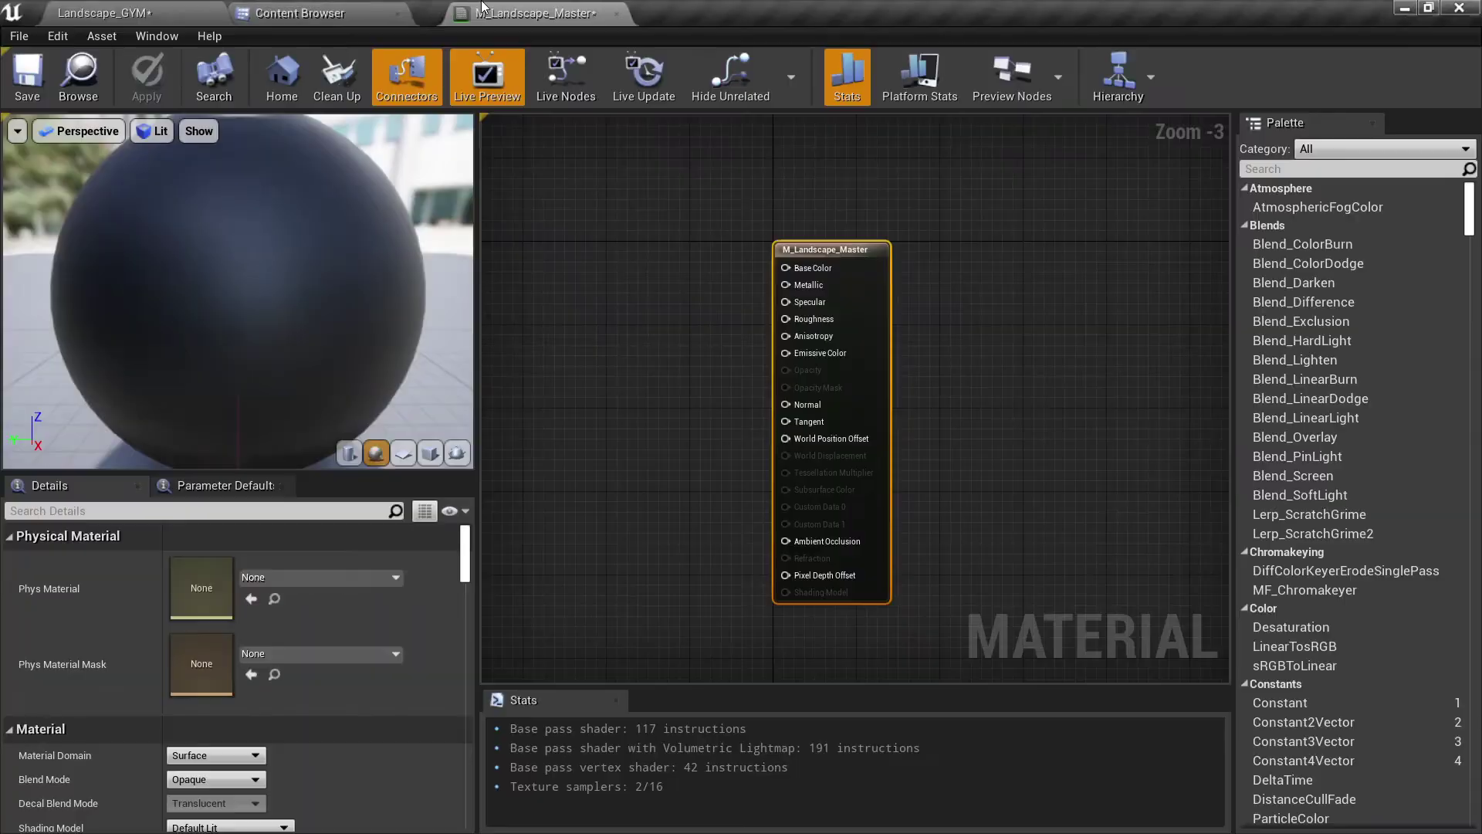
- Reposition the M_Landscape_Master result node in the material graph to leave room for input nodes
right_drag(677, 323, 576, 314)
scroll(859, 360, up, 2)
scroll(576, 314, down, 2)
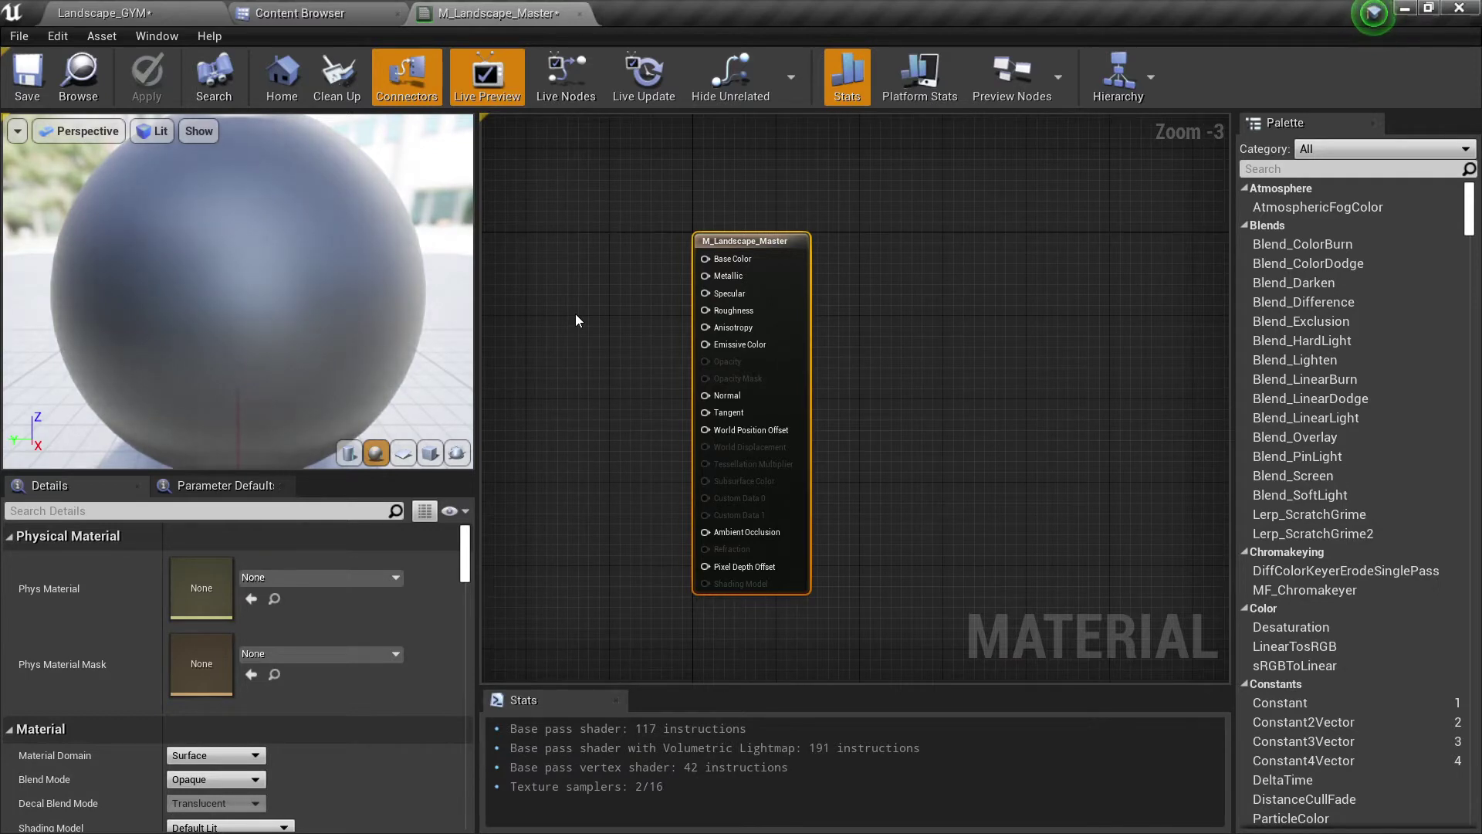
drag(764, 250, 855, 241)
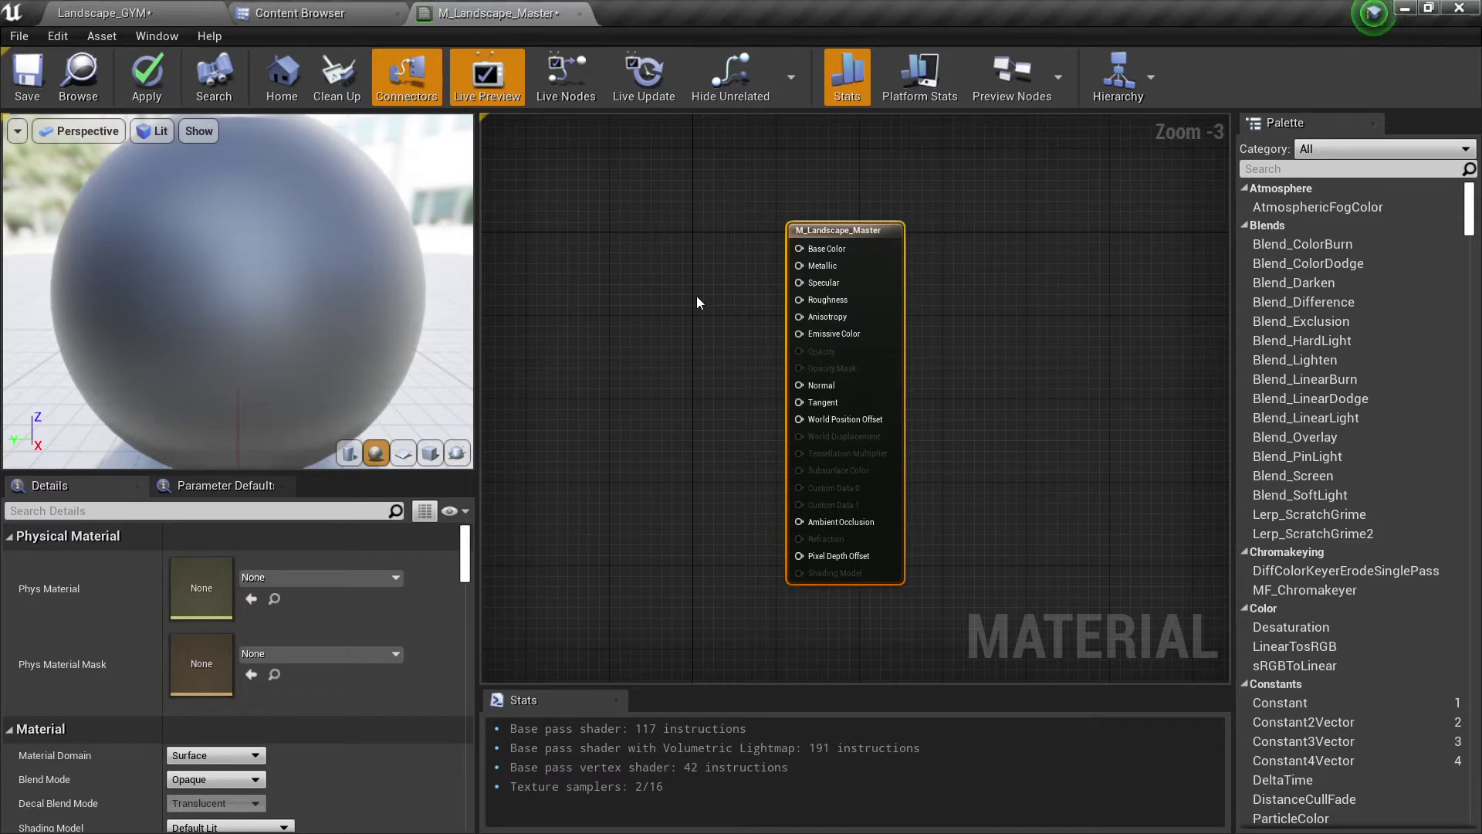
drag(850, 241, 848, 245)
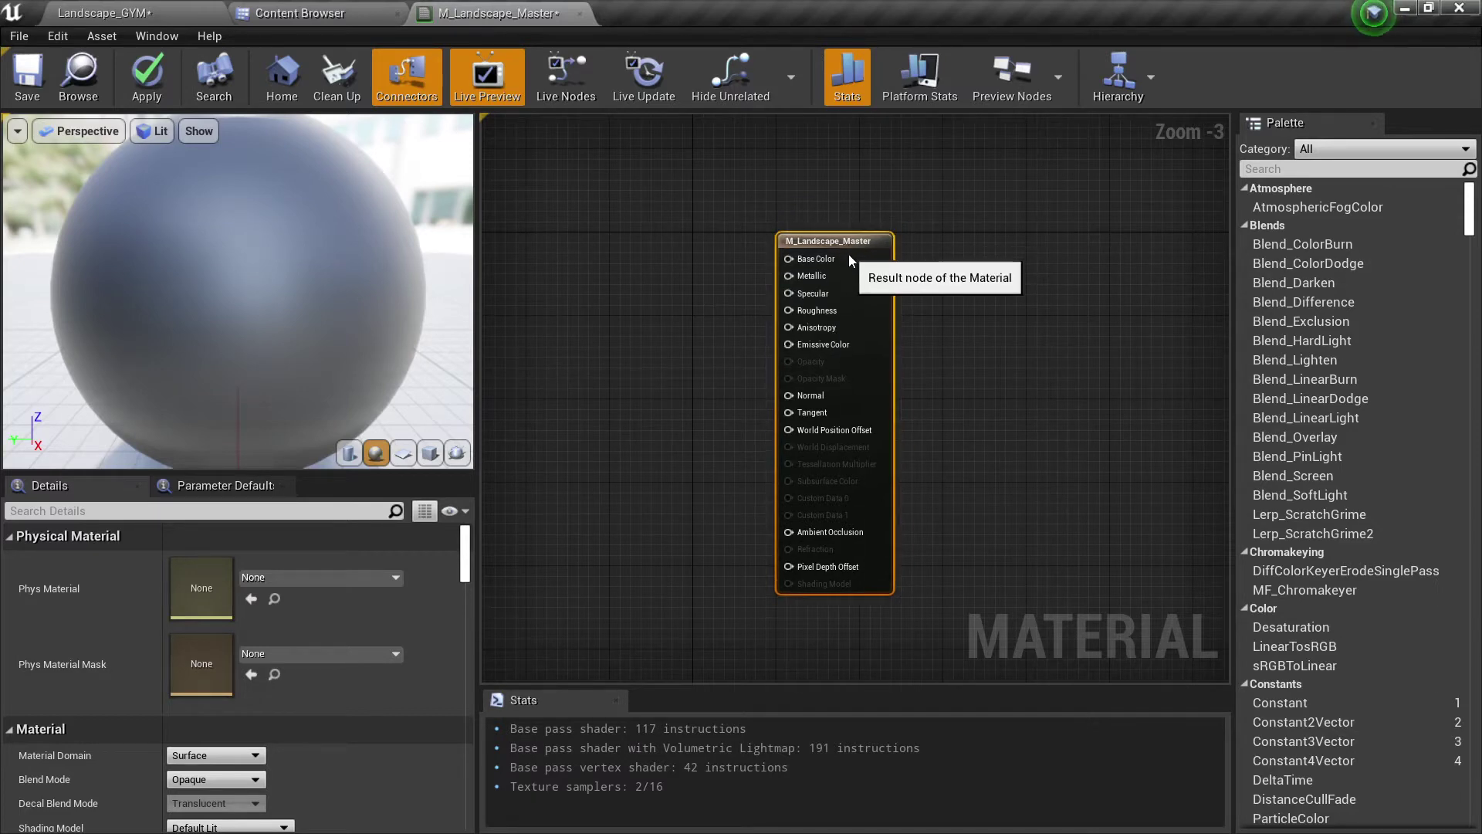
scroll(812, 239, up, 3)
scroll(838, 595, down, 4)
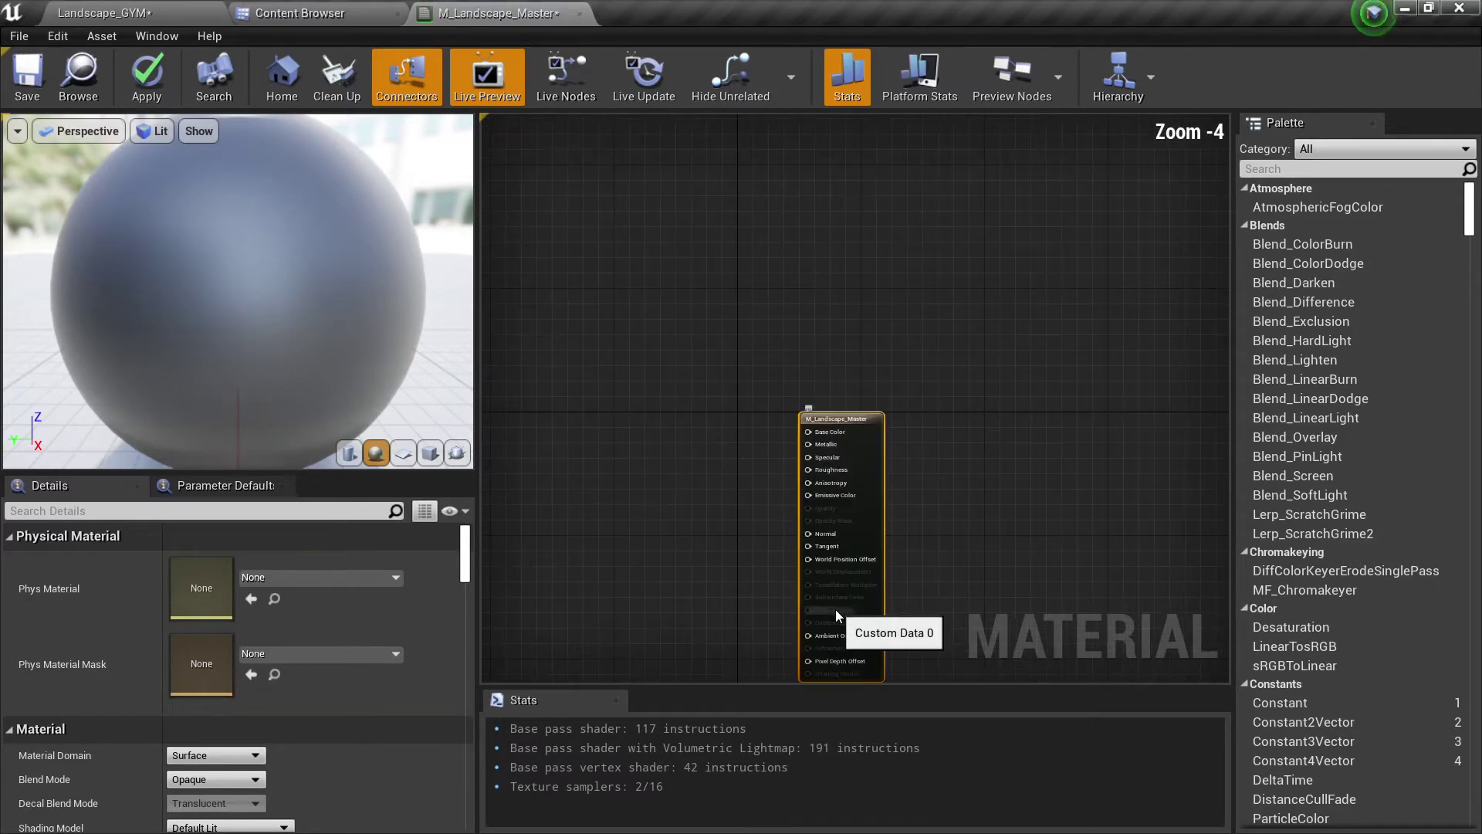
scroll(835, 617, up, 3)
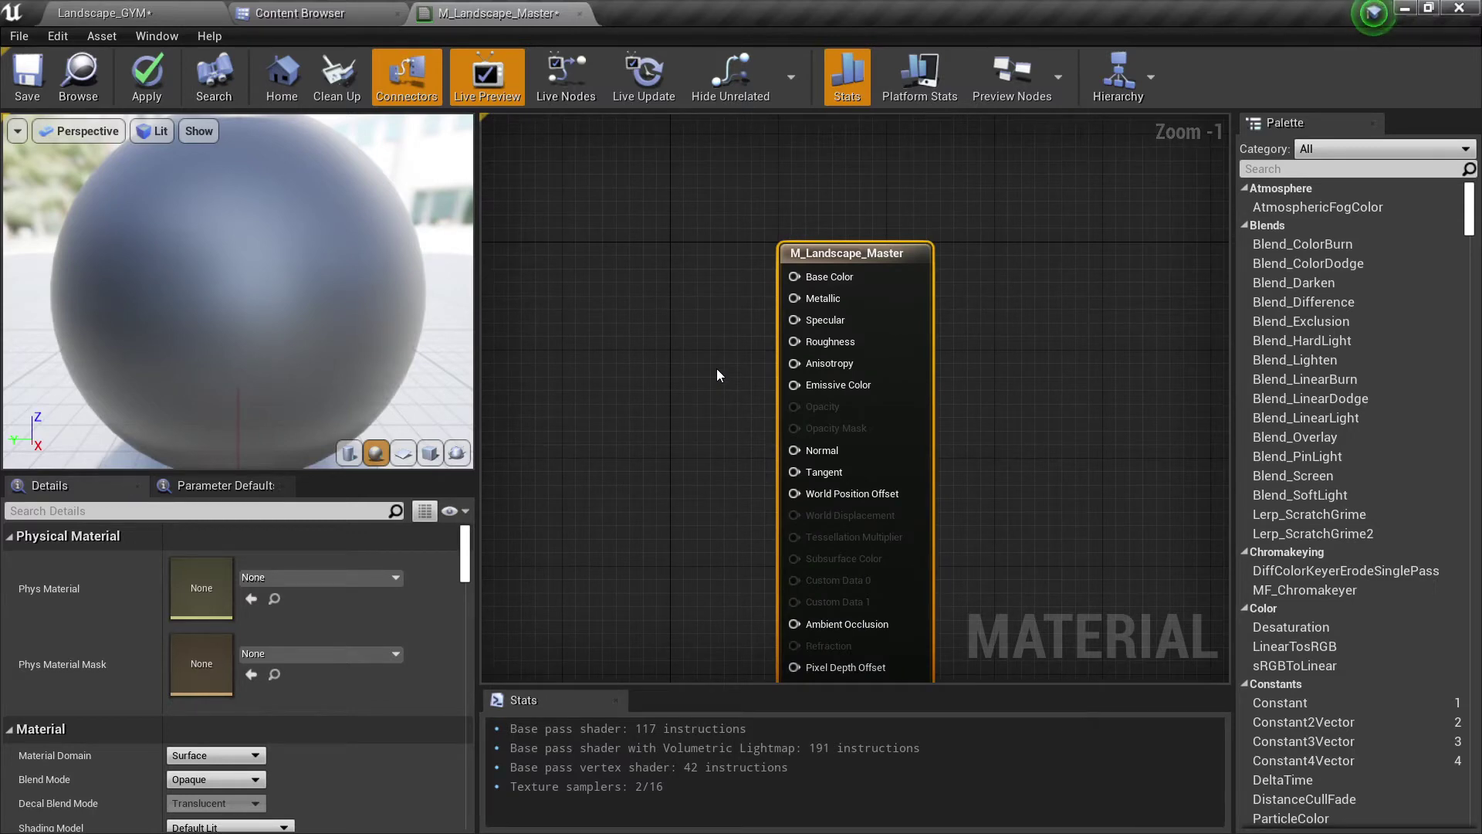
- Return to the Landscape_GYM level, select the landscape and open the Landscape Paint tool
click(104, 13)
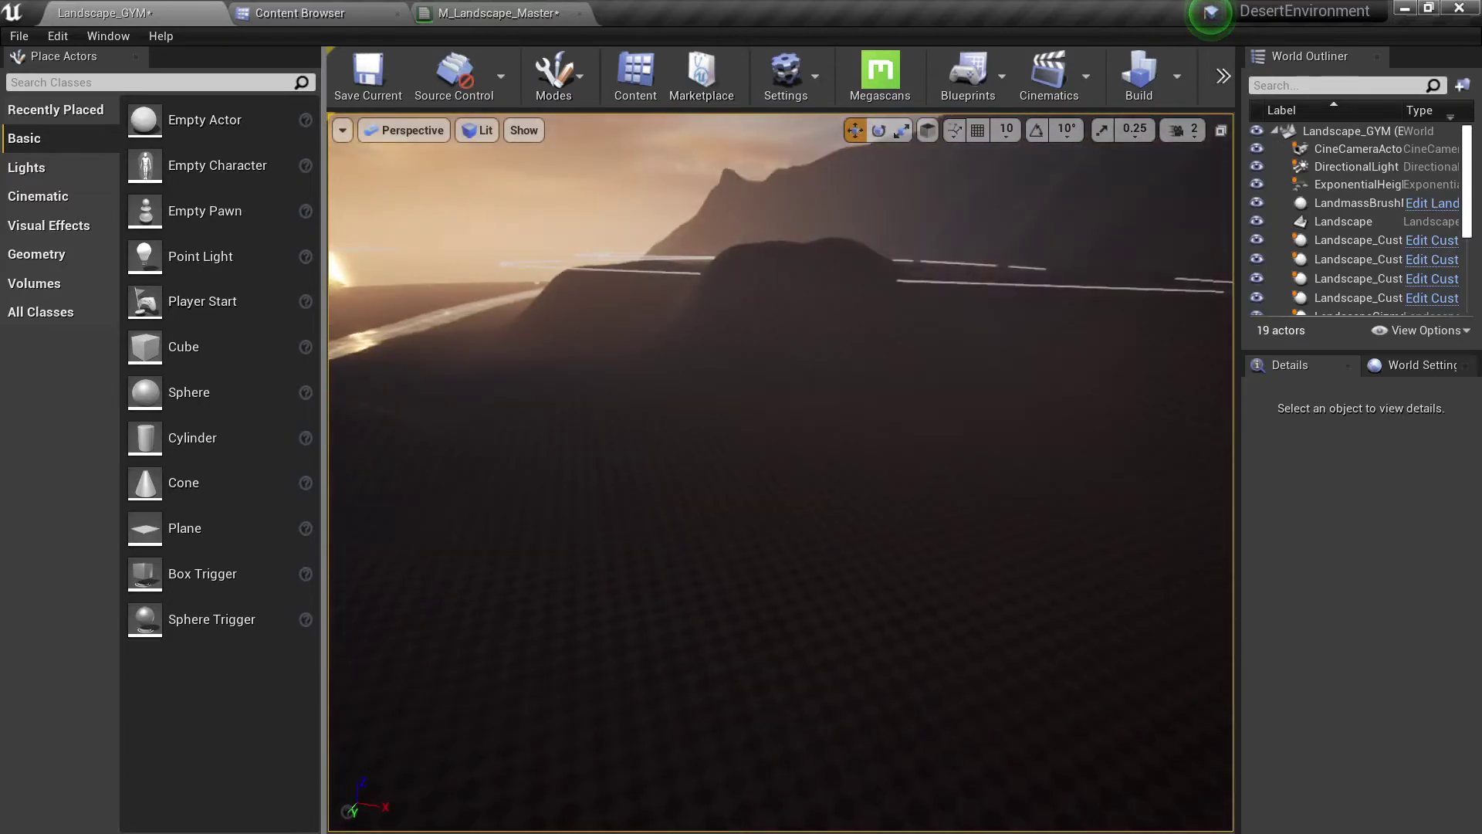
click(674, 401)
right_drag(674, 401, 633, 380)
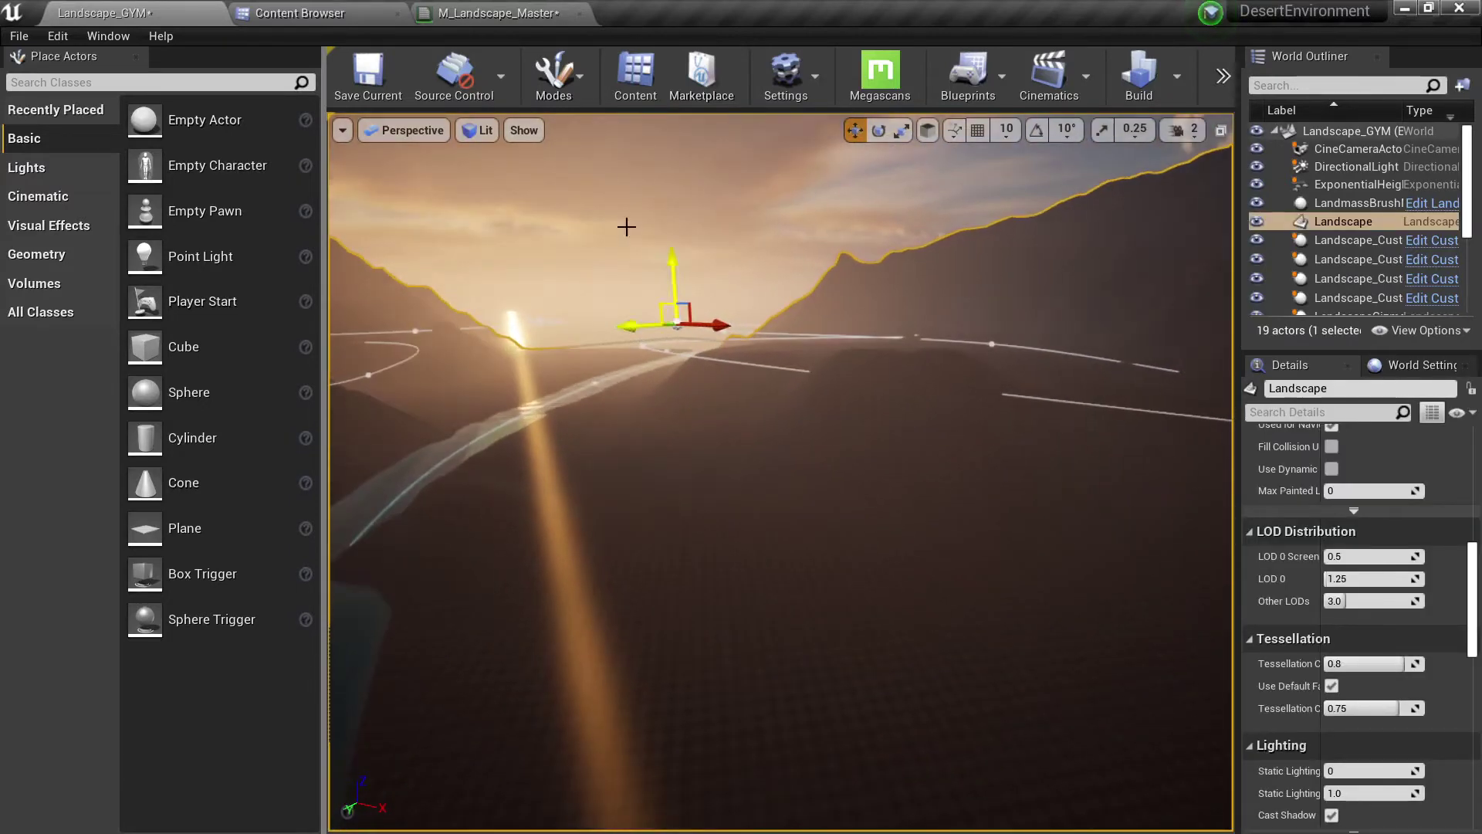
click(551, 92)
click(601, 158)
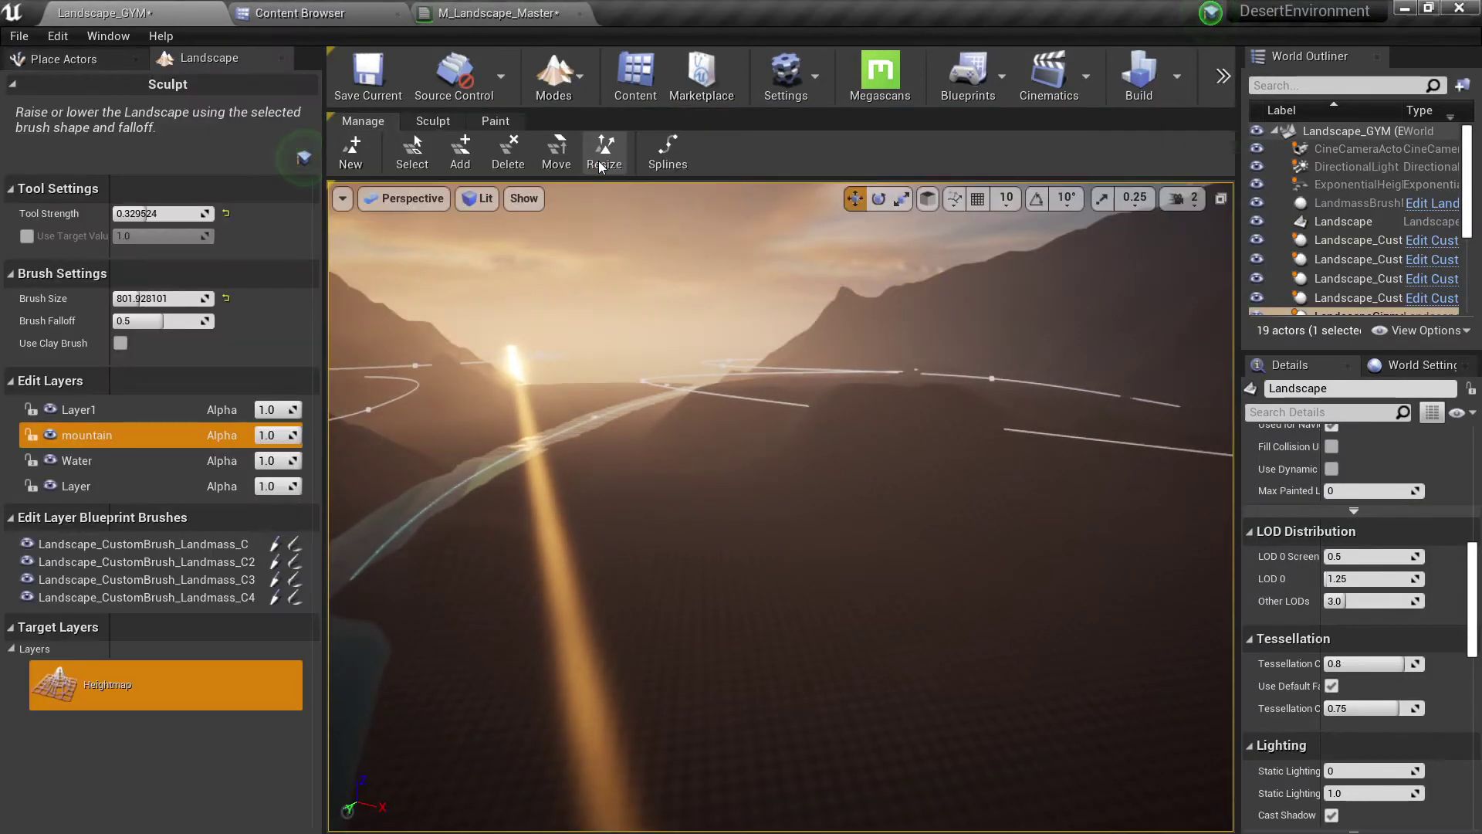
click(494, 122)
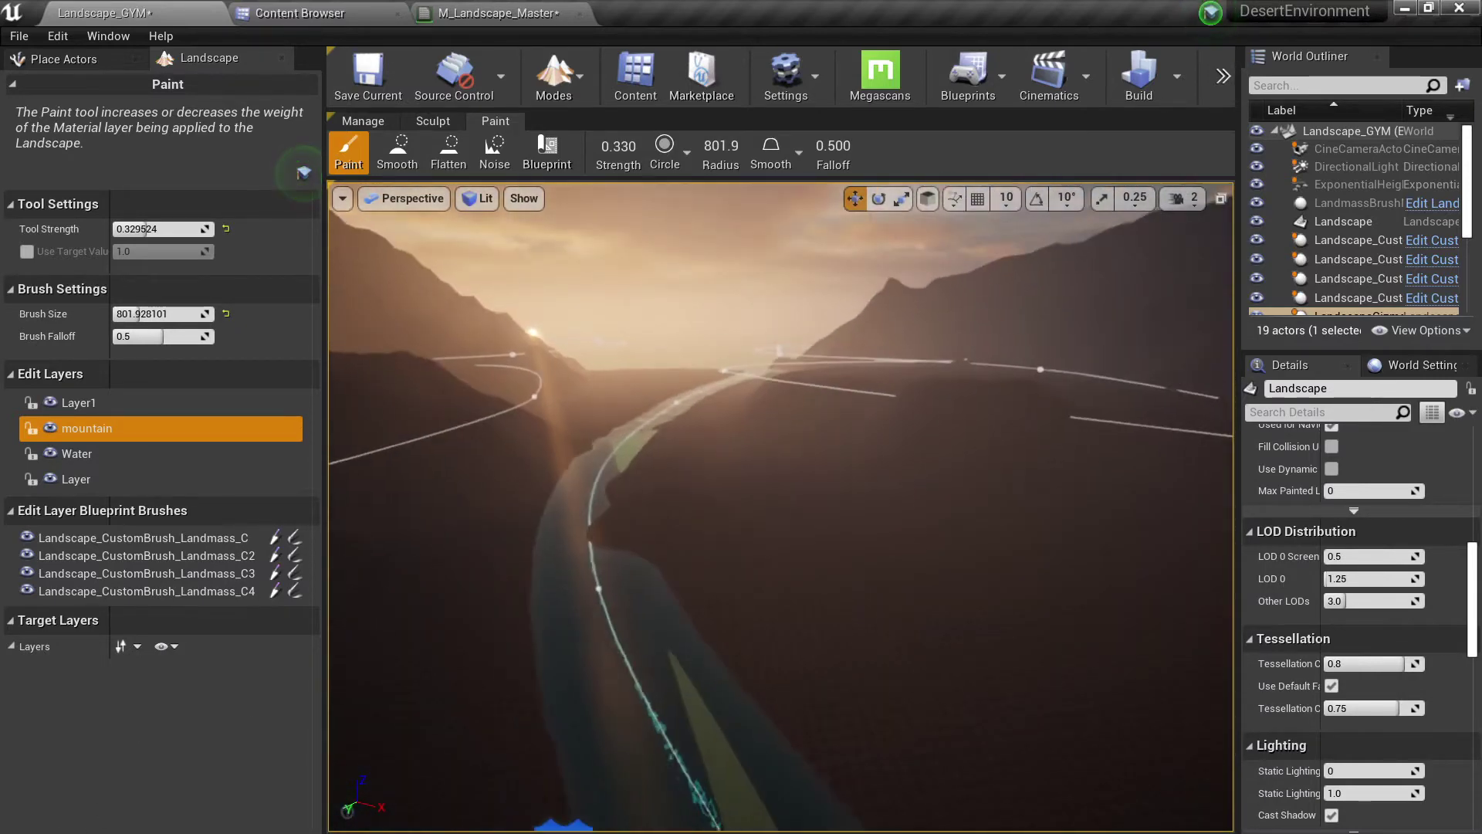
mouse_move(540, 435)
right_down()
mouse_move(510, 434)
mouse_move(517, 455)
mouse_move(540, 435)
right_up()
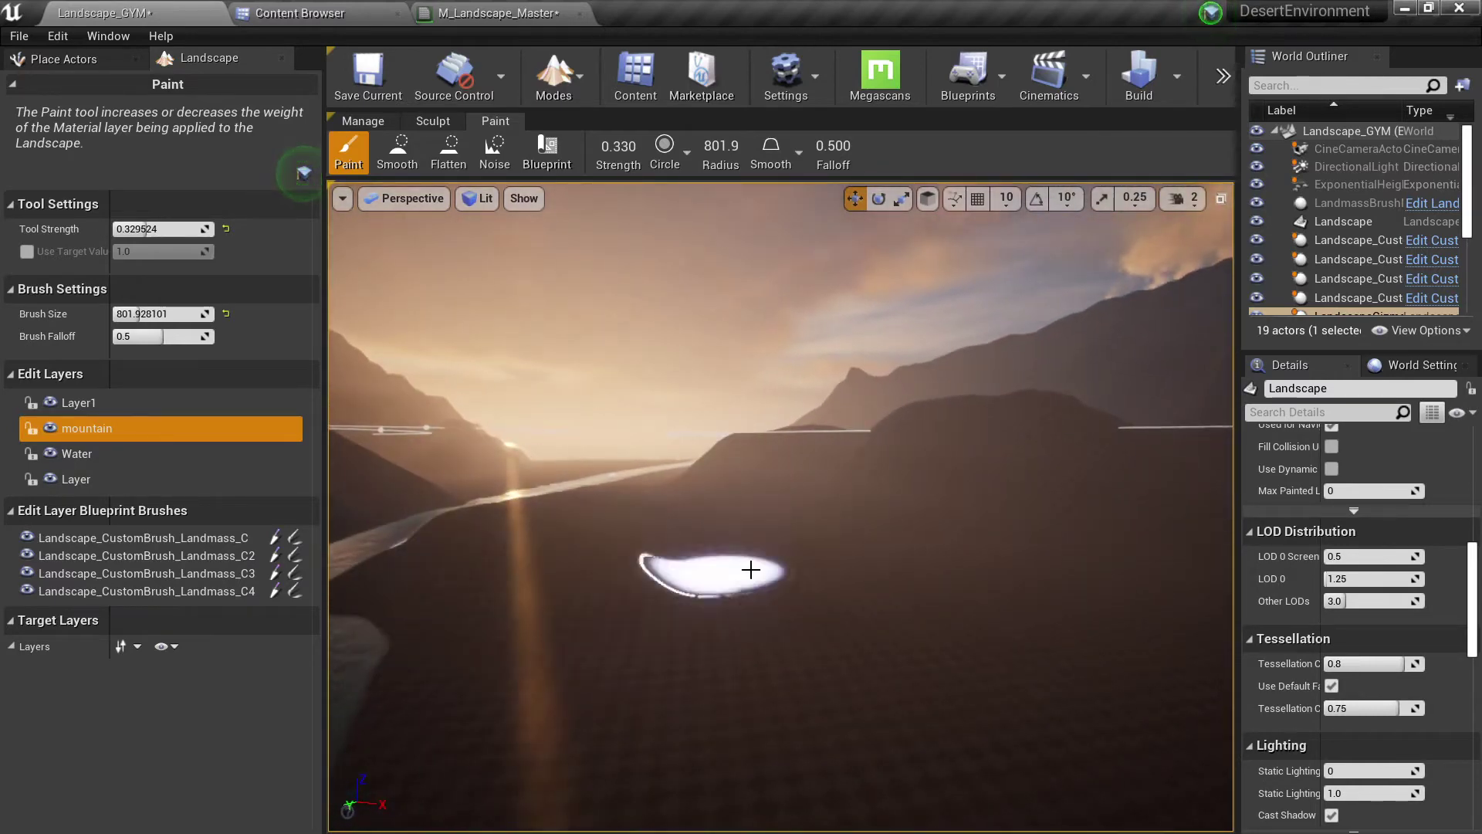
- Return to the M_Landscape_Master material graph and reposition the result node, keeping empty space beside its inputs
mouse_move(751, 569)
right_down()
mouse_move(810, 590)
mouse_move(761, 595)
mouse_move(745, 568)
mouse_move(818, 591)
mouse_move(757, 569)
right_up()
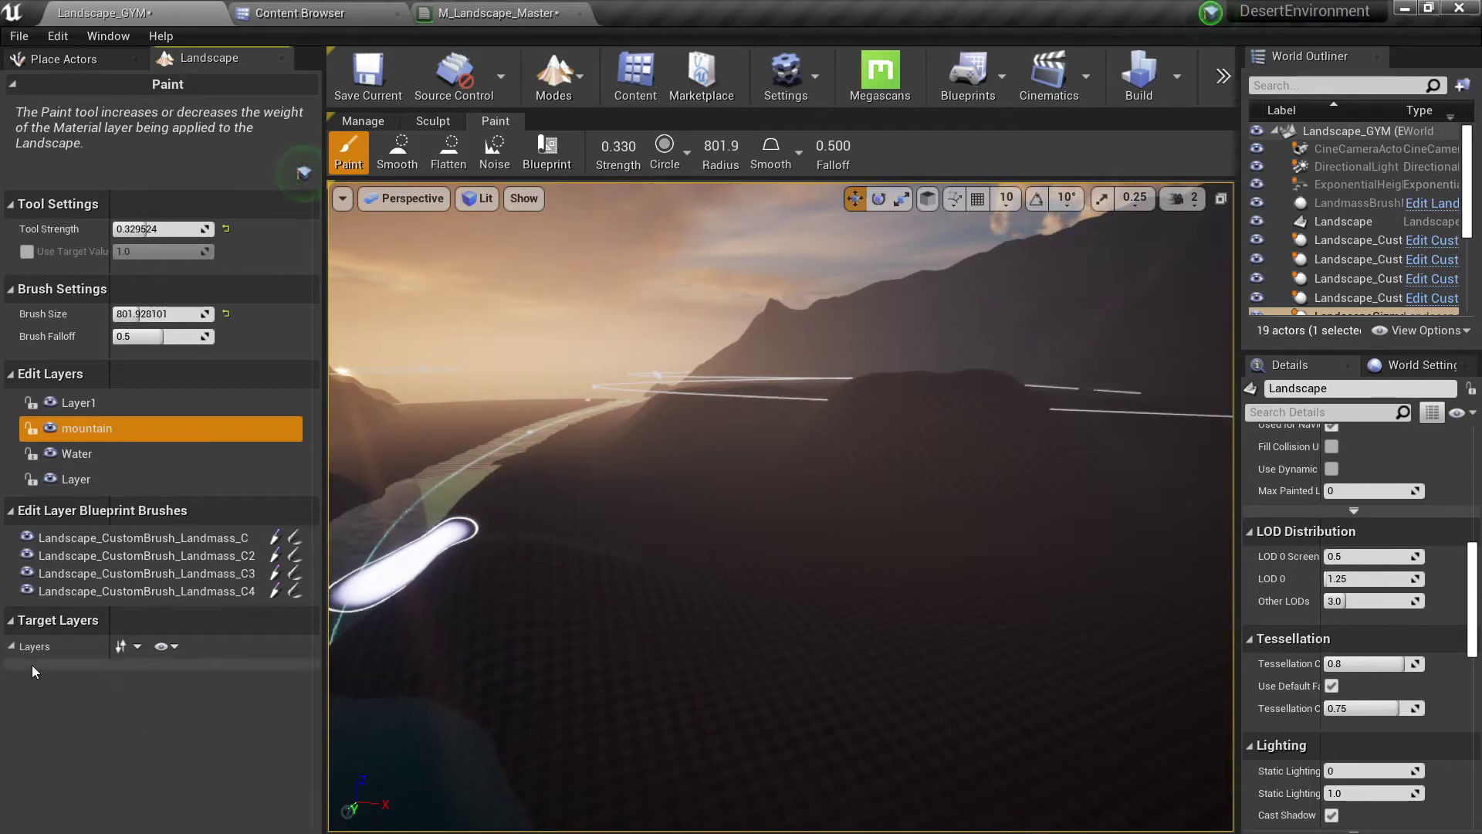
click(538, 9)
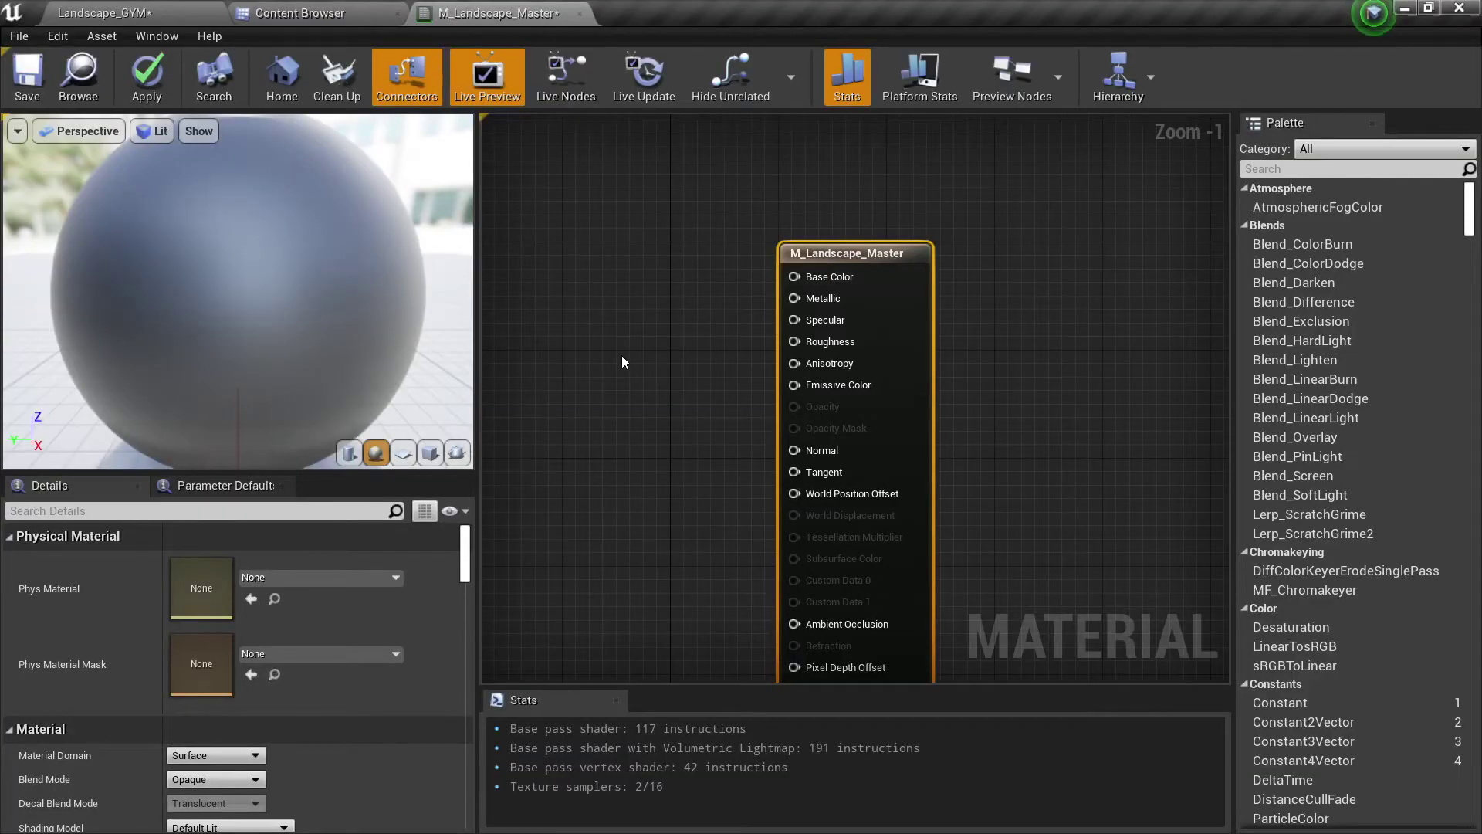
right_drag(625, 363, 694, 344)
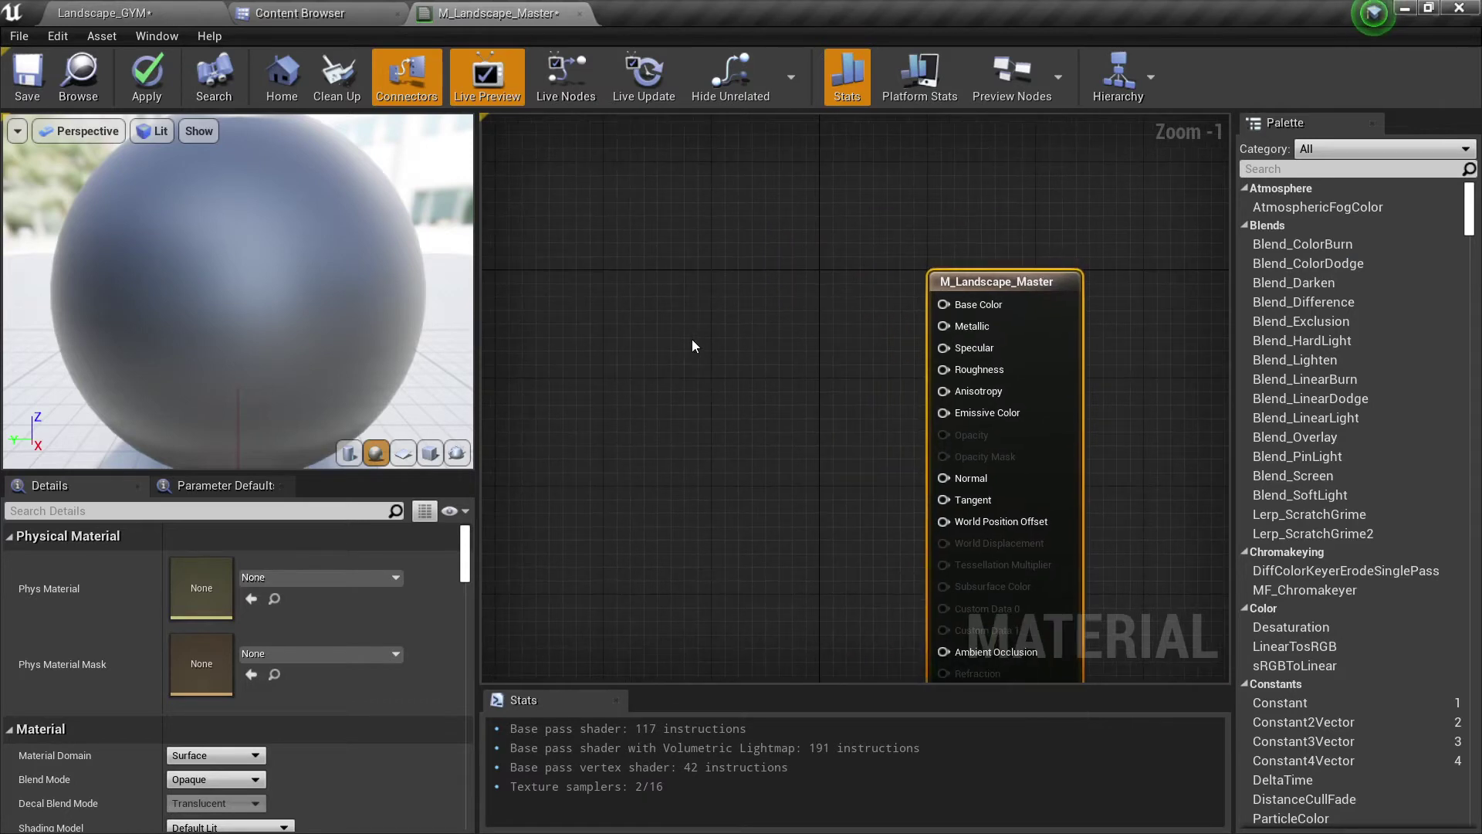
drag(943, 305, 820, 284)
click(799, 340)
drag(937, 375, 817, 362)
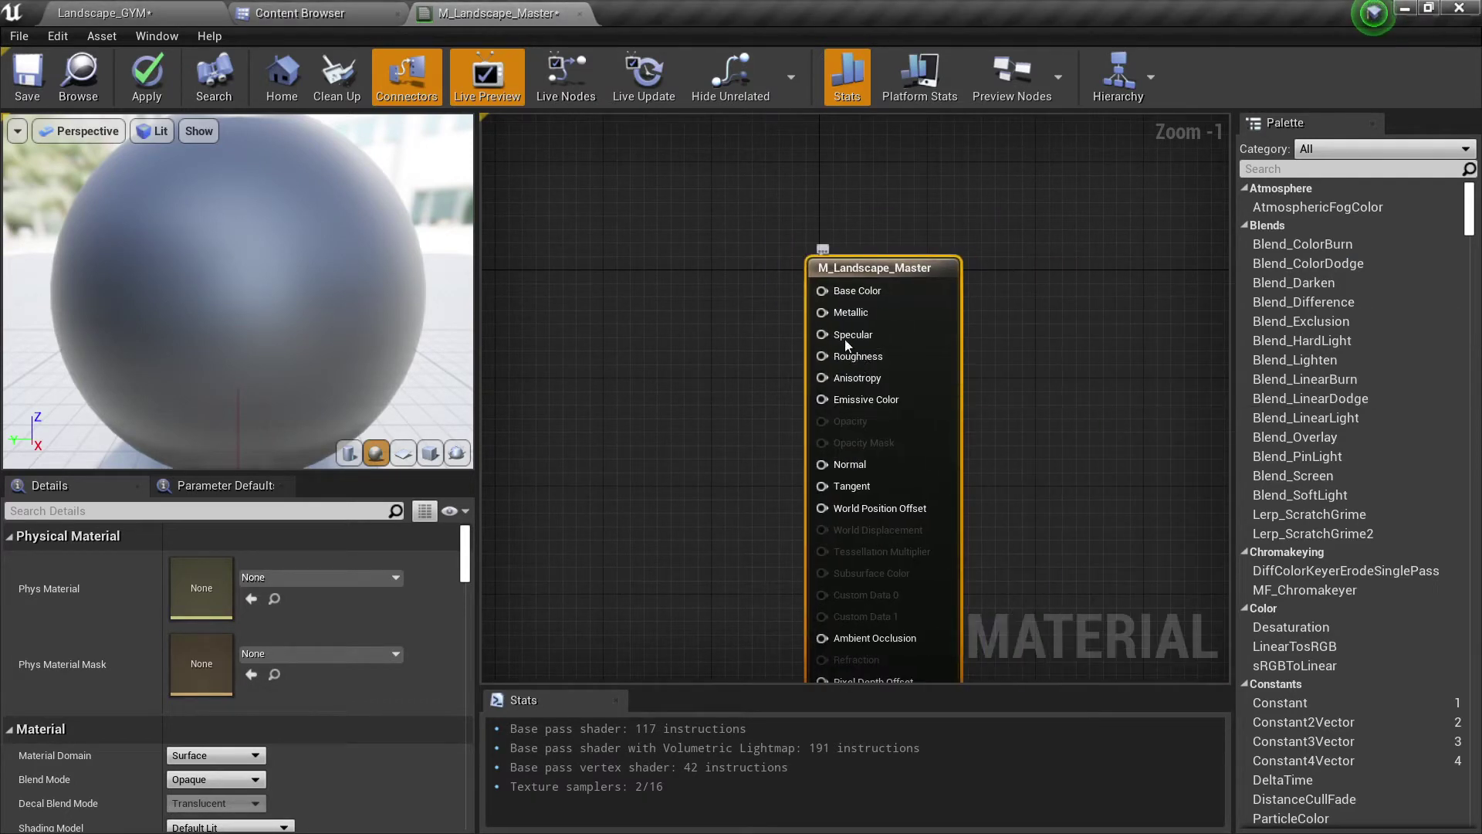
drag(834, 271, 928, 243)
right_drag(957, 633, 795, 611)
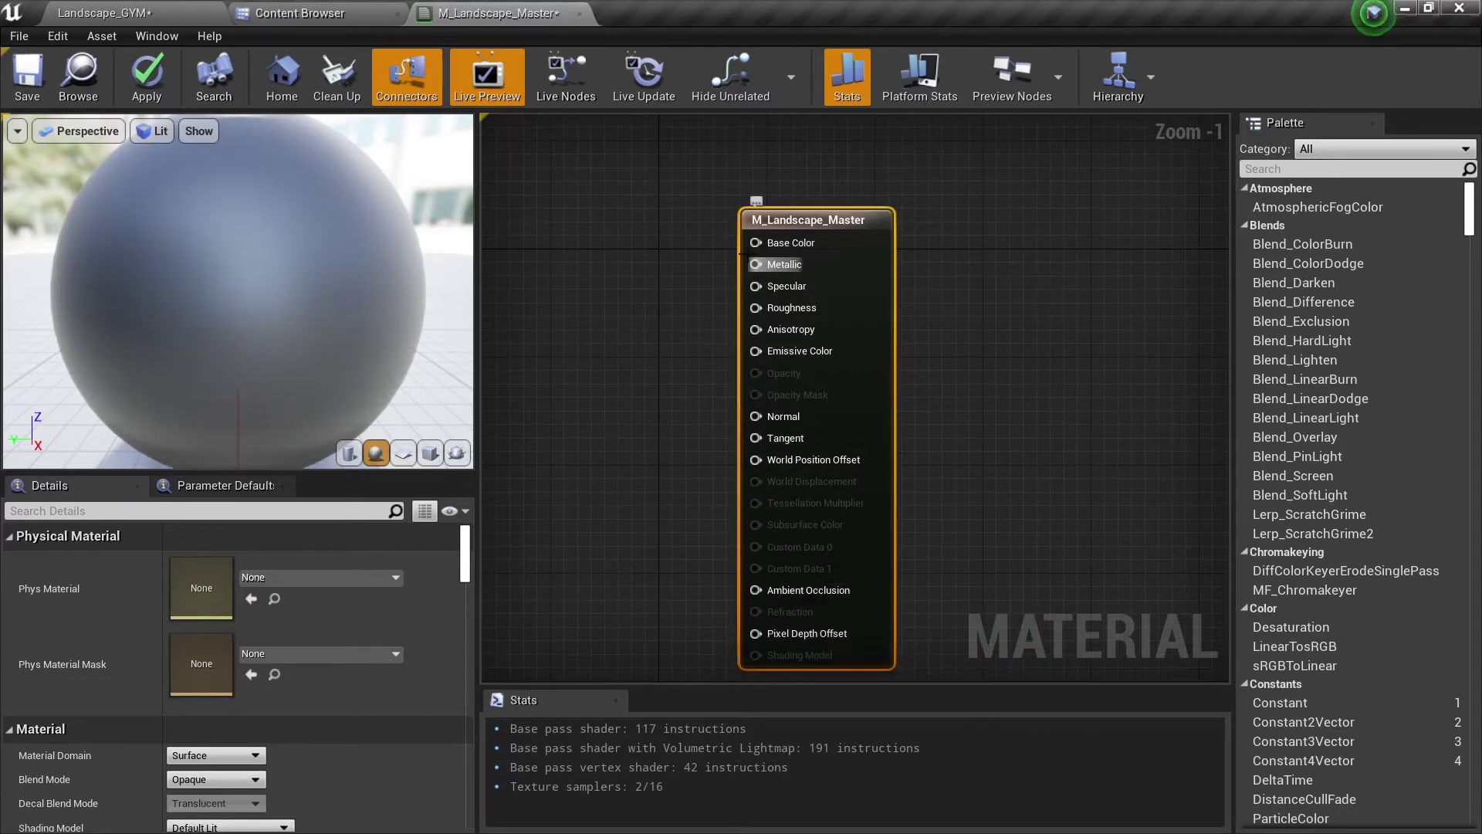
right_drag(789, 276, 959, 336)
- Expand the Megascans Surfaces folder in the Content Browser and show all assets of the Castle_Stone_Wall_2x2 folder without the Material Instance filter
click(390, 13)
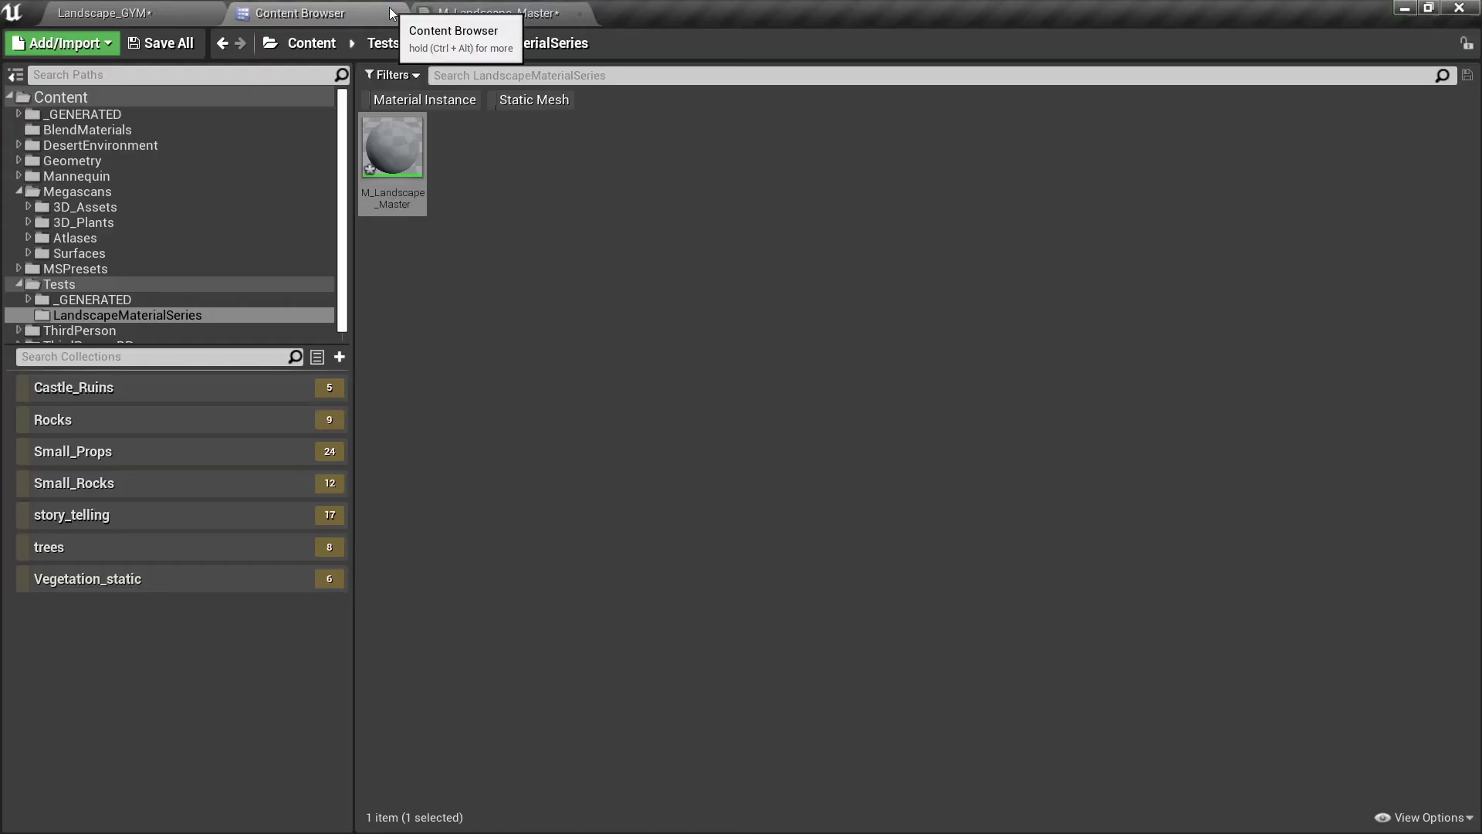
click(137, 150)
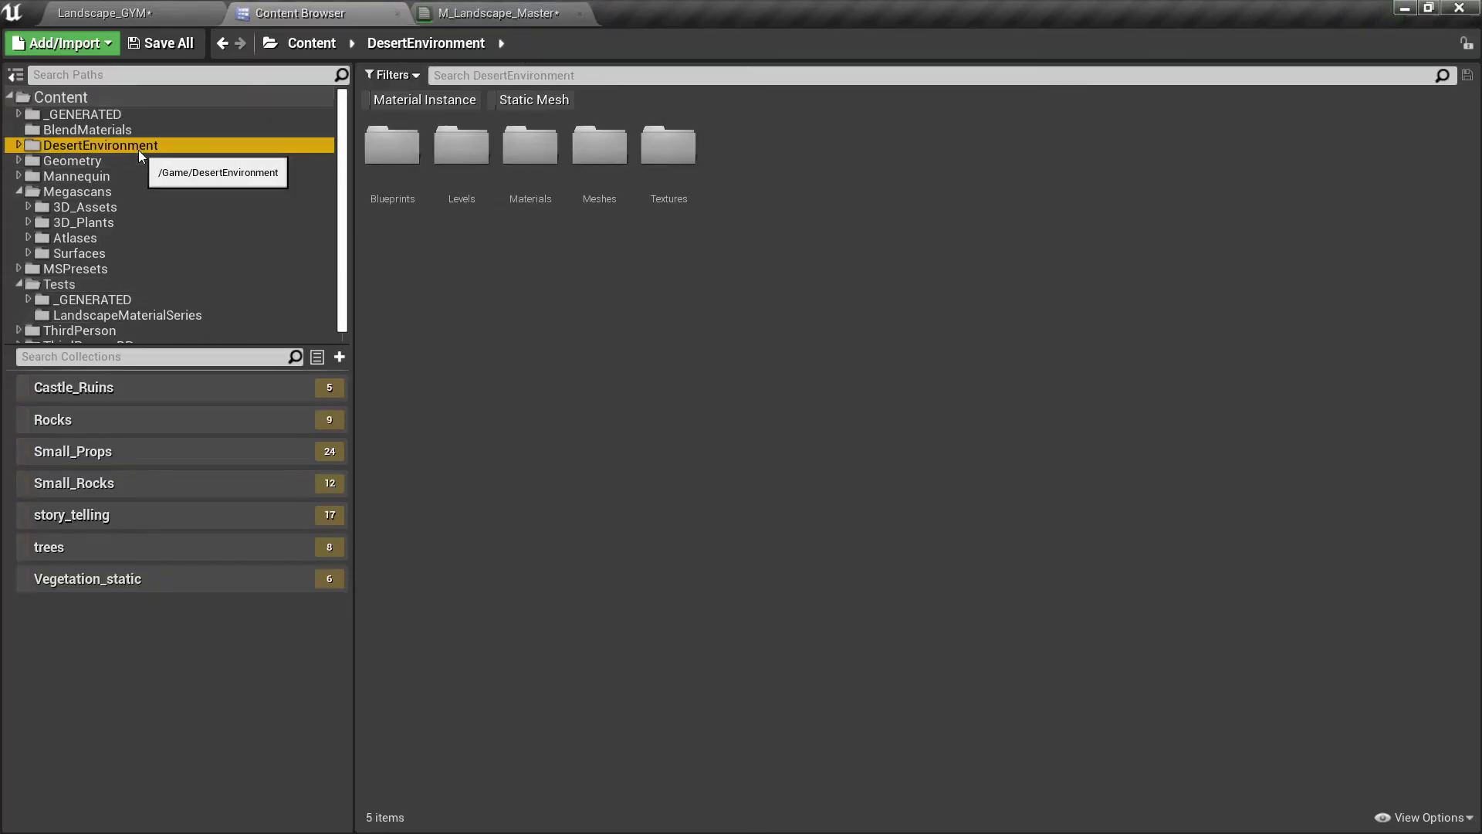
scroll(114, 154, down, 1)
click(110, 187)
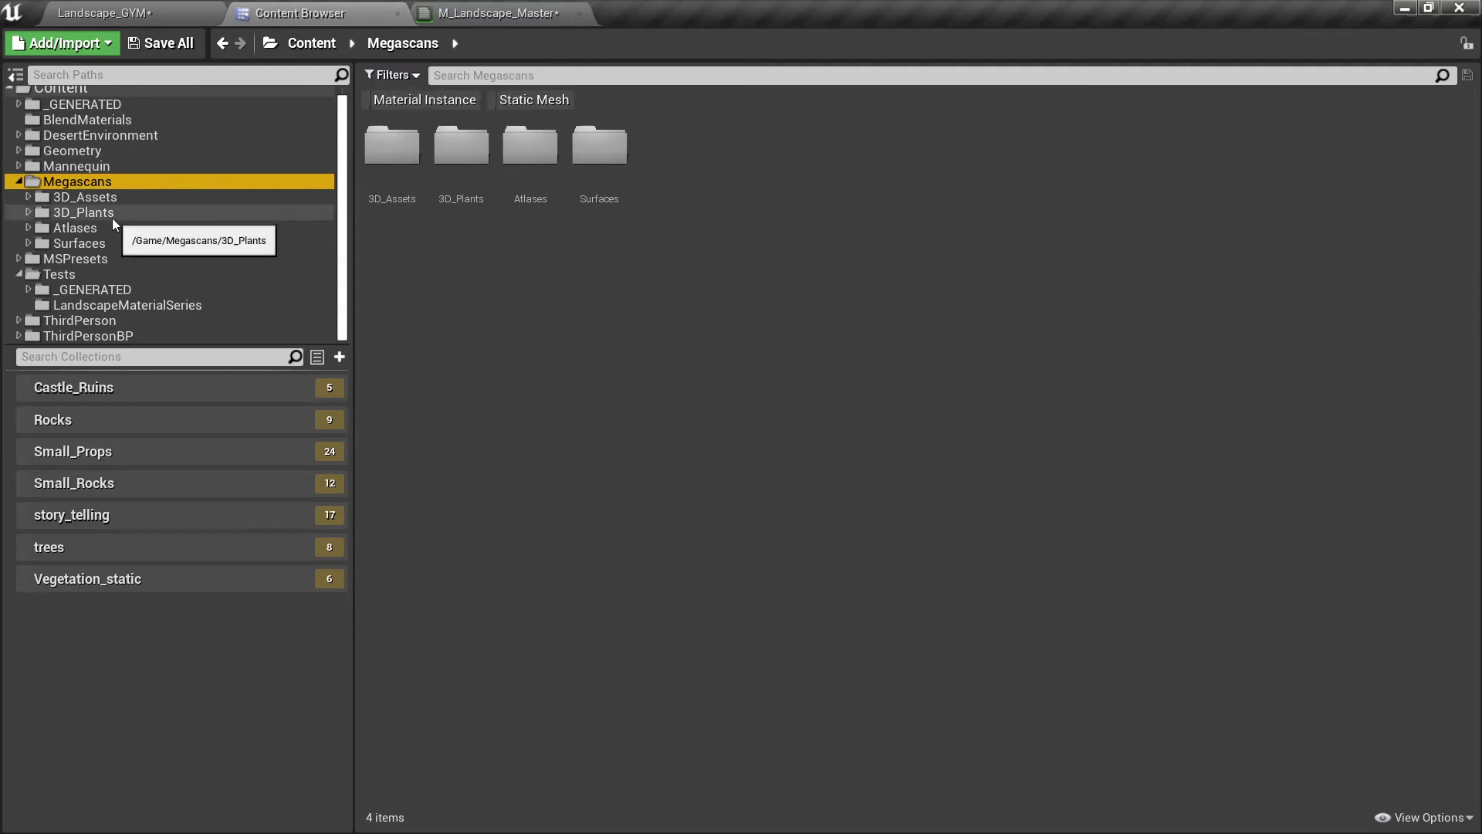
click(78, 242)
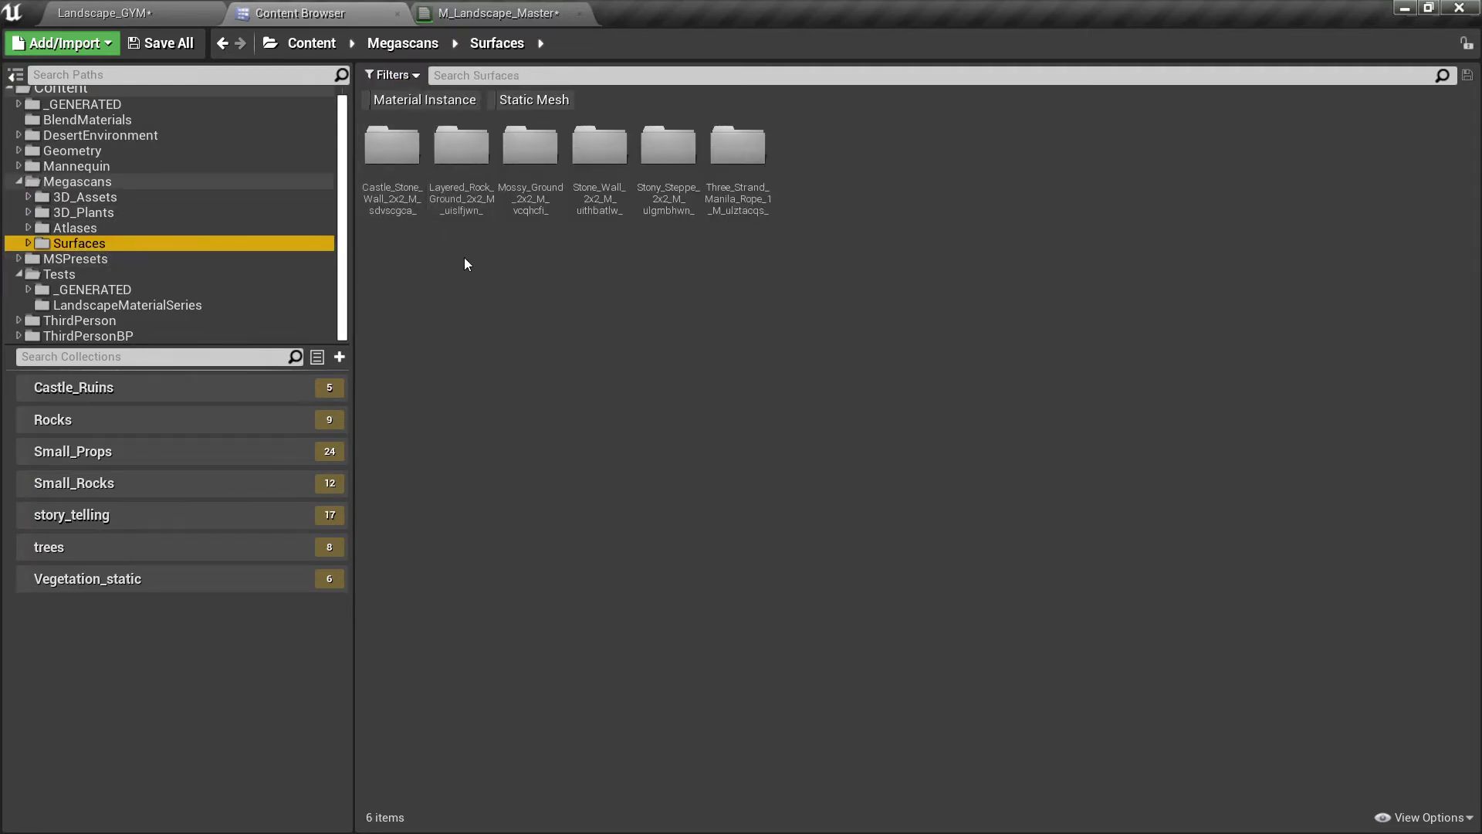
click(411, 98)
click(28, 244)
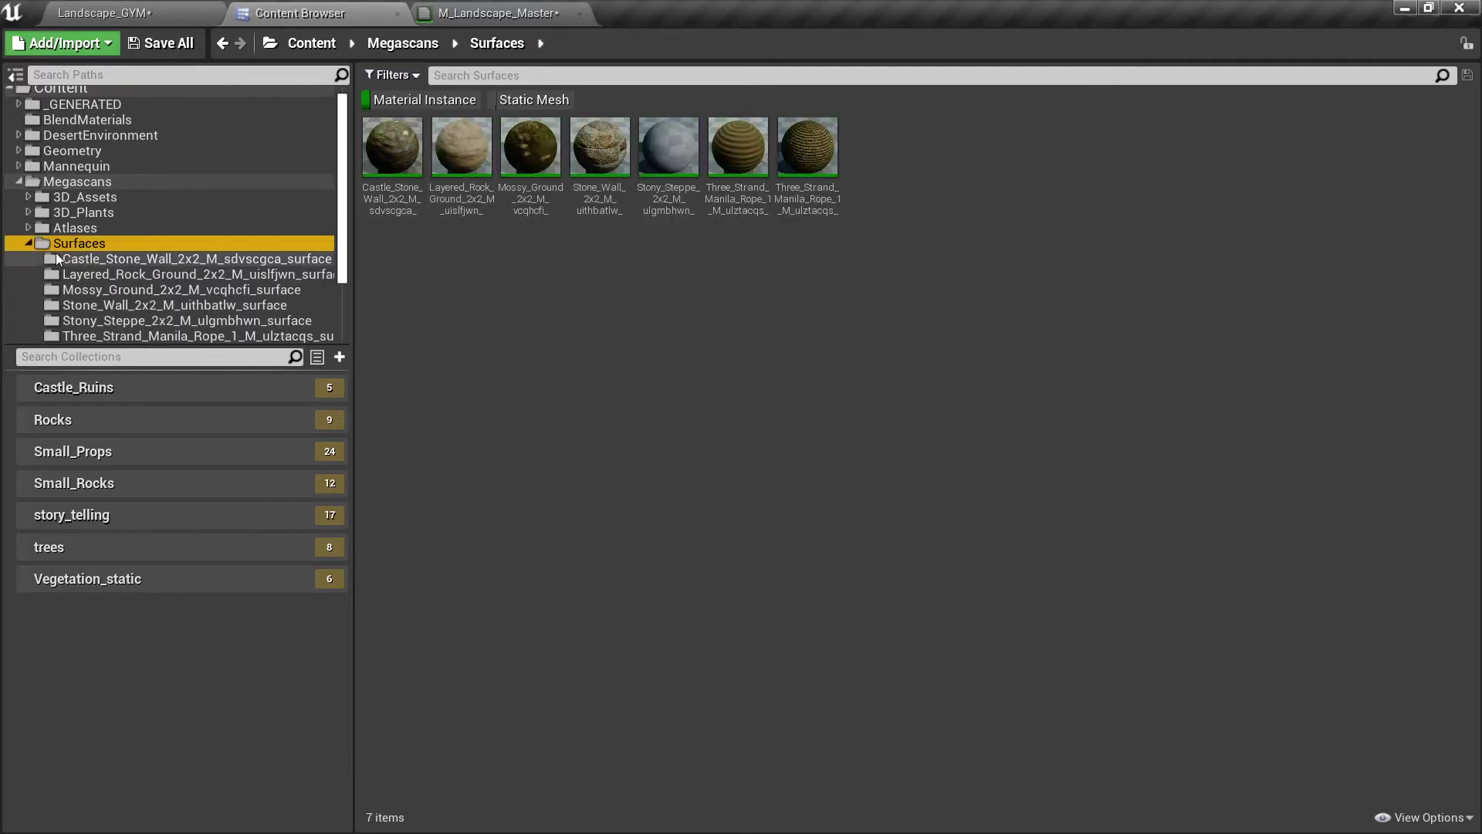
click(56, 258)
click(417, 100)
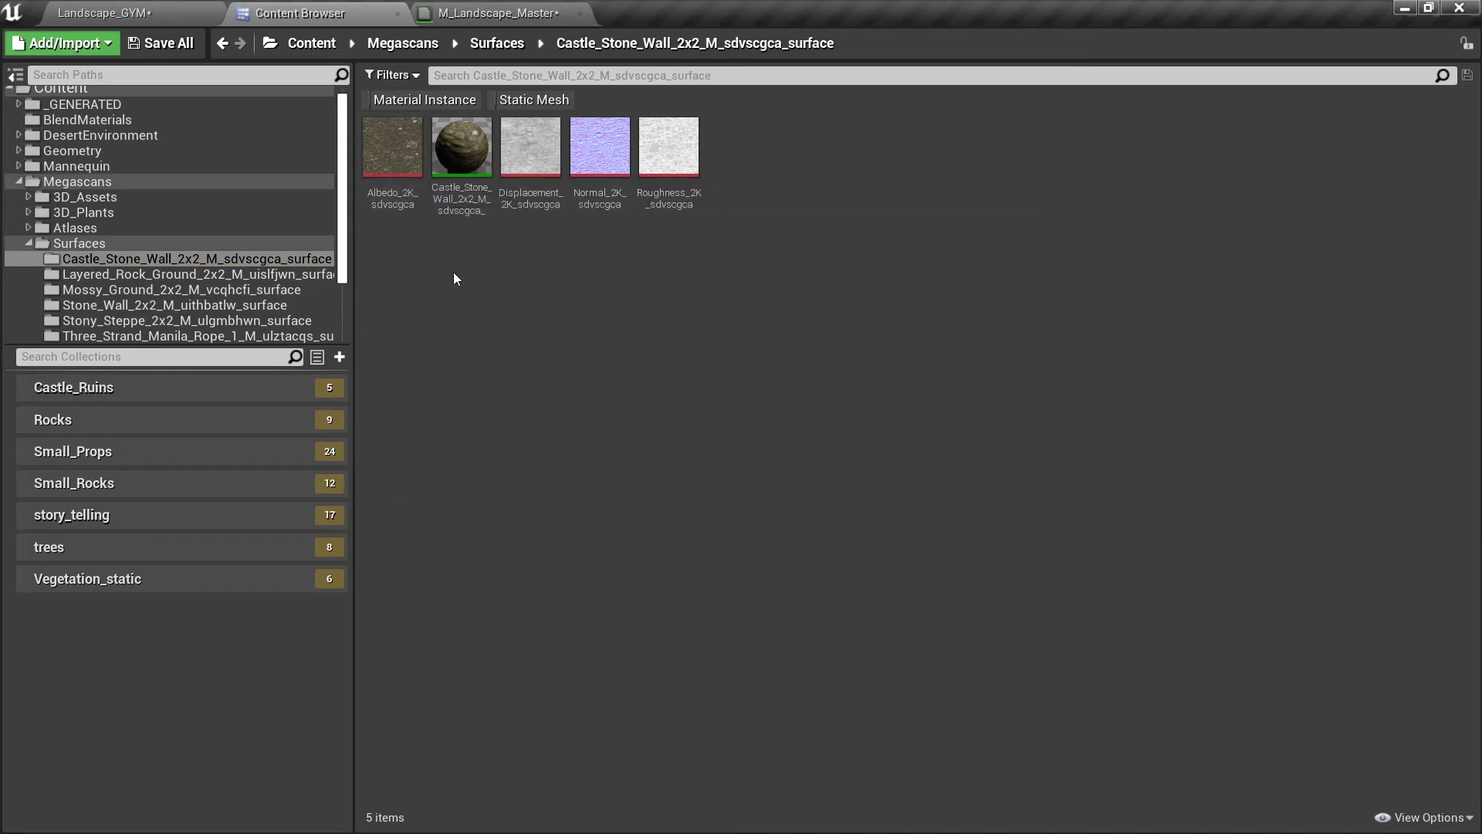
- Look through the textures in the Layered_Rock_Ground, Mossy_Ground, Stone_Wall, Stony_Steppe and Three_Strand_Manila_Rope surface folders
click(168, 275)
click(161, 292)
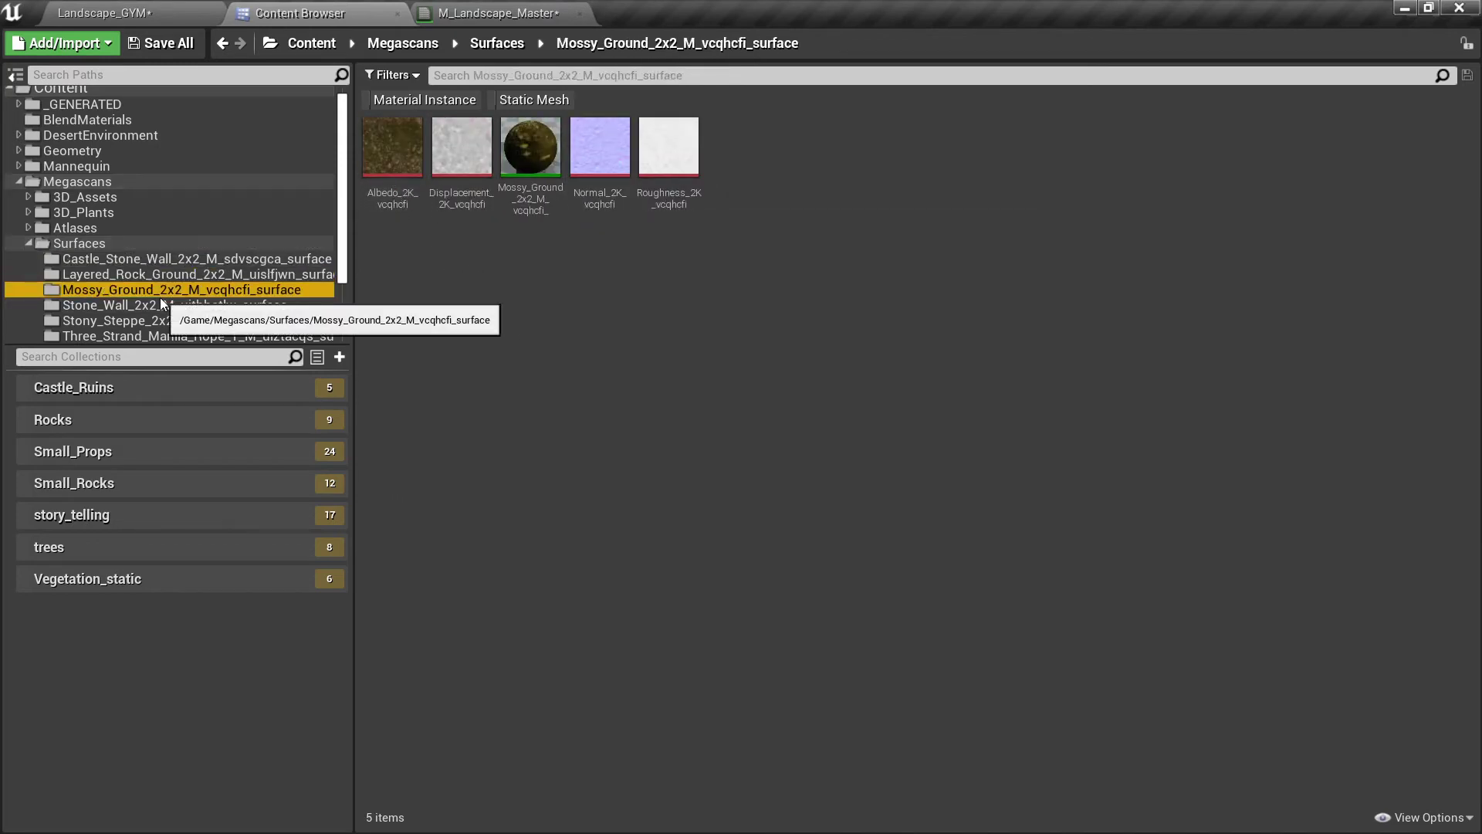
click(167, 306)
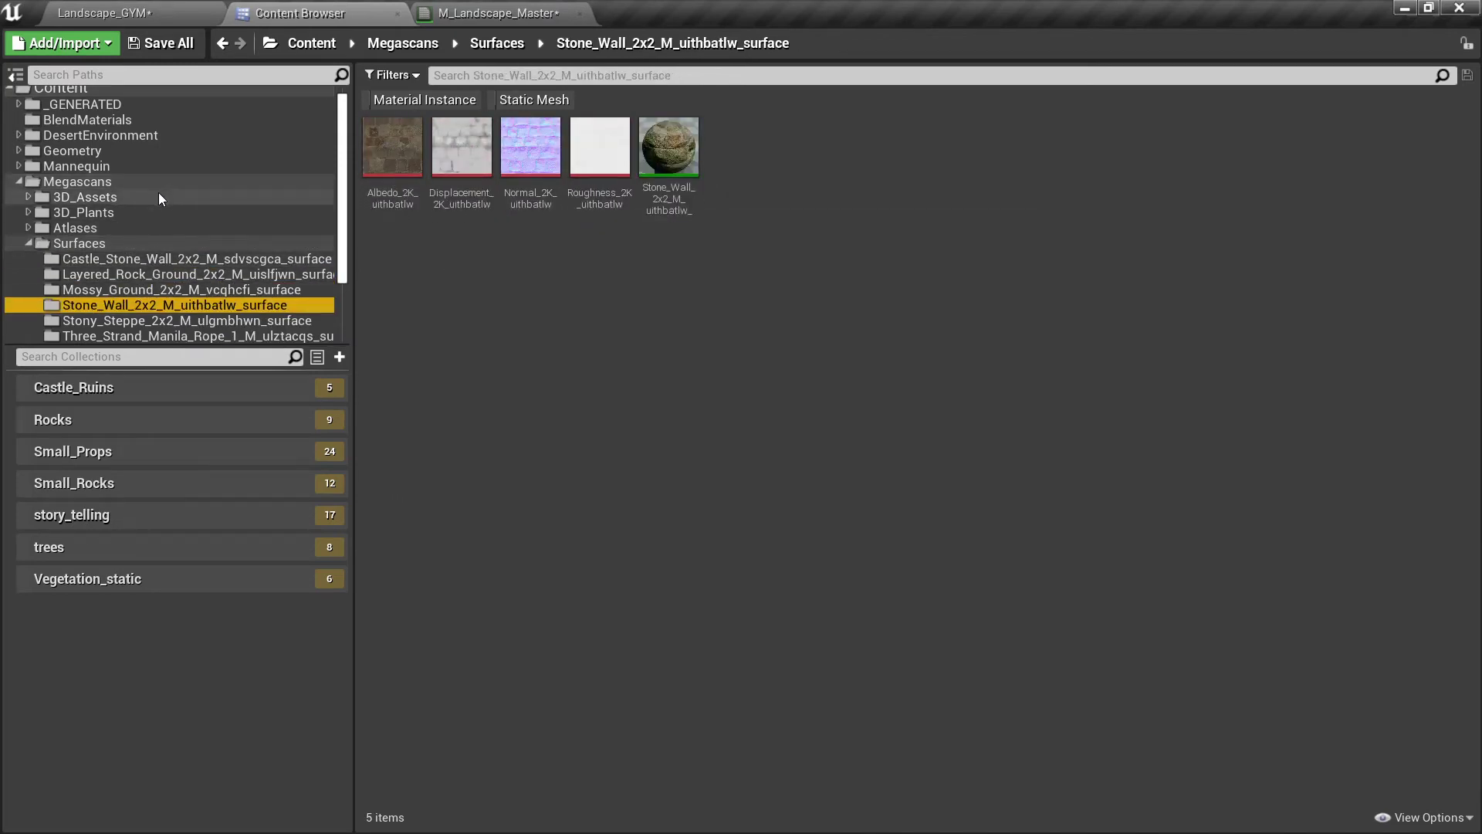
scroll(159, 193, down, 1)
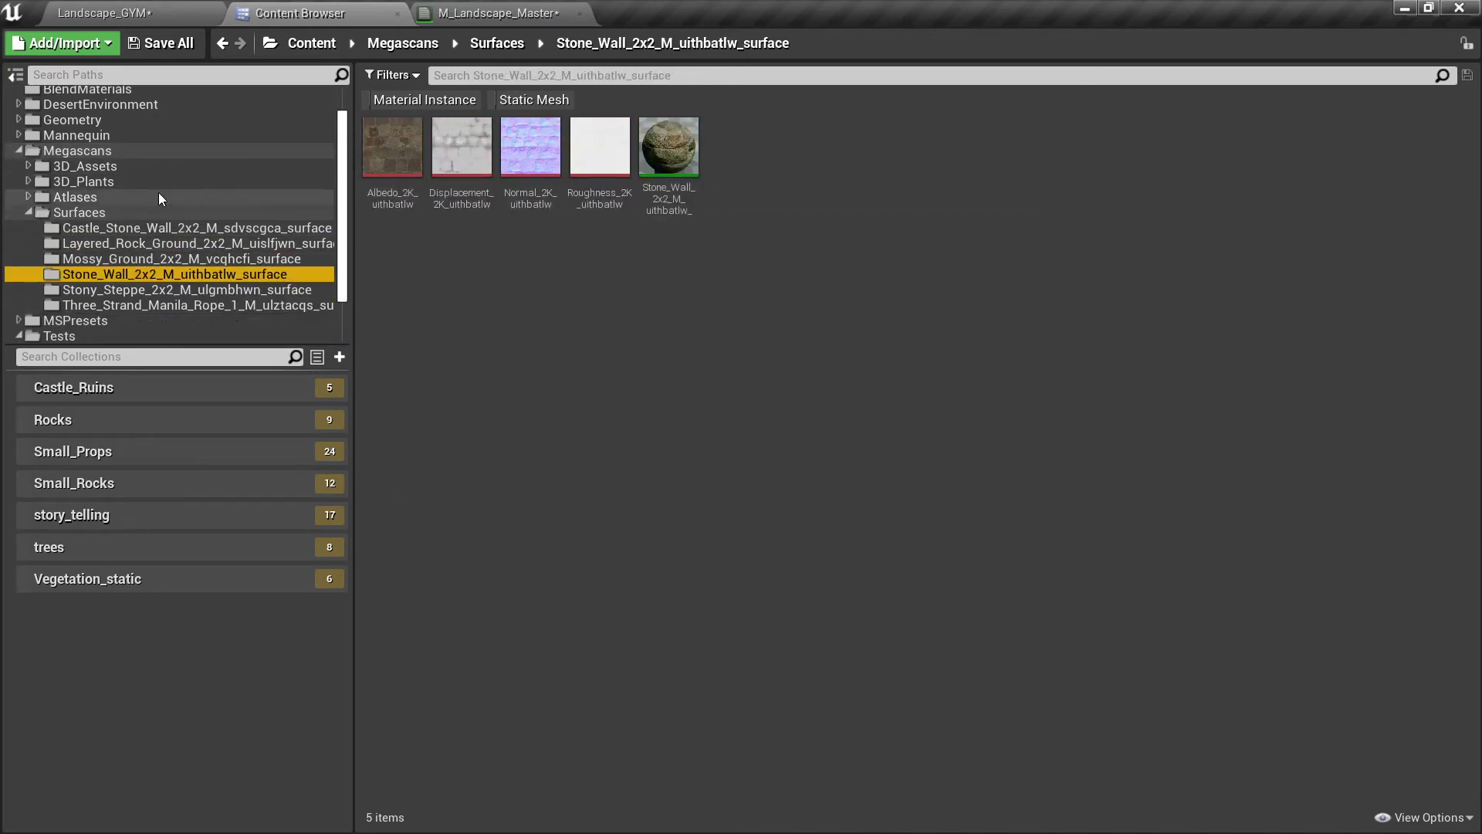
click(137, 290)
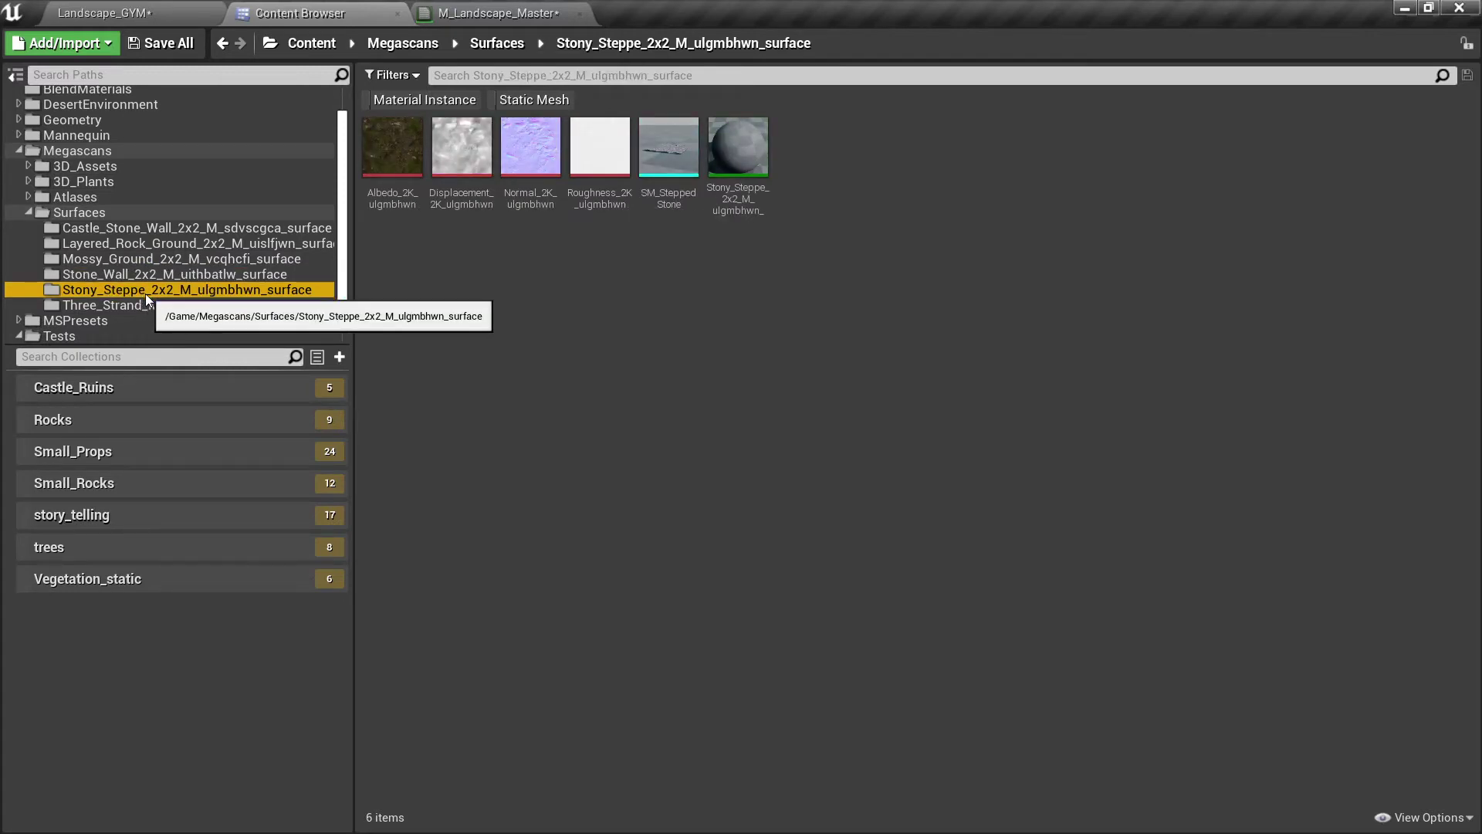
click(149, 306)
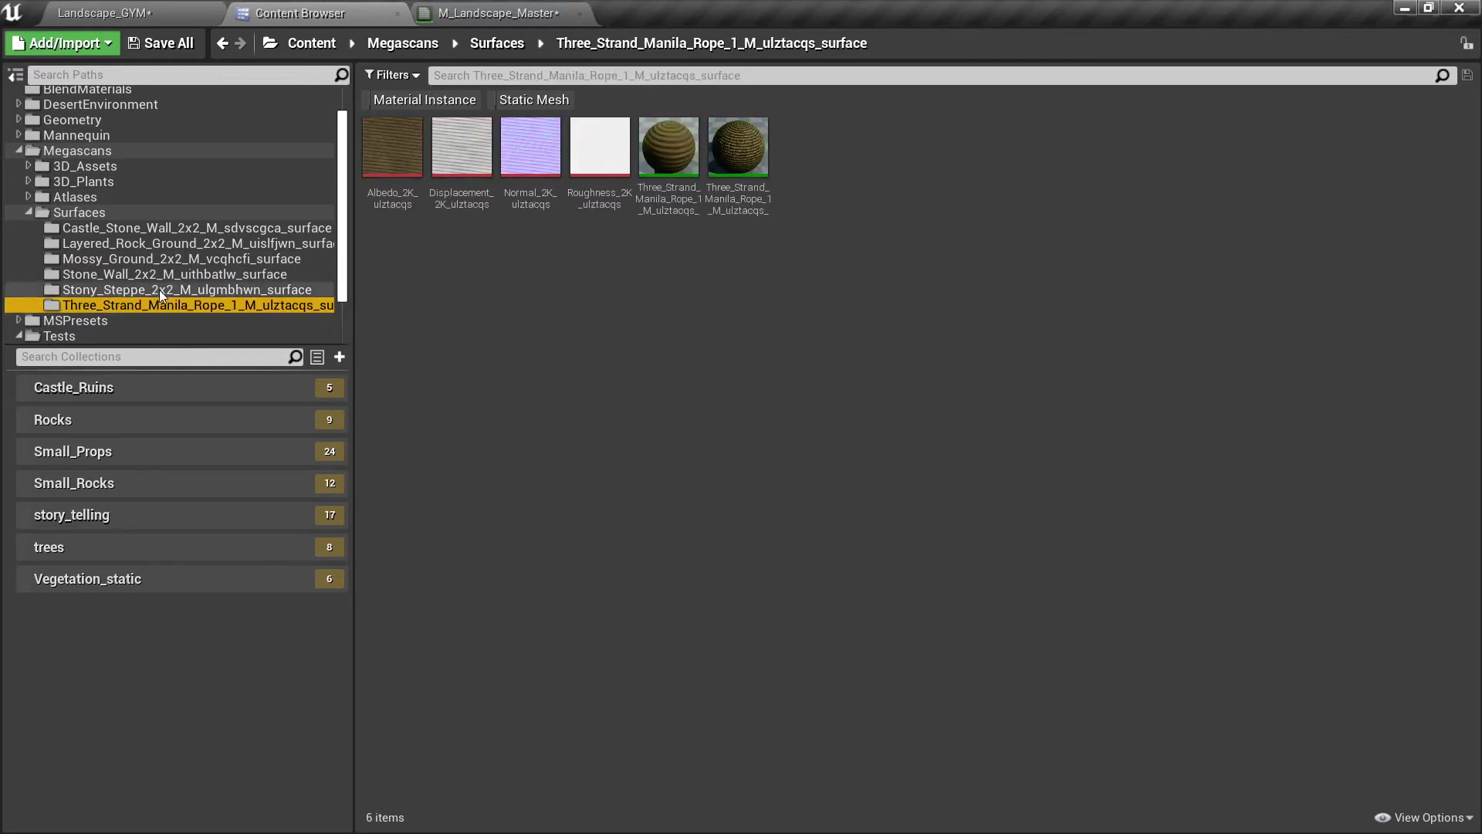
click(159, 289)
click(163, 266)
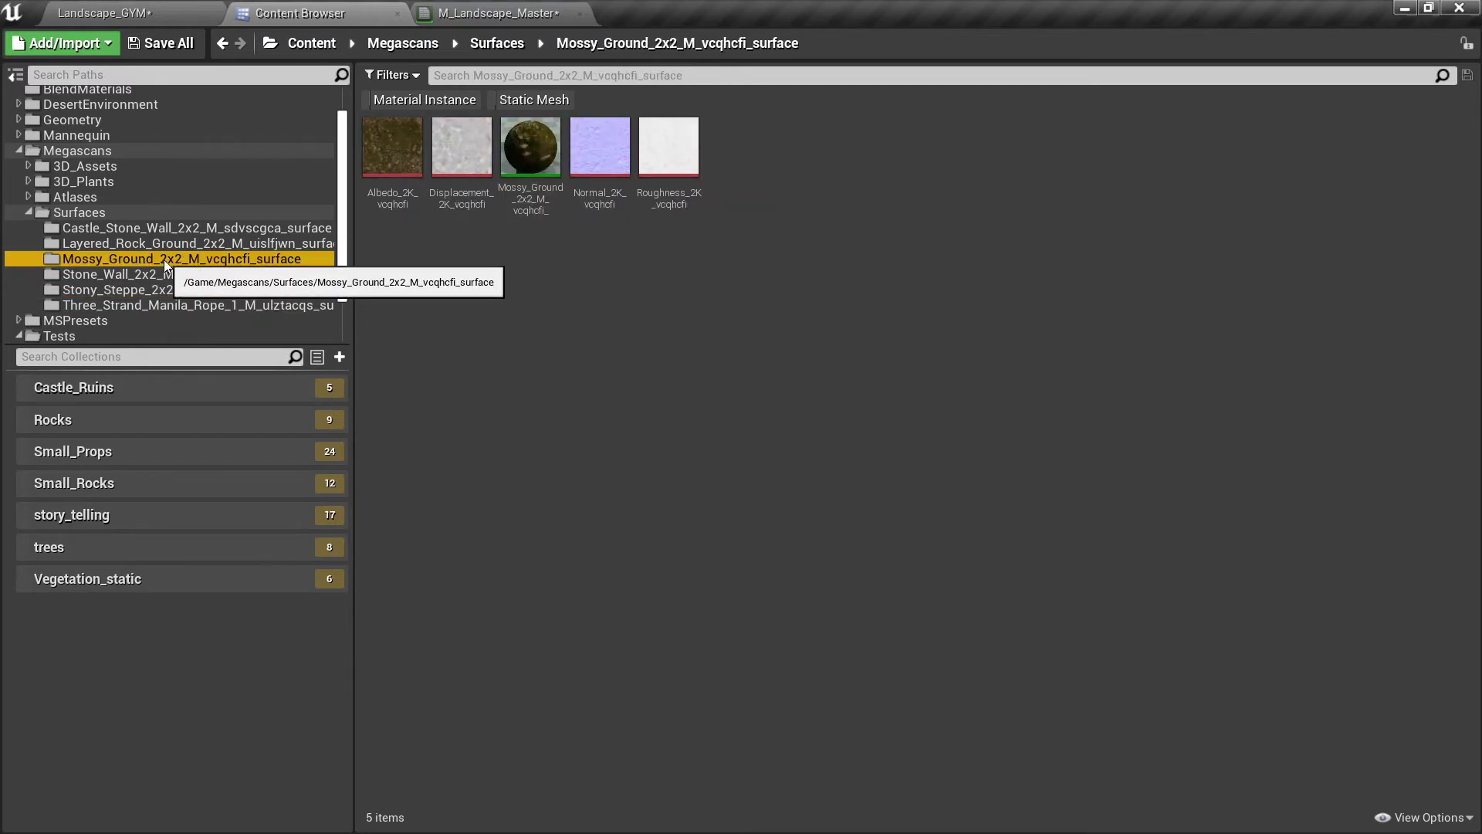
click(164, 244)
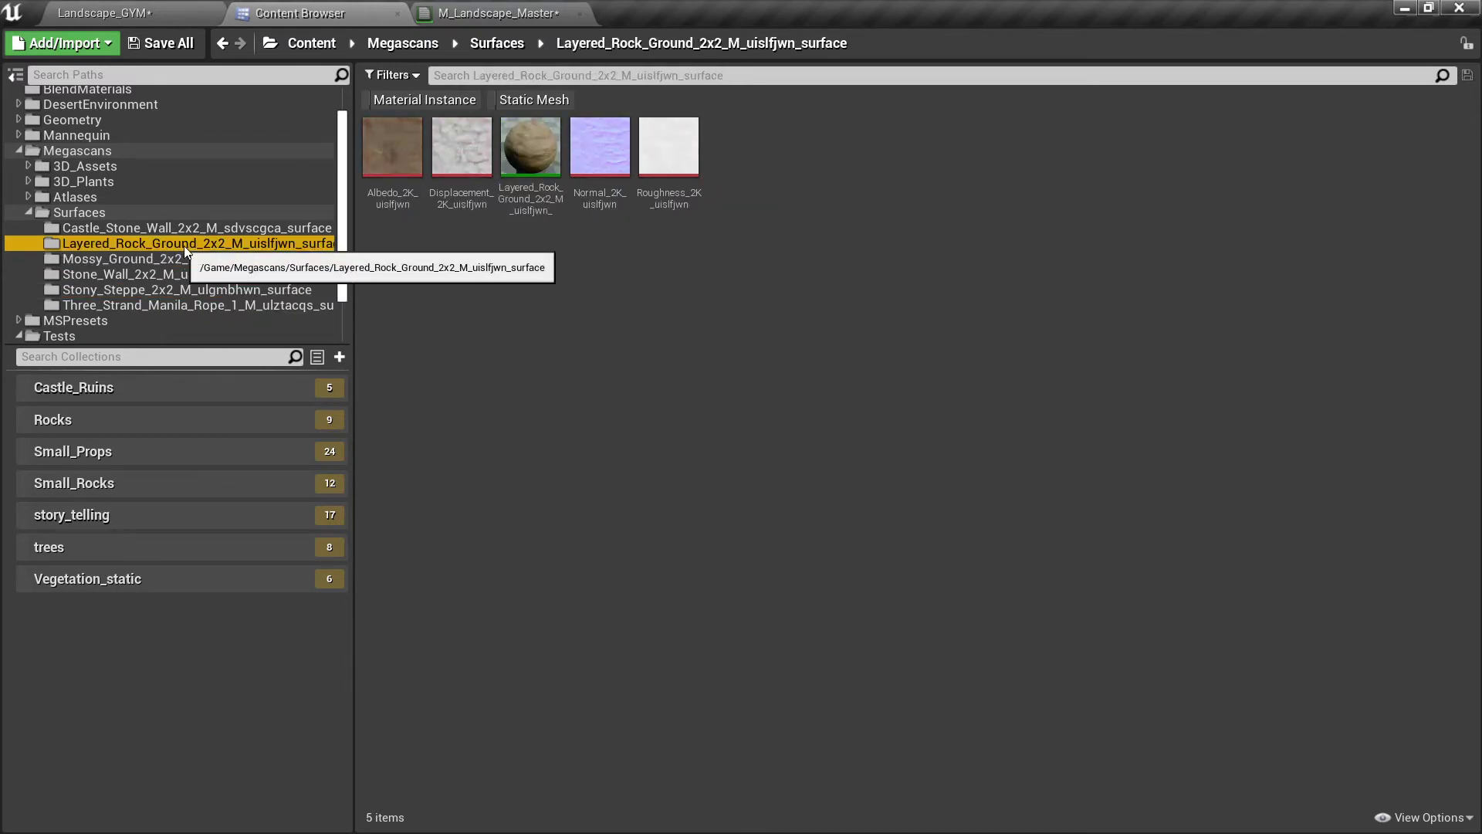
- Preview the albedo textures of the Layered_Rock_Ground and Stony_Steppe surfaces, closing each texture editor after viewing
double_click(398, 183)
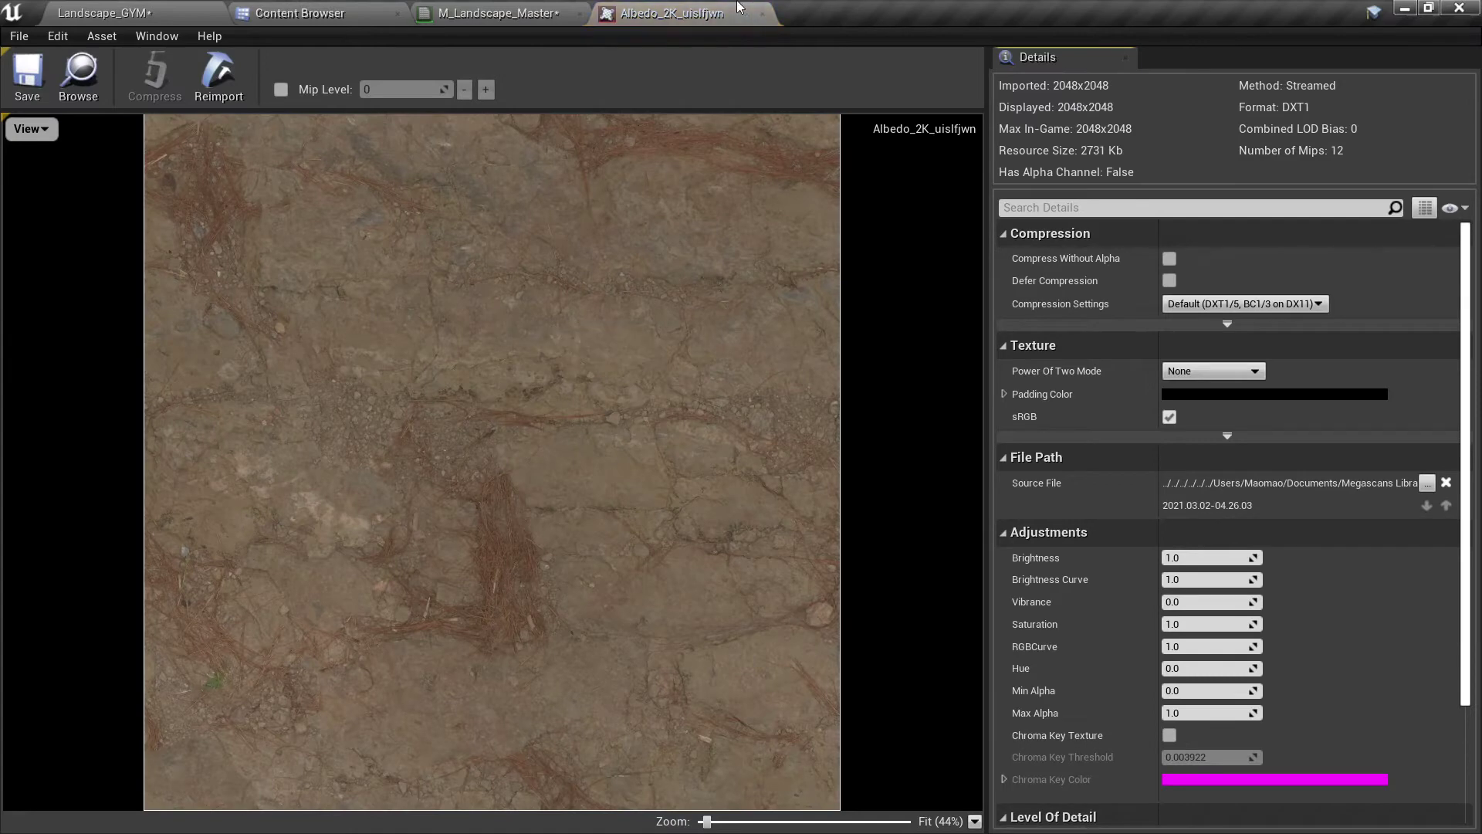
click(762, 13)
click(308, 13)
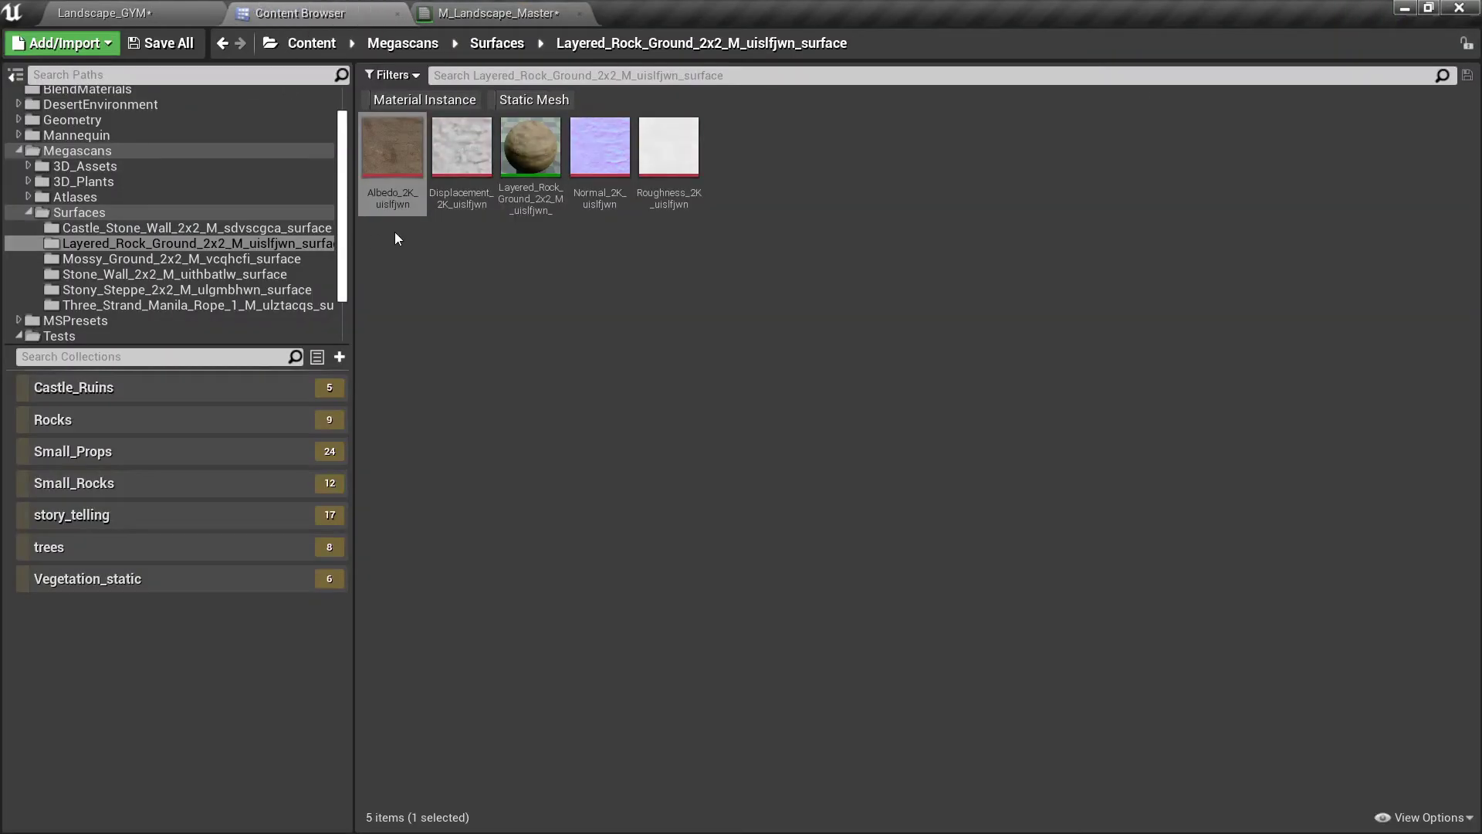
click(109, 291)
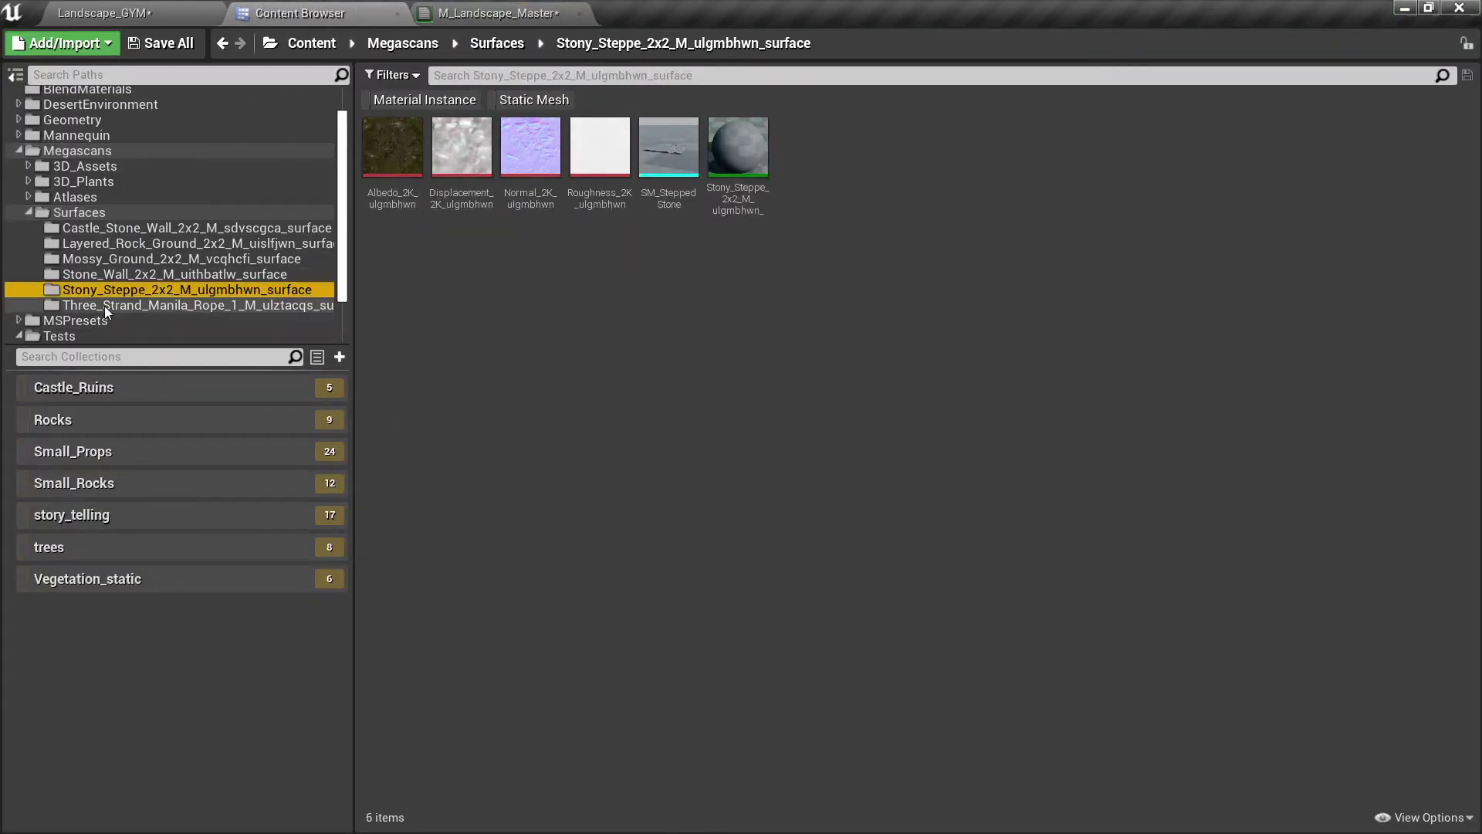
double_click(399, 185)
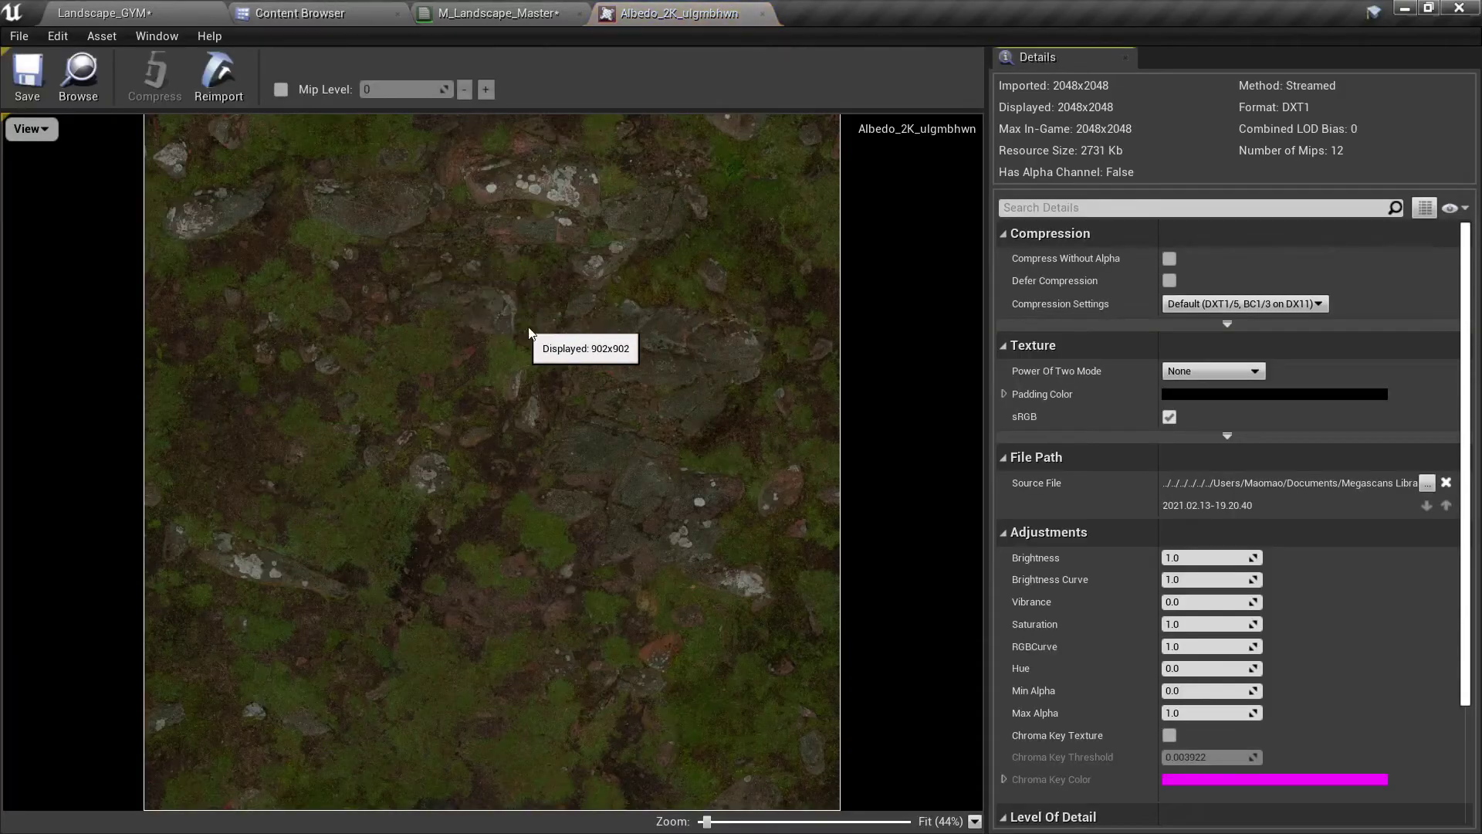
click(762, 13)
click(299, 13)
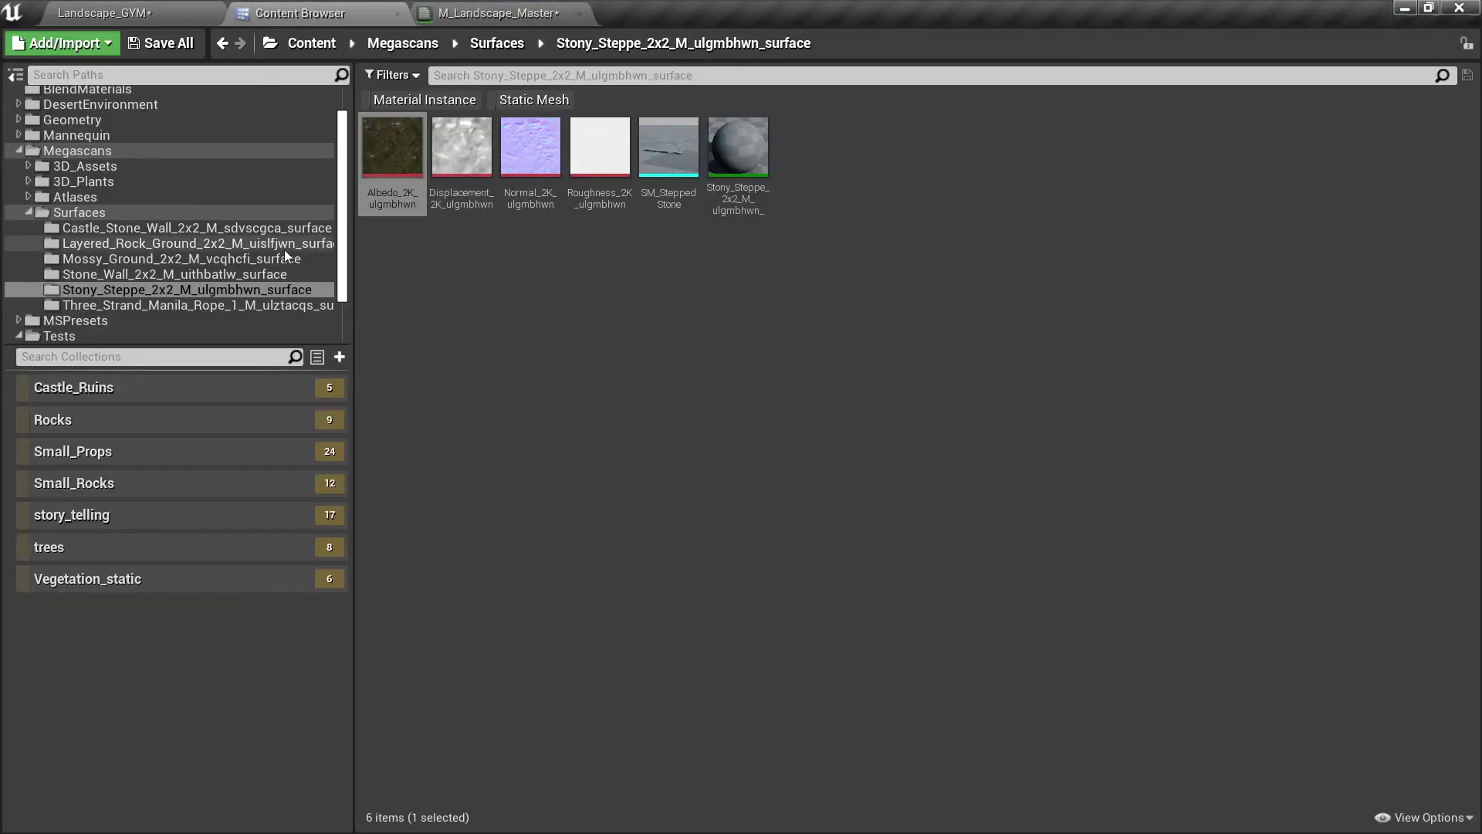
- Add the Stony_Steppe albedo, displacement, normal and roughness textures to the M_Landscape_Master graph, well to the left of the result node
click(599, 147)
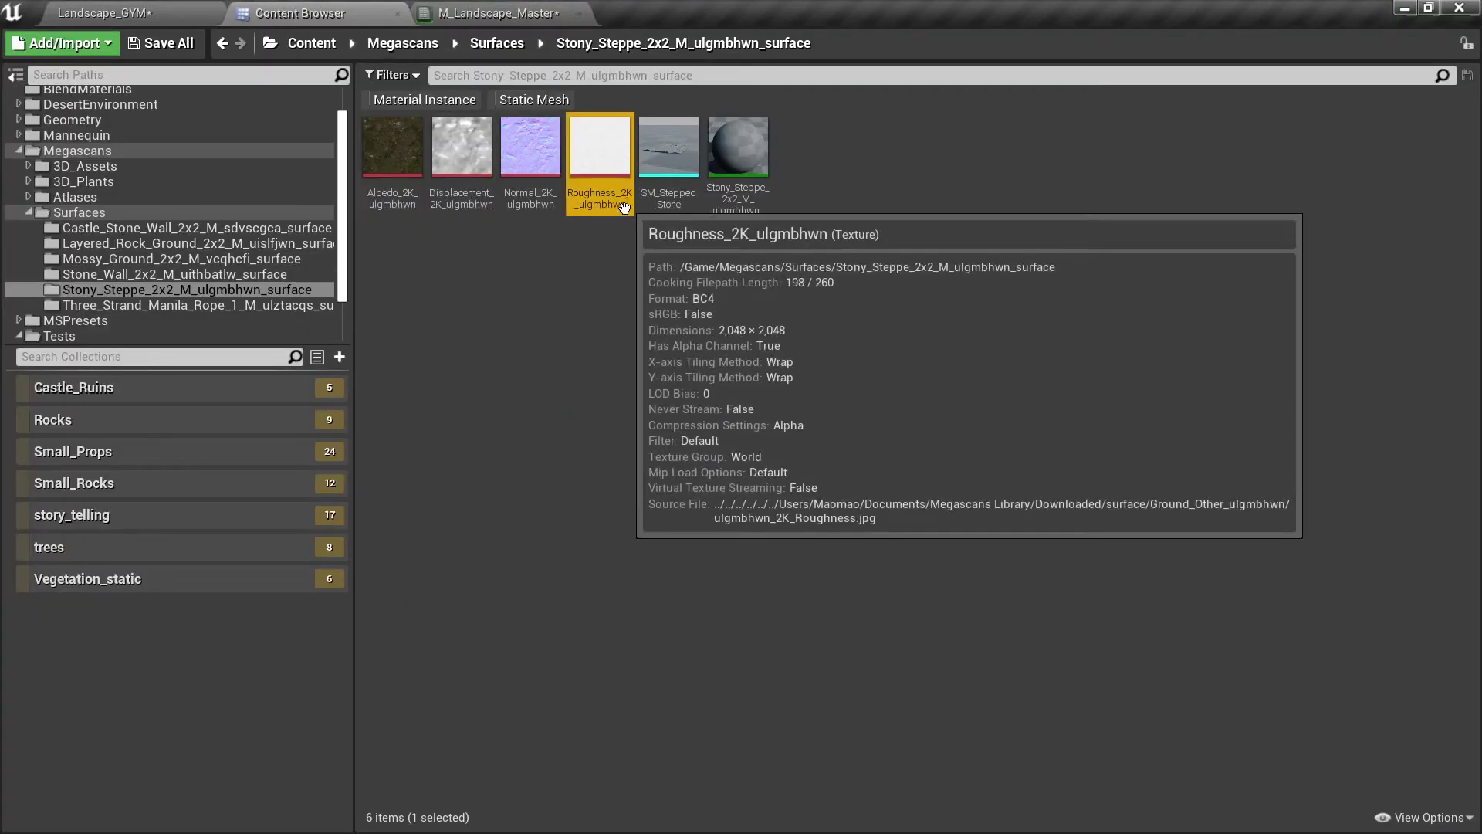
shift+click(386, 171)
drag(386, 171, 571, 317)
right_drag(617, 256, 826, 267)
scroll(826, 267, down, 4)
drag(778, 237, 621, 285)
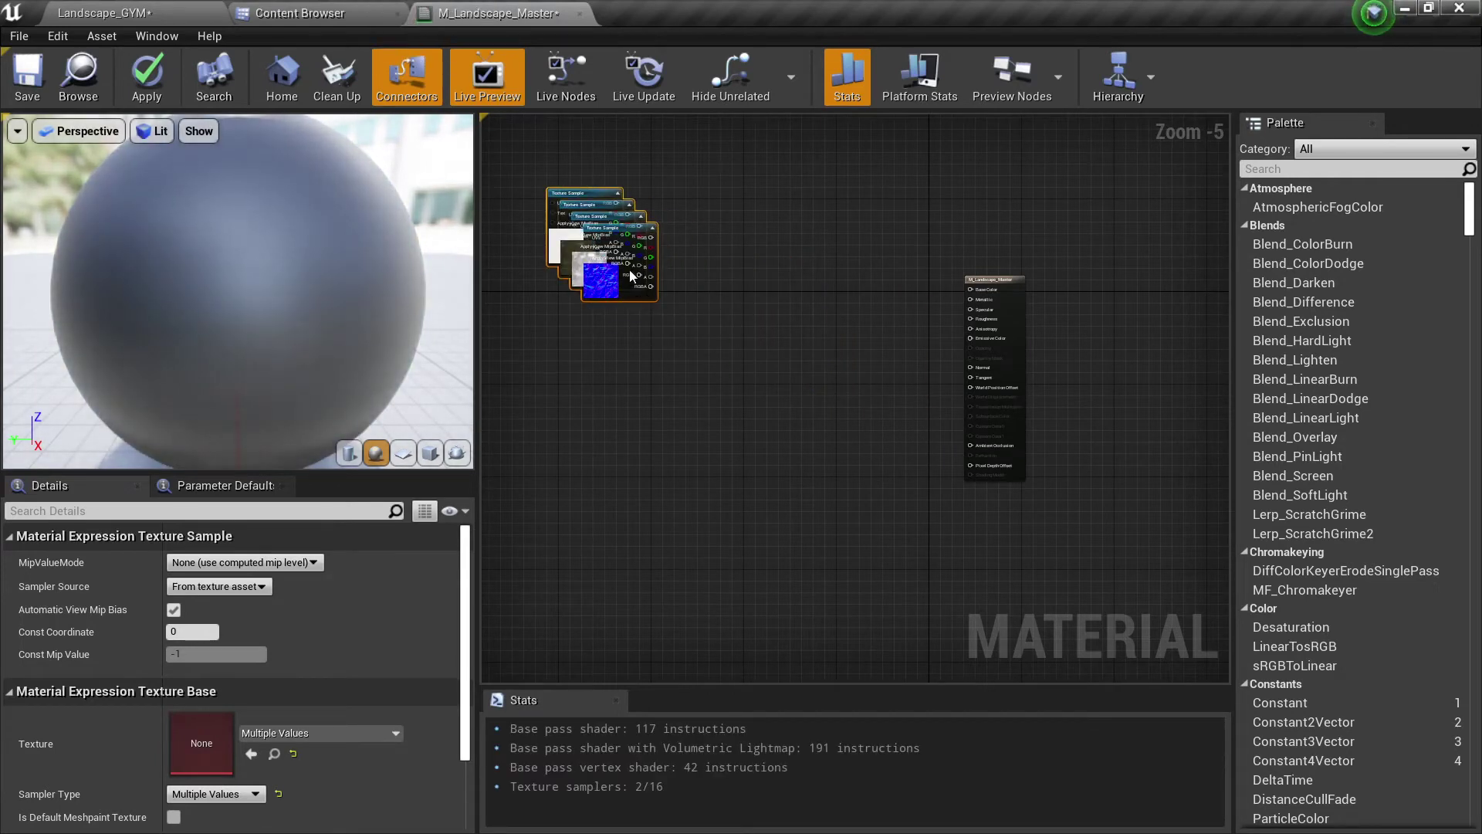
- Add the Stone_Wall_2x2 albedo, displacement, normal and roughness textures to the M_Landscape_Master graph below the Stony_Steppe samples
click(353, 15)
click(174, 274)
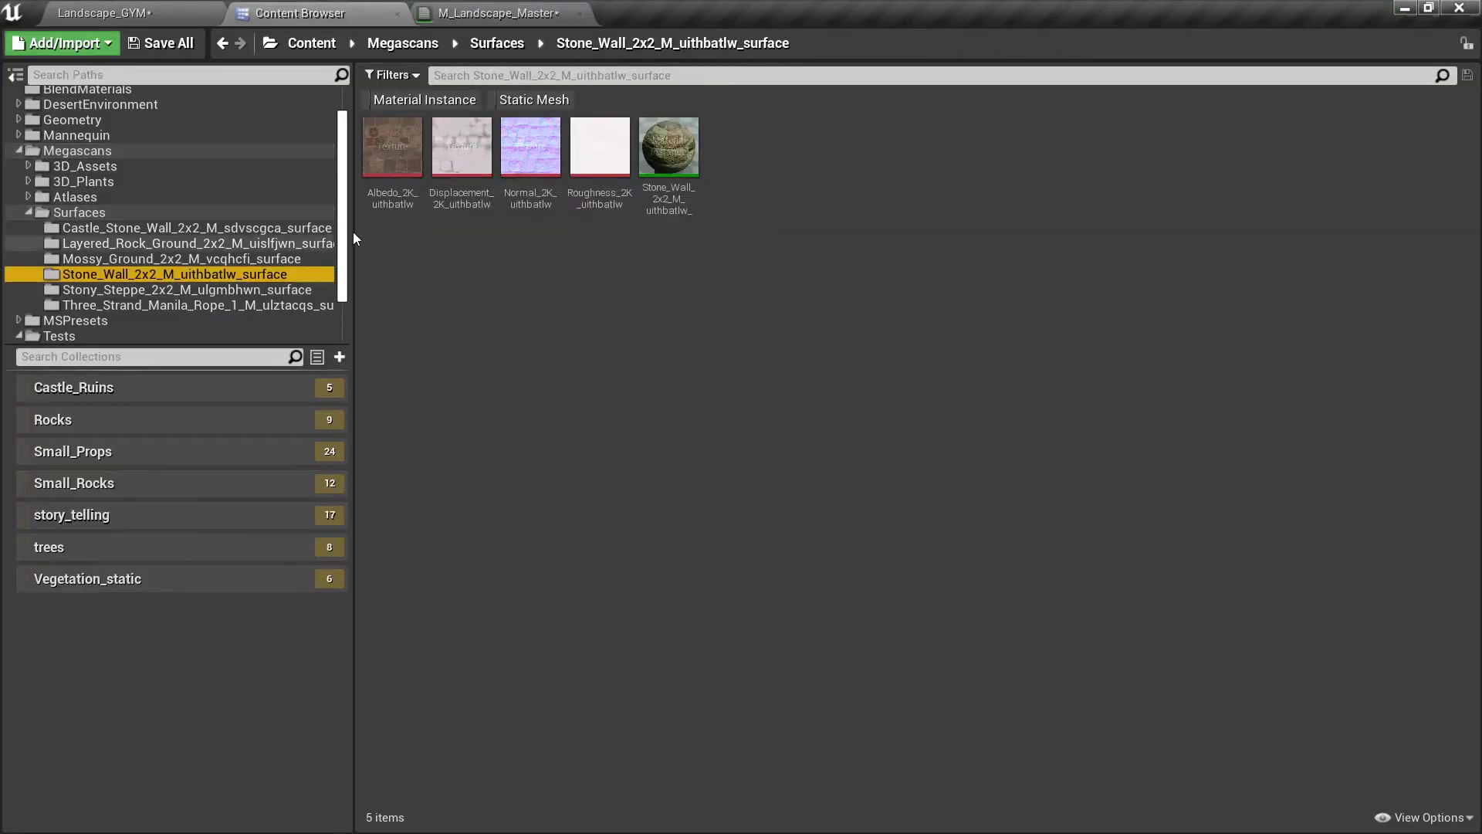
click(599, 146)
shift+click(392, 146)
drag(392, 150, 657, 437)
- Add the Mossy_Ground albedo, displacement, normal and roughness textures, without the material instance, to the M_Landscape_Master graph beside the result node
click(309, 14)
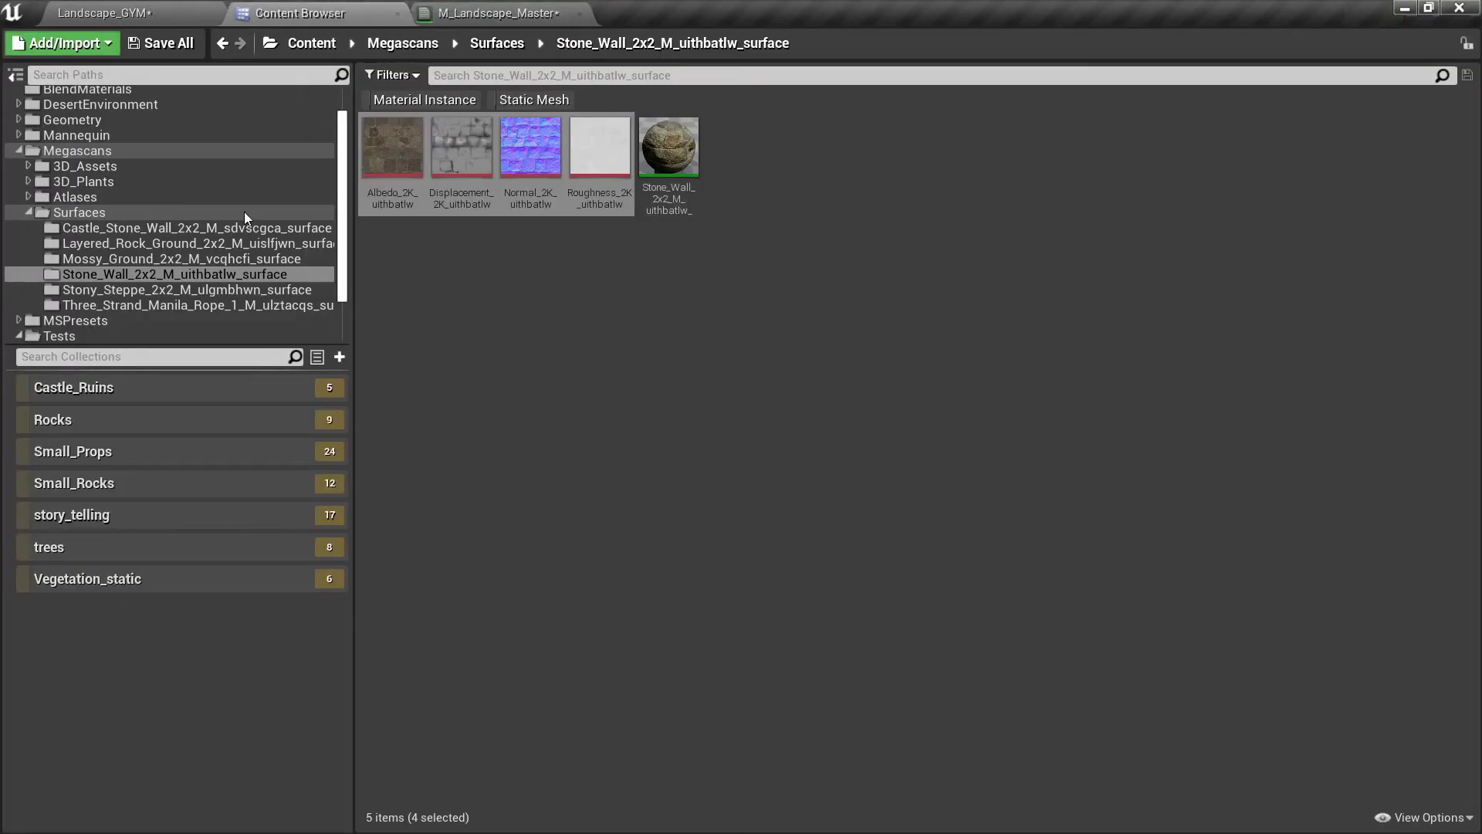
click(187, 261)
click(392, 151)
ctrl+click(462, 146)
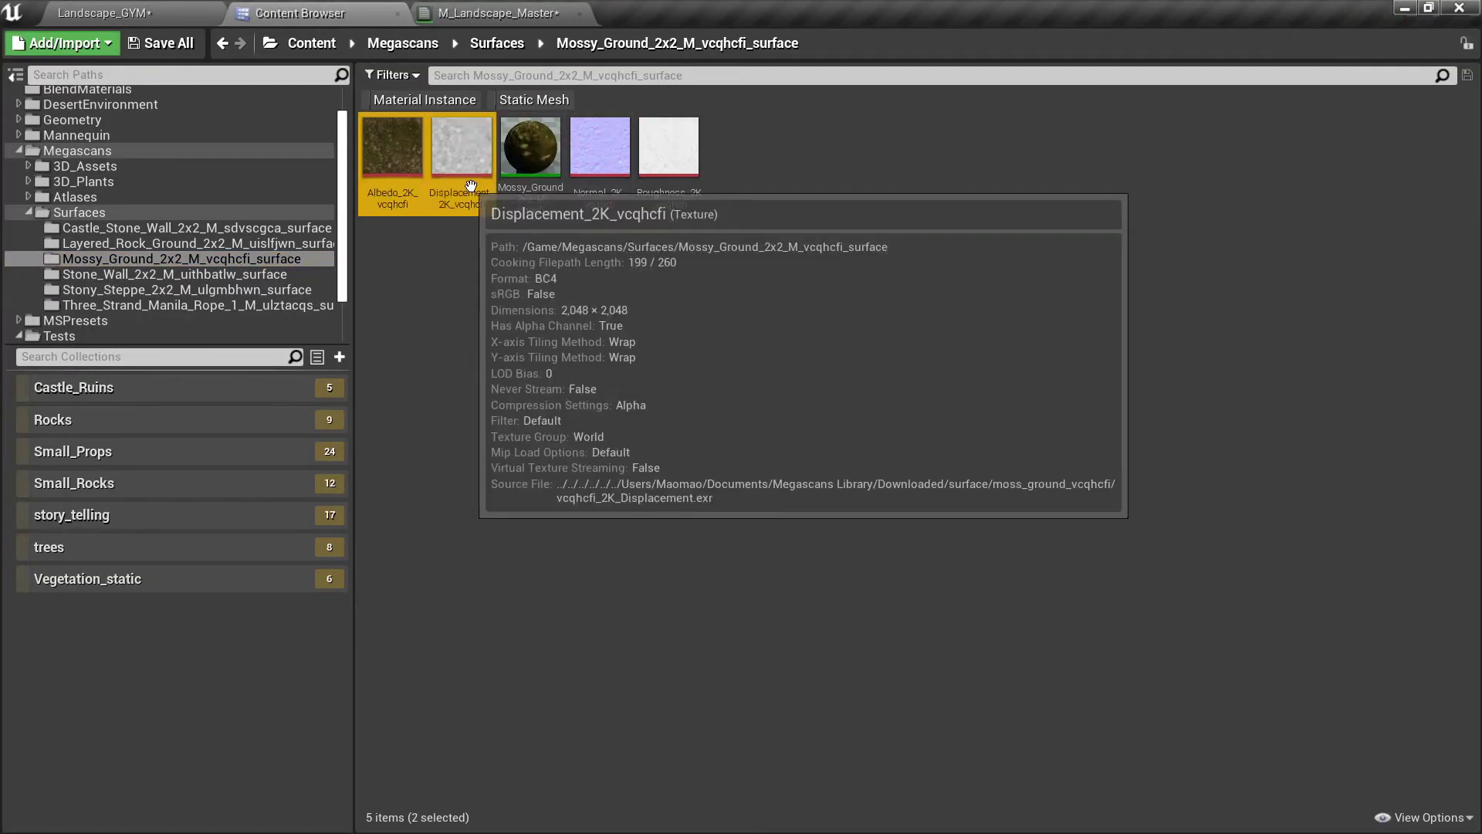
ctrl+click(600, 146)
ctrl+click(668, 147)
drag(600, 155, 811, 315)
right_drag(777, 434, 643, 165)
scroll(635, 174, down, 3)
- Add the Castle_Stone_Wall albedo, displacement, normal and roughness textures, without the material instance, to the graph below the Mossy_Ground samples
click(296, 10)
click(146, 229)
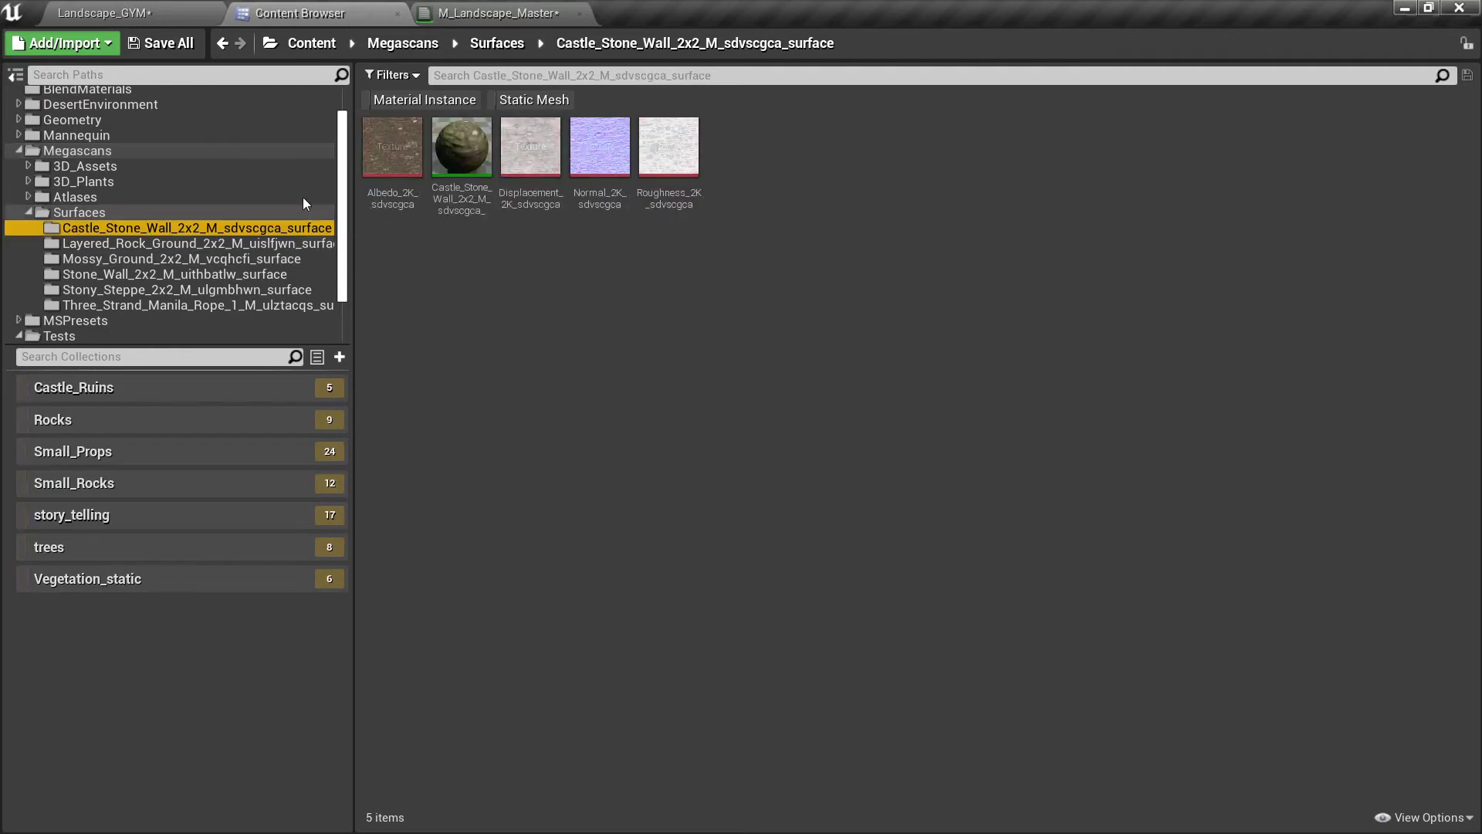
click(392, 147)
ctrl+click(531, 147)
ctrl+click(600, 147)
ctrl+click(668, 146)
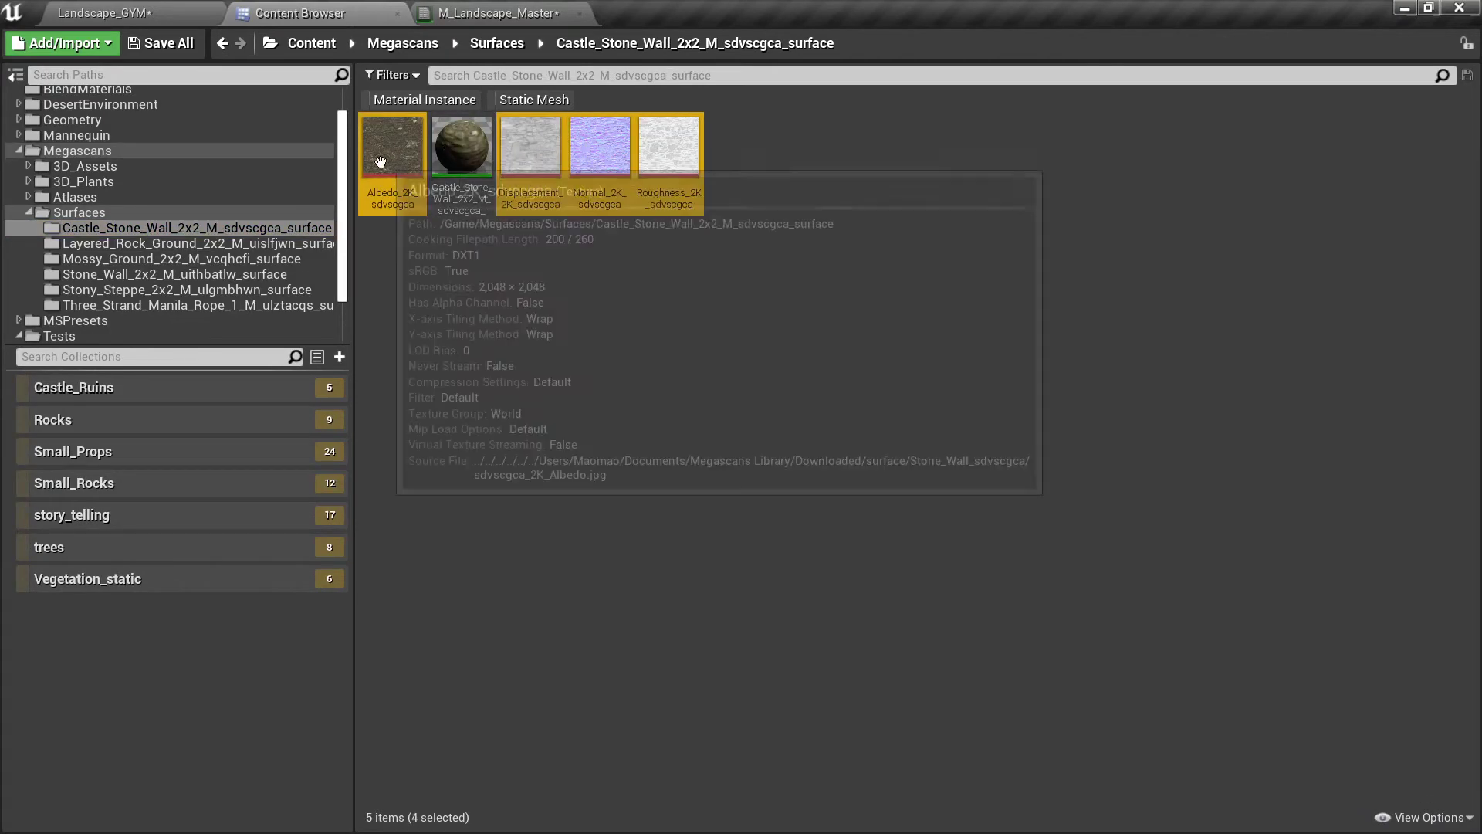
drag(381, 160, 659, 197)
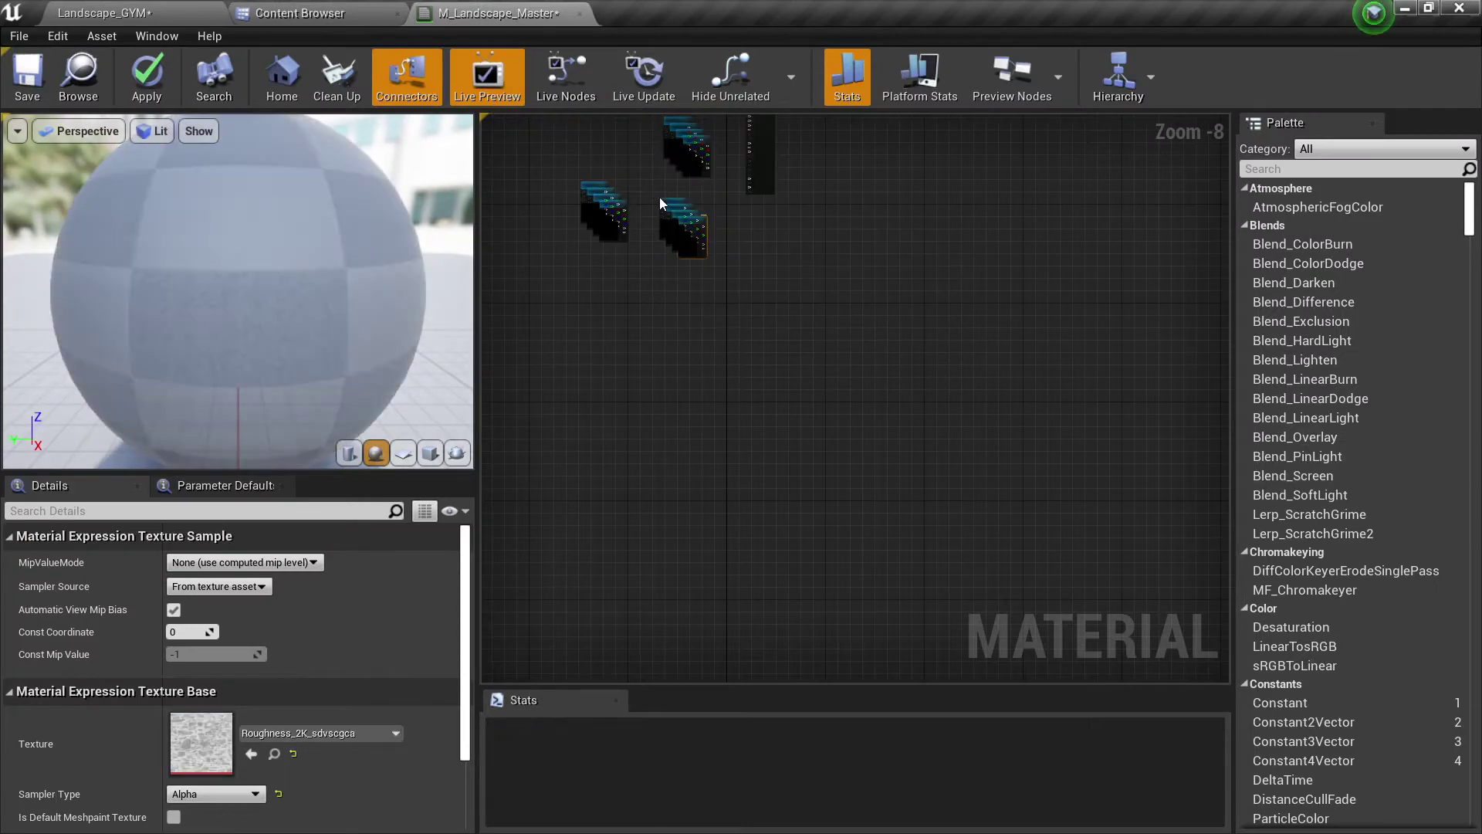
scroll(843, 485, up, 4)
right_drag(843, 485, 623, 469)
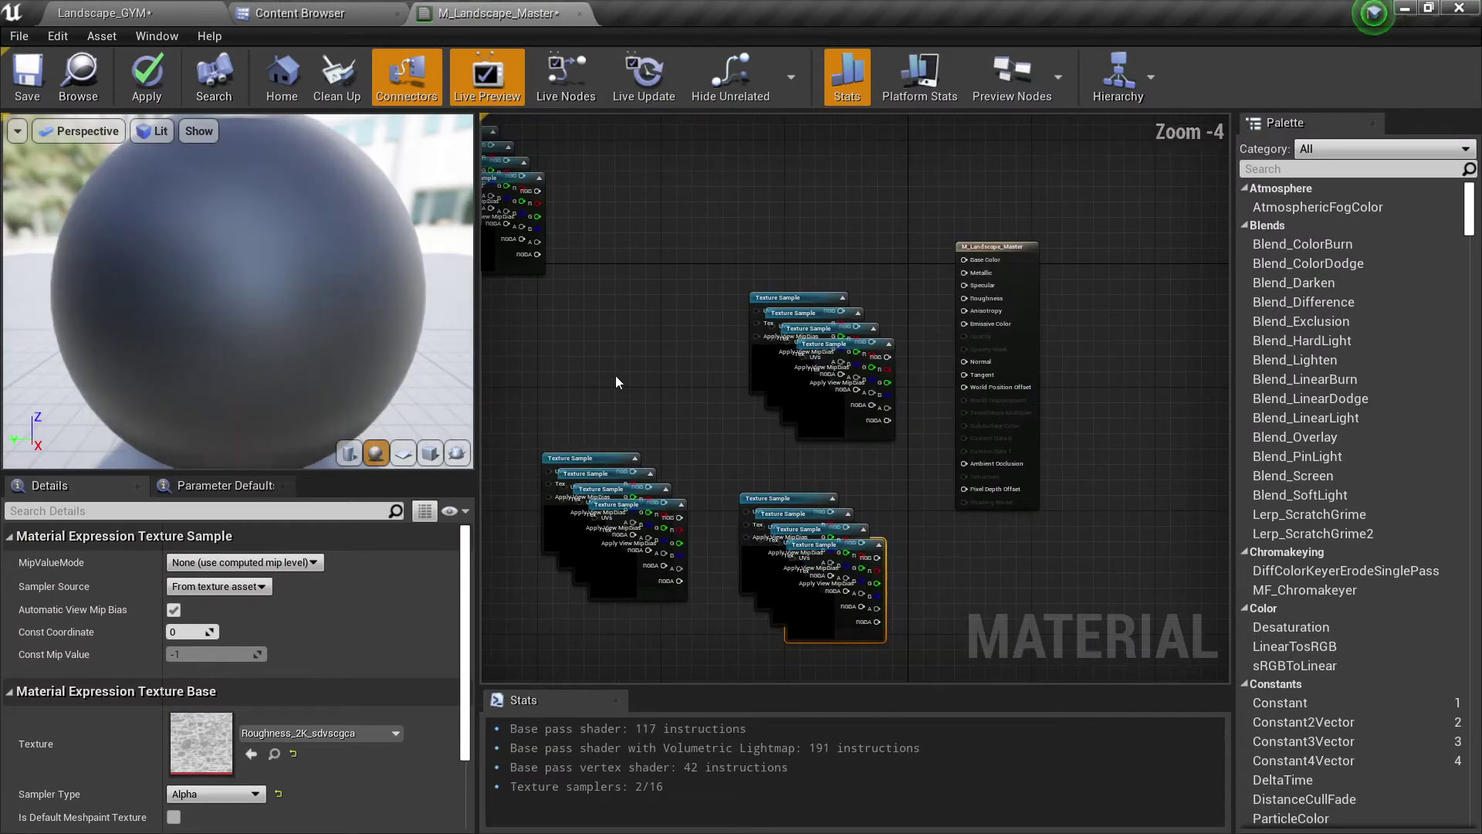
- Apply the changes to M_Landscape_Master and check the texture sampler count in the material stats
click(149, 85)
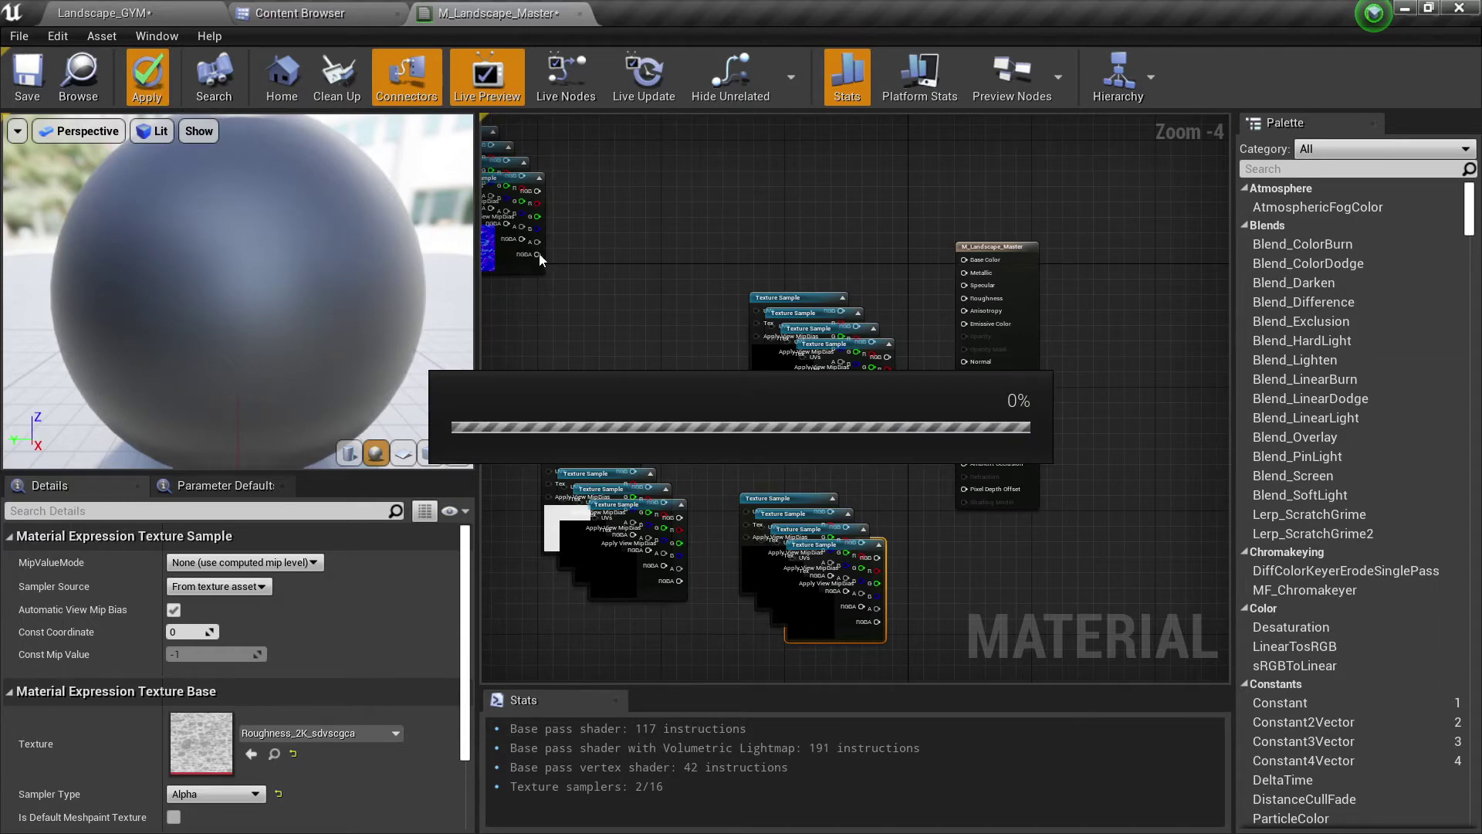
click(671, 376)
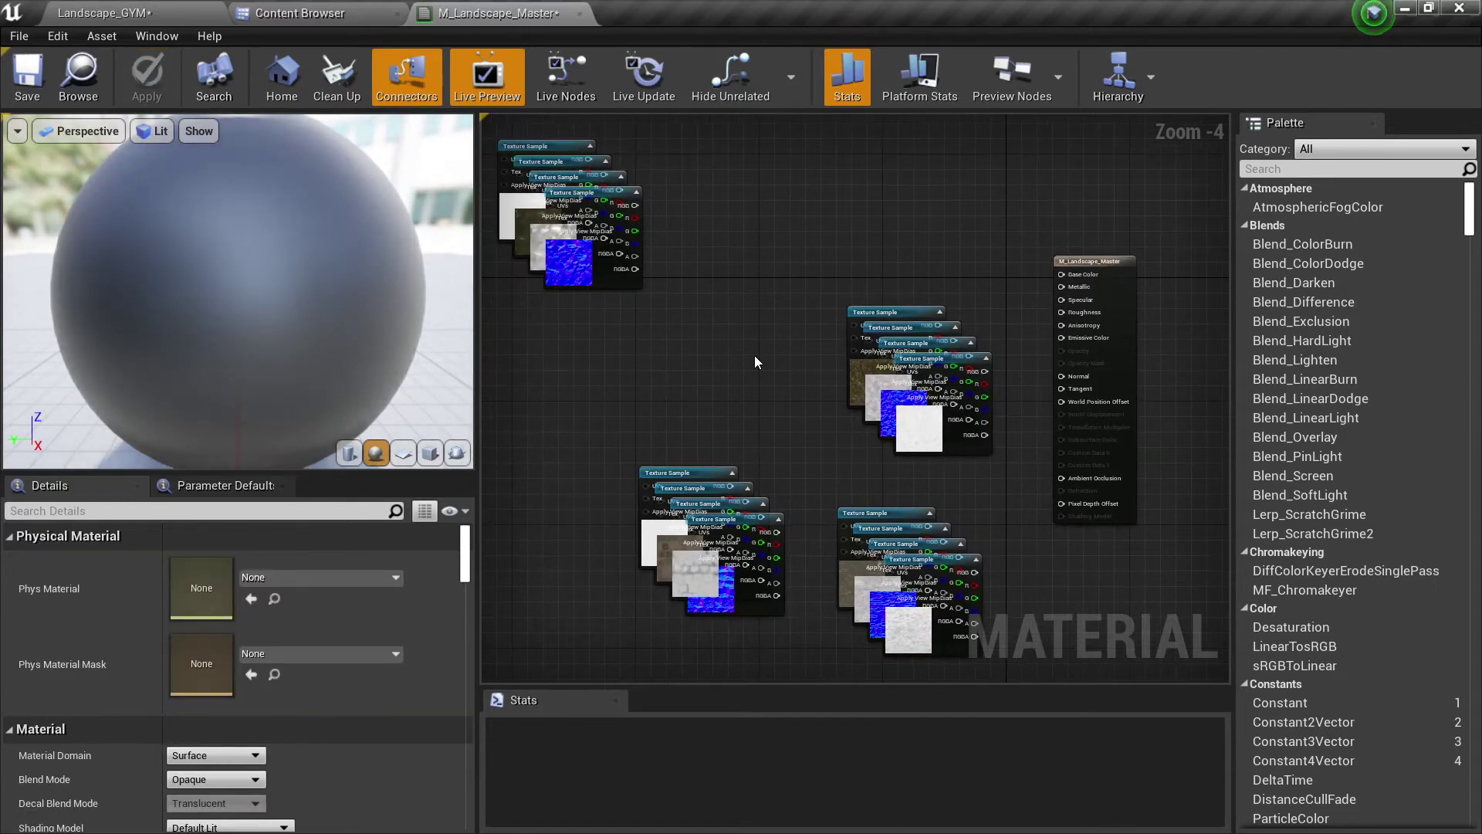
scroll(753, 355, down, 2)
scroll(758, 363, up, 3)
scroll(775, 369, down, 1)
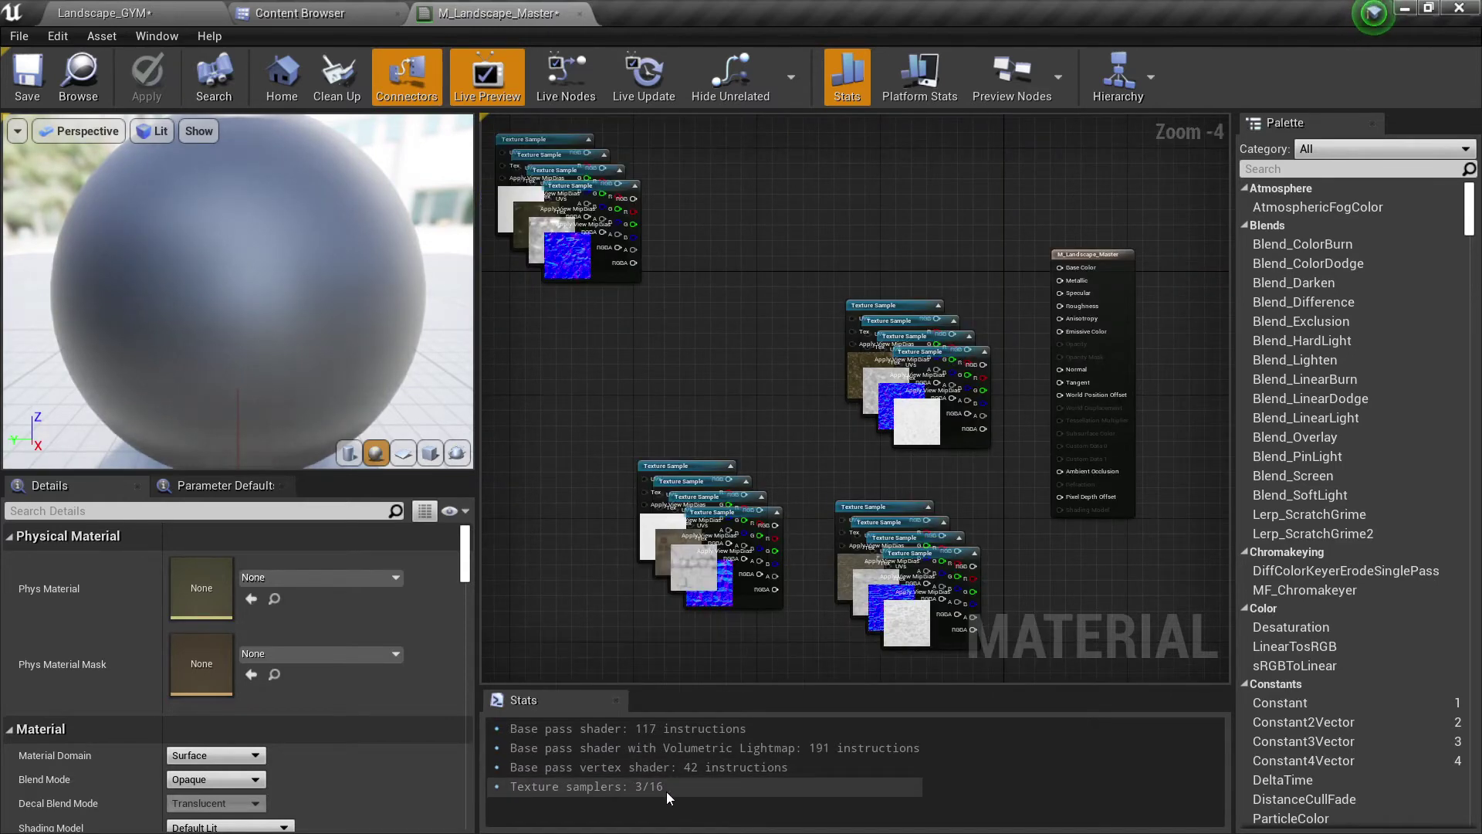
- Delete the three newer texture sample sets from the graph, keeping only the set farthest from the M_Landscape_Master result node
scroll(730, 340, down, 2)
drag(736, 345, 573, 221)
scroll(707, 373, up, 1)
drag(683, 409, 804, 567)
drag(835, 303, 970, 444)
drag(972, 463, 797, 645)
scroll(892, 517, up, 1)
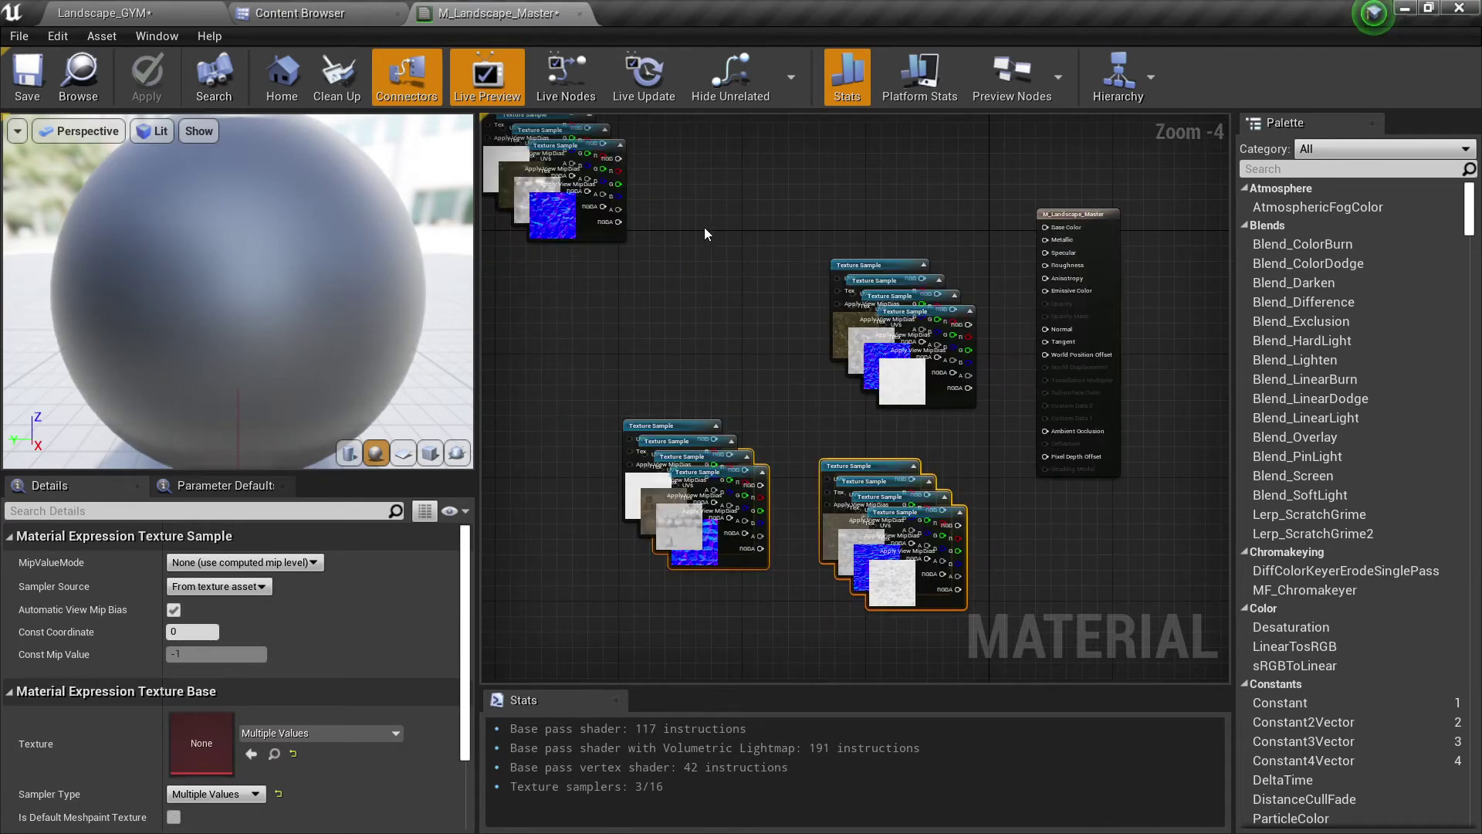
drag(694, 203, 976, 594)
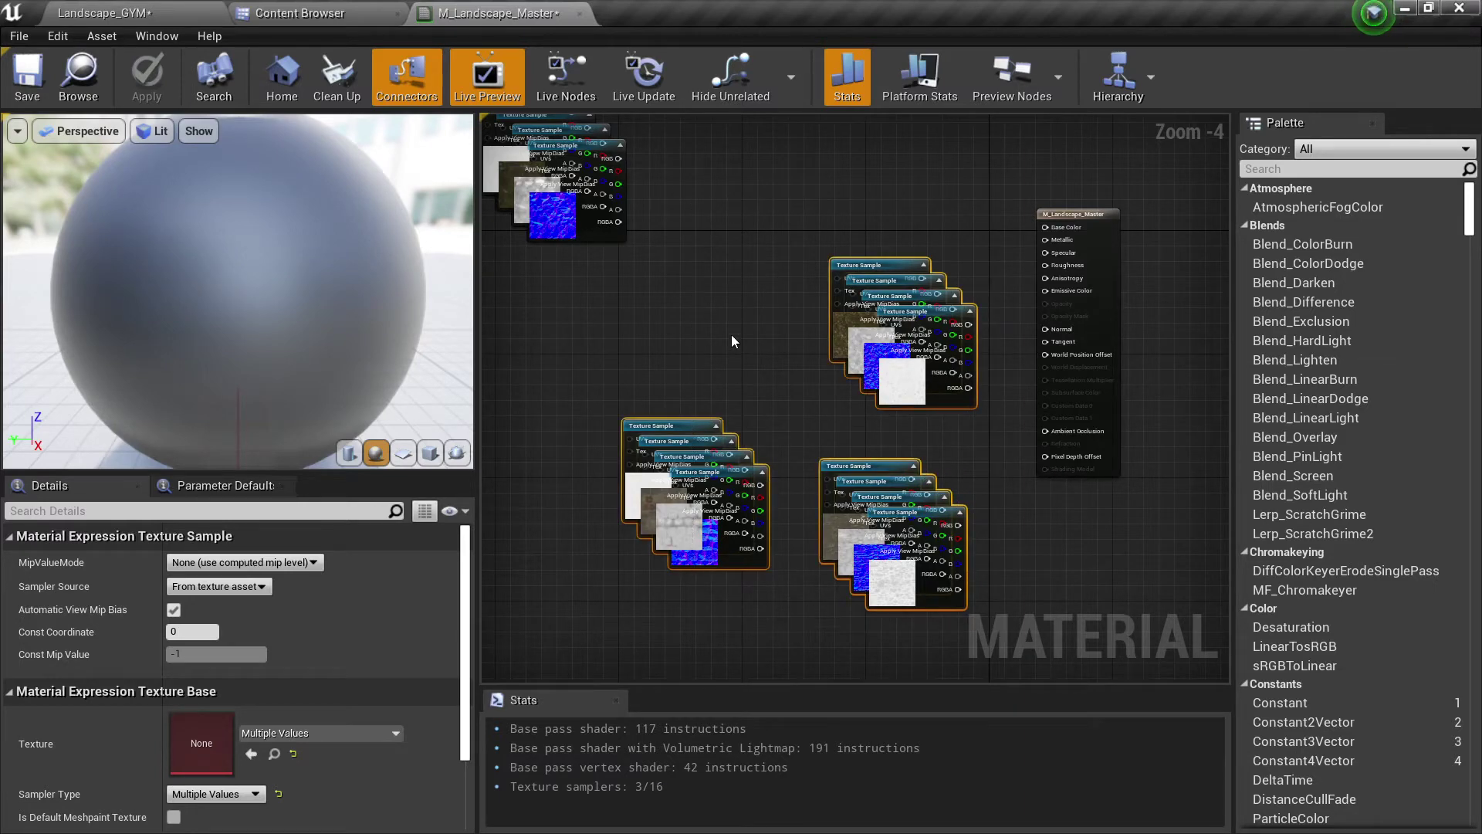
key(Delete)
right_drag(731, 346, 777, 432)
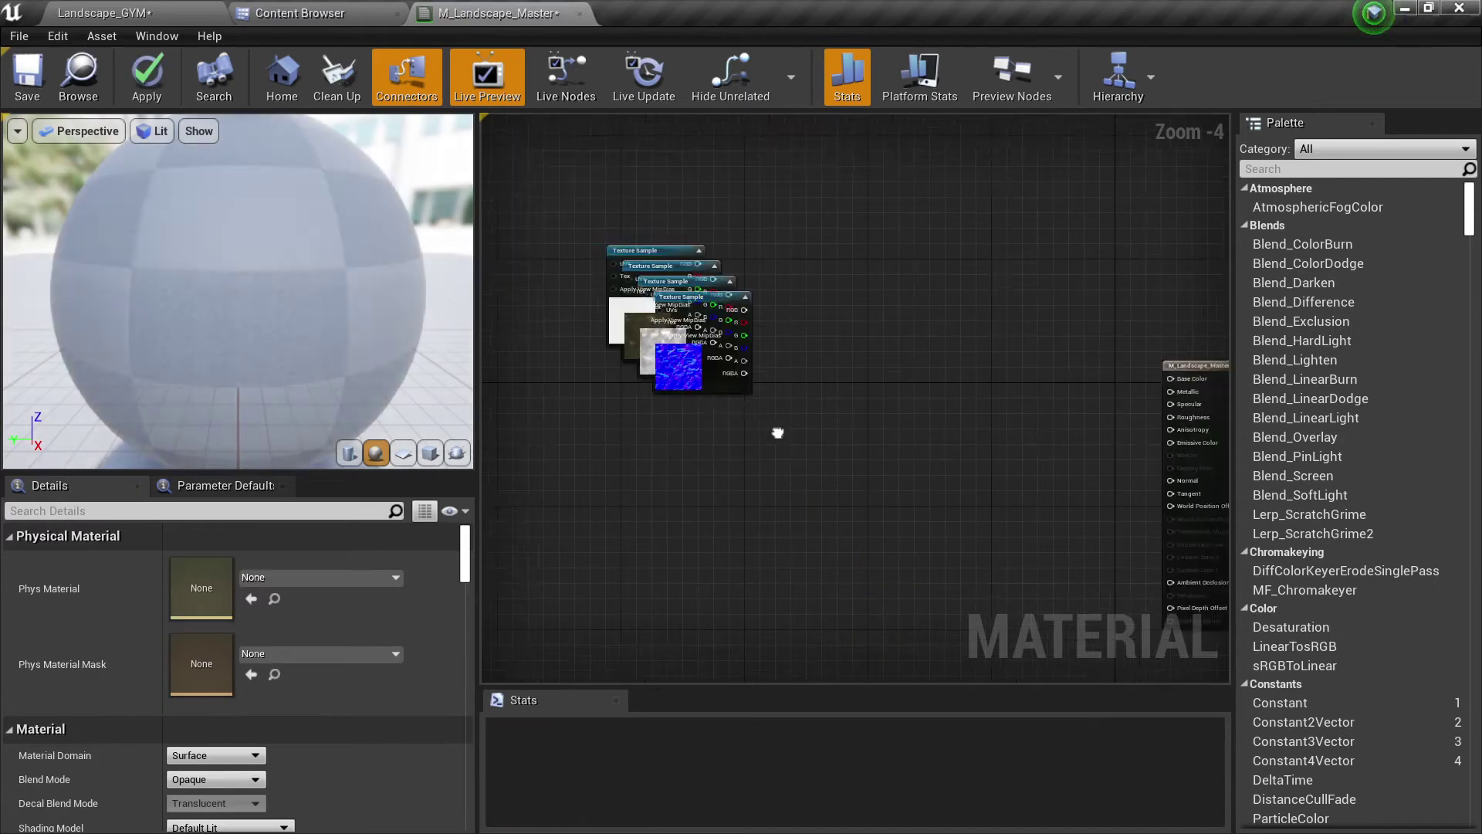
- Spread the remaining normal, roughness, albedo and displacement texture samples apart so that none overlap
scroll(644, 364, up, 4)
drag(784, 403, 732, 678)
right_drag(867, 405, 865, 432)
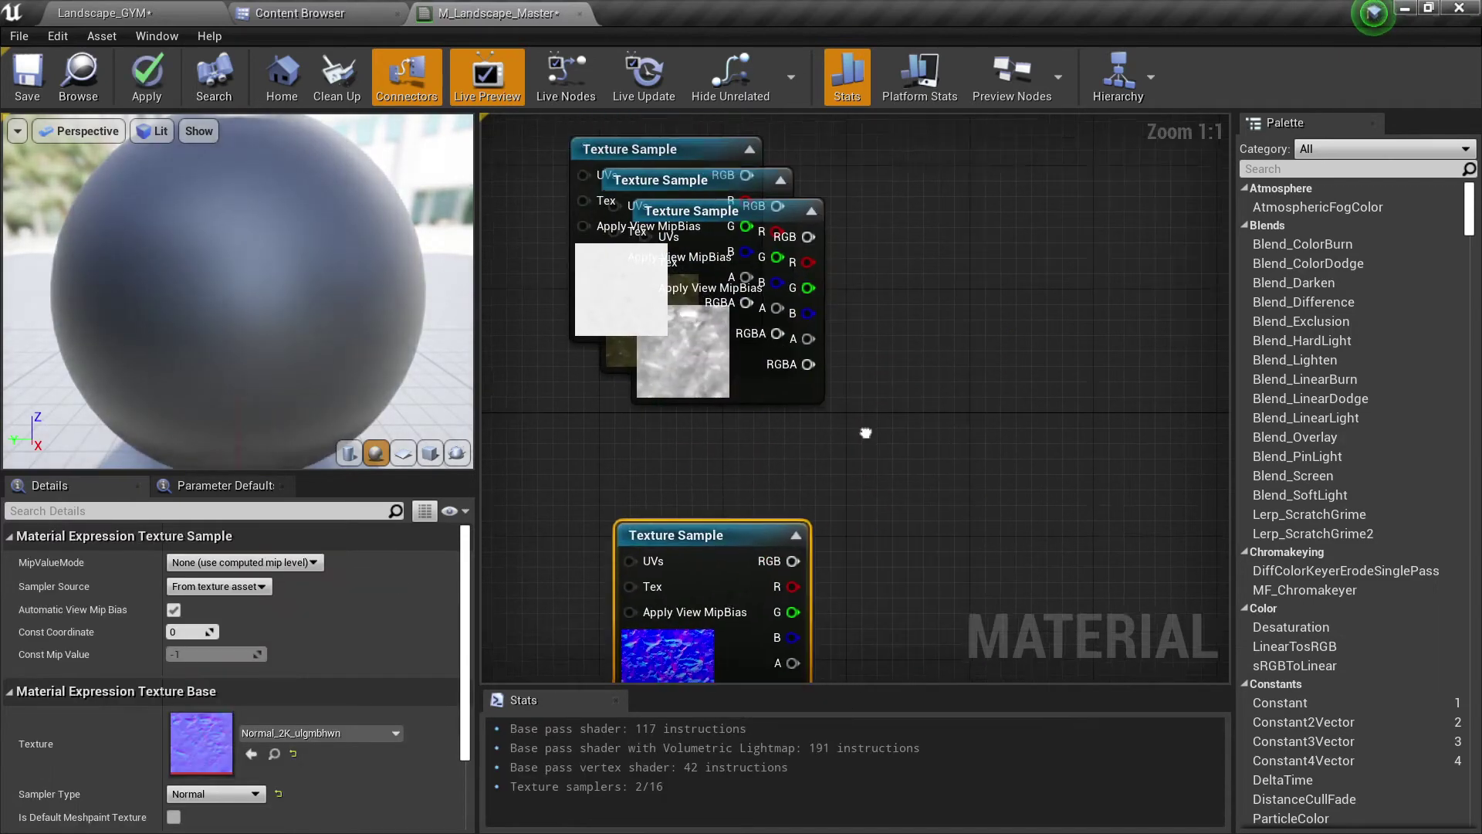
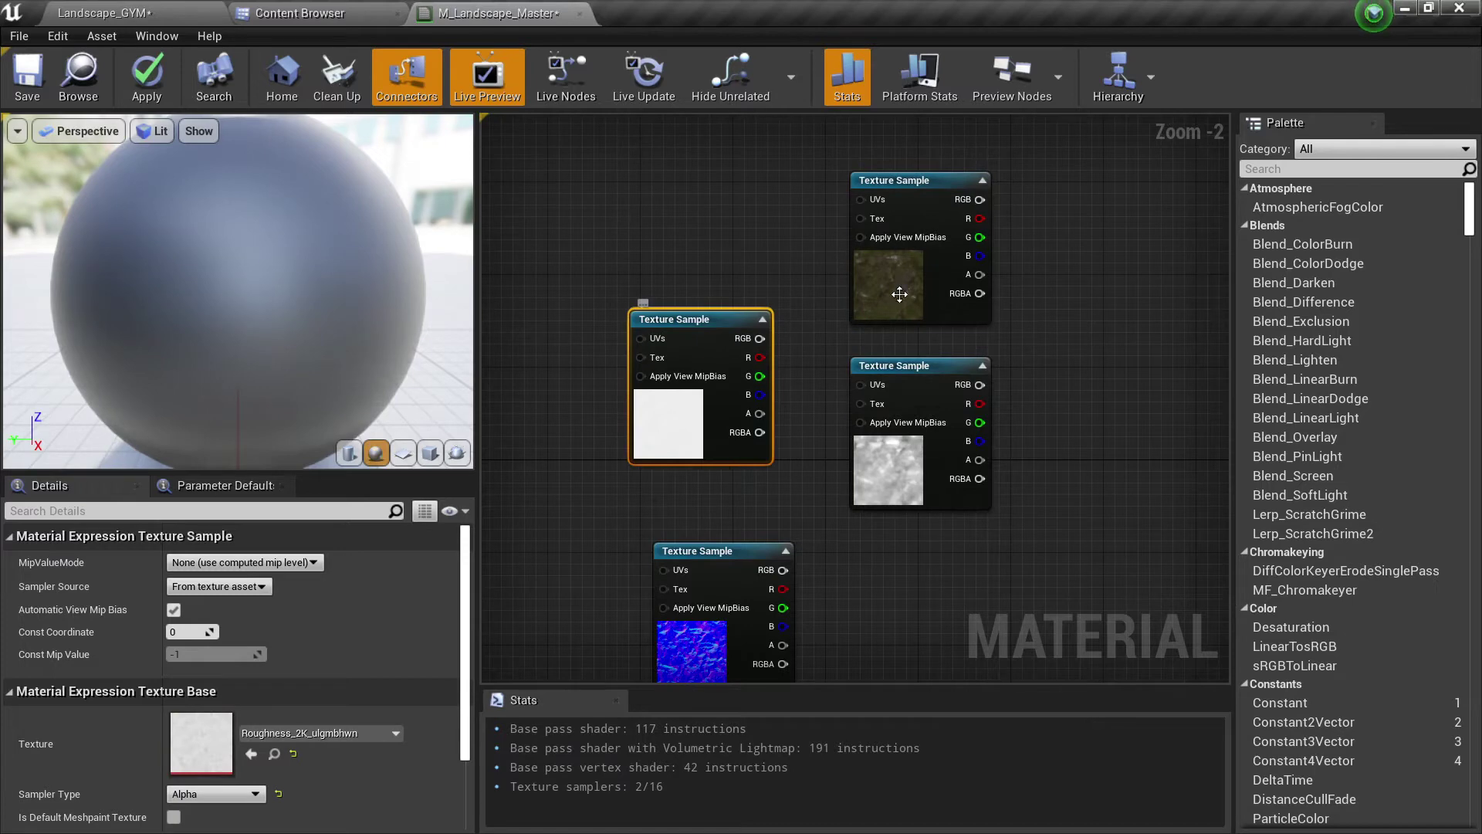
scroll(812, 262, down, 2)
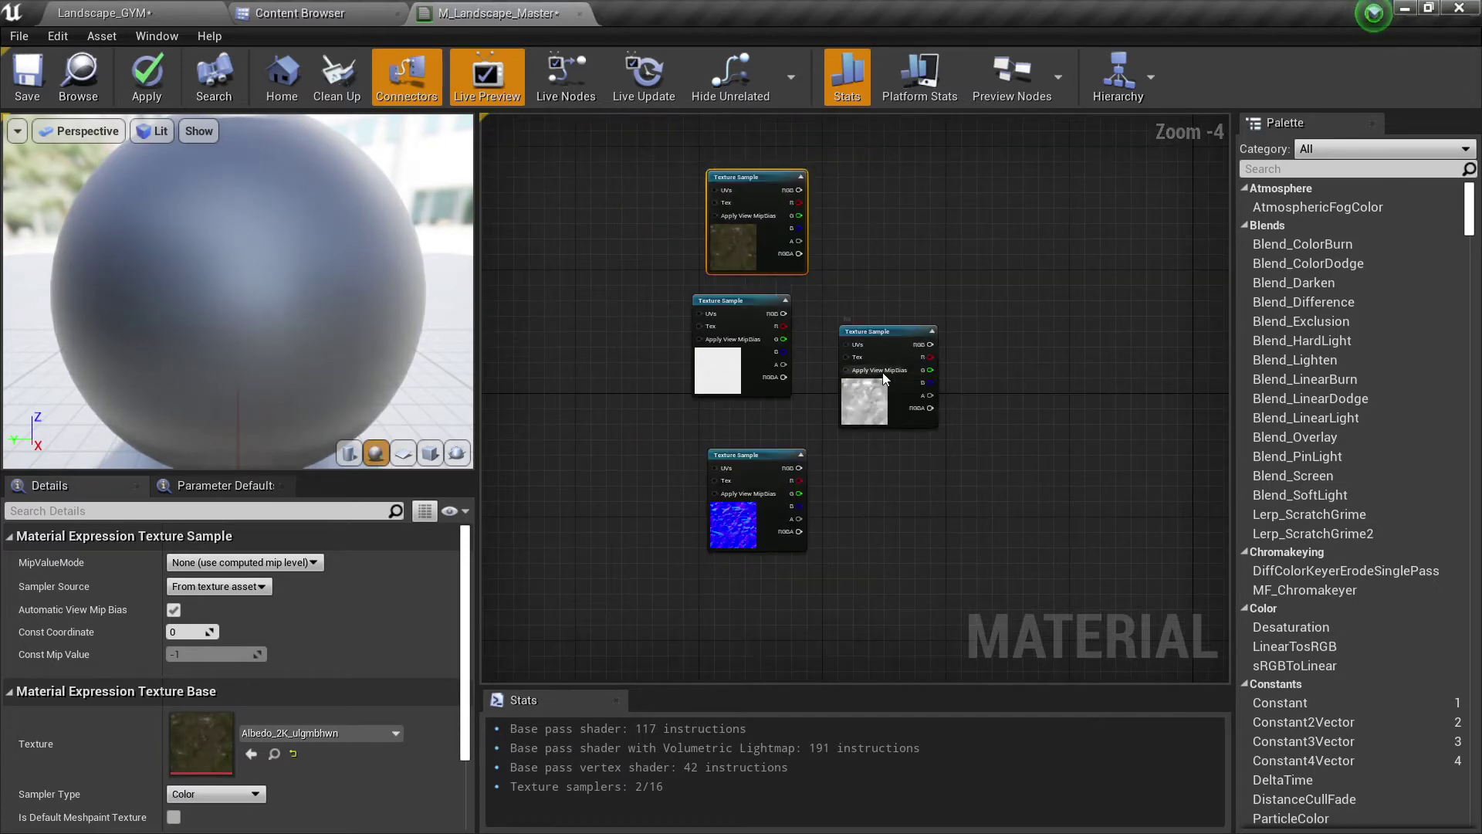
- Set the Sampler Source of all four texture samples to Shared: Wrap
drag(748, 313, 933, 522)
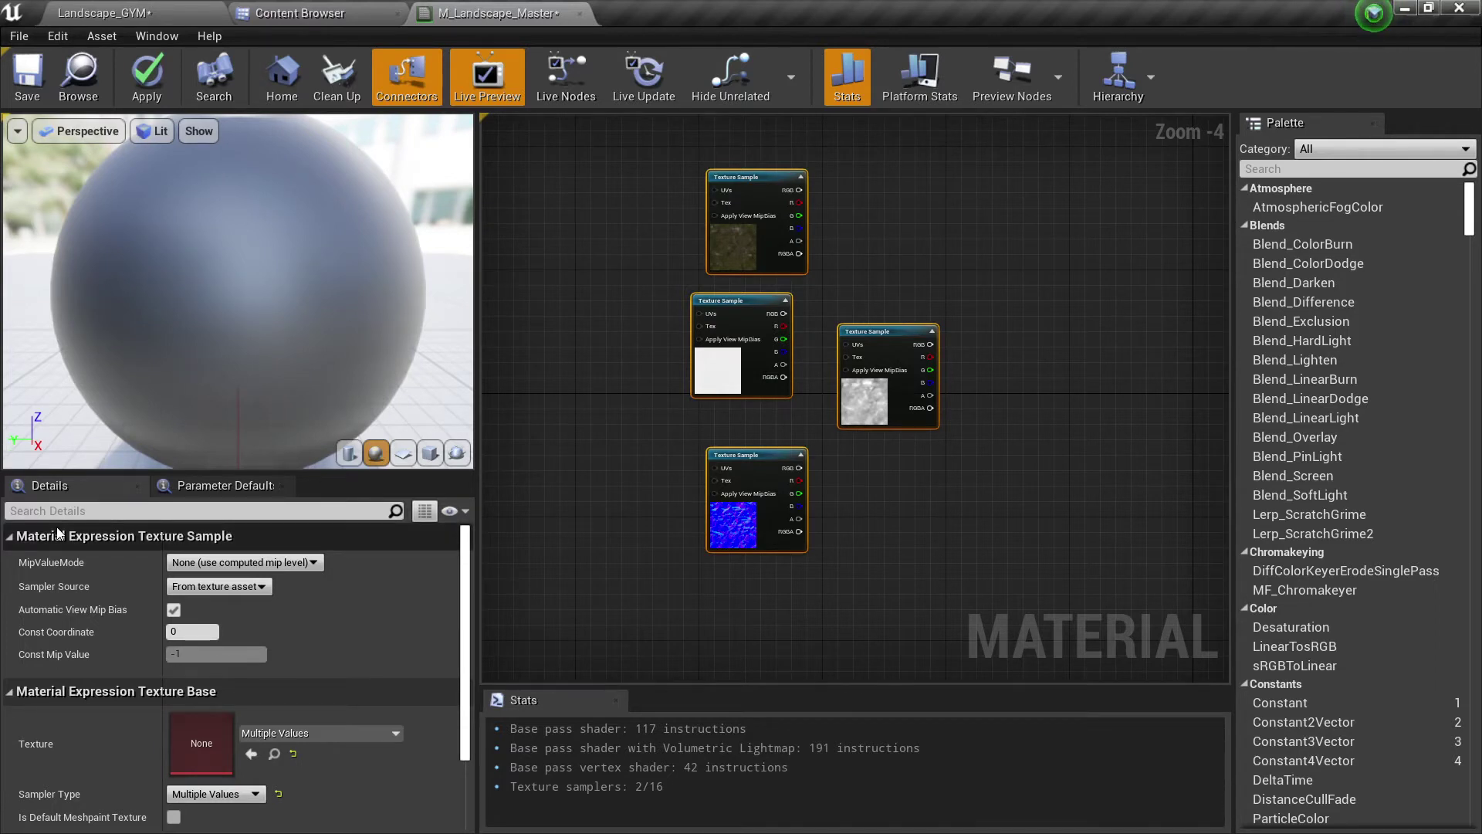
click(188, 588)
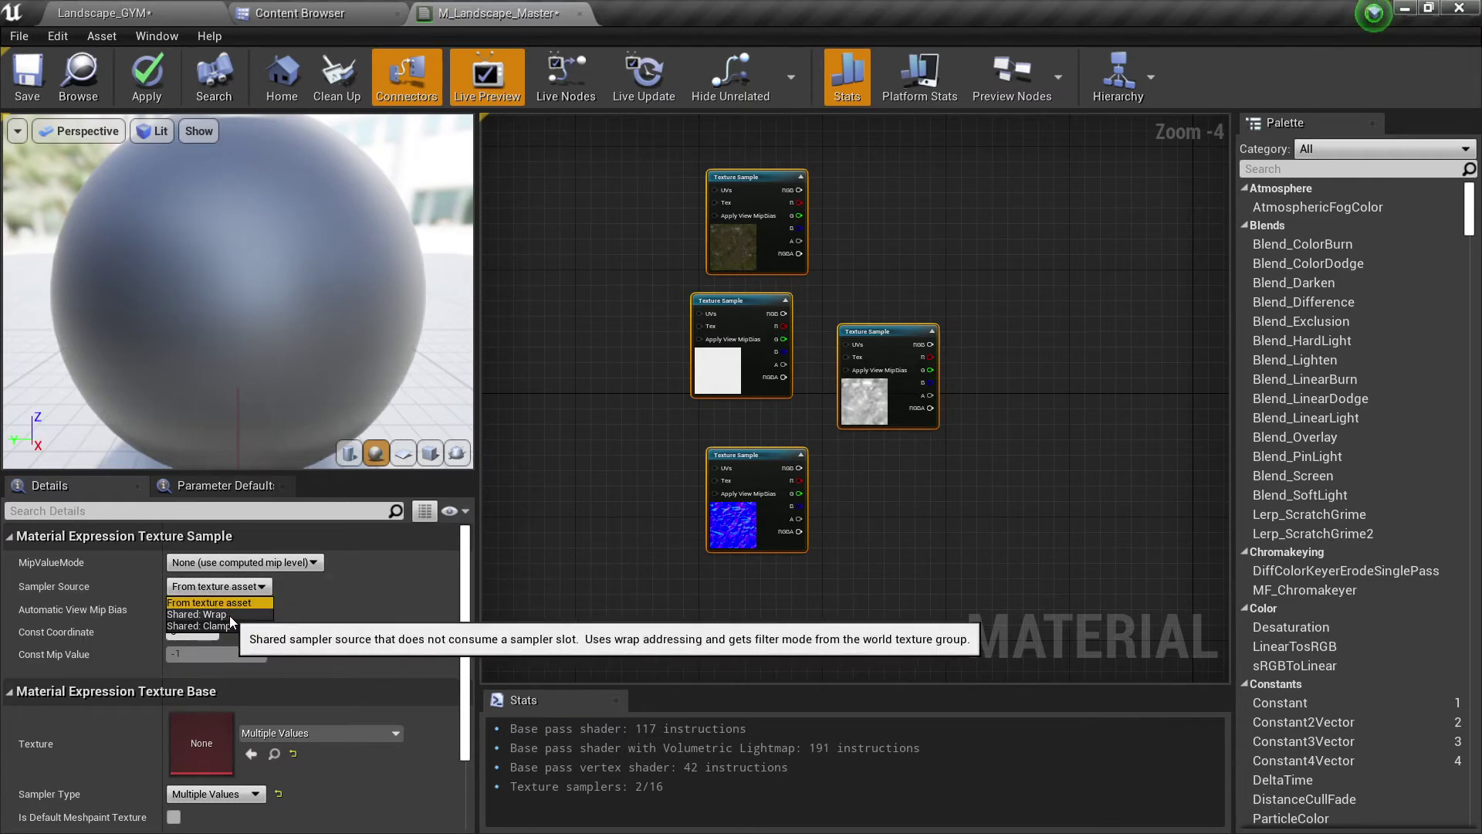
click(230, 614)
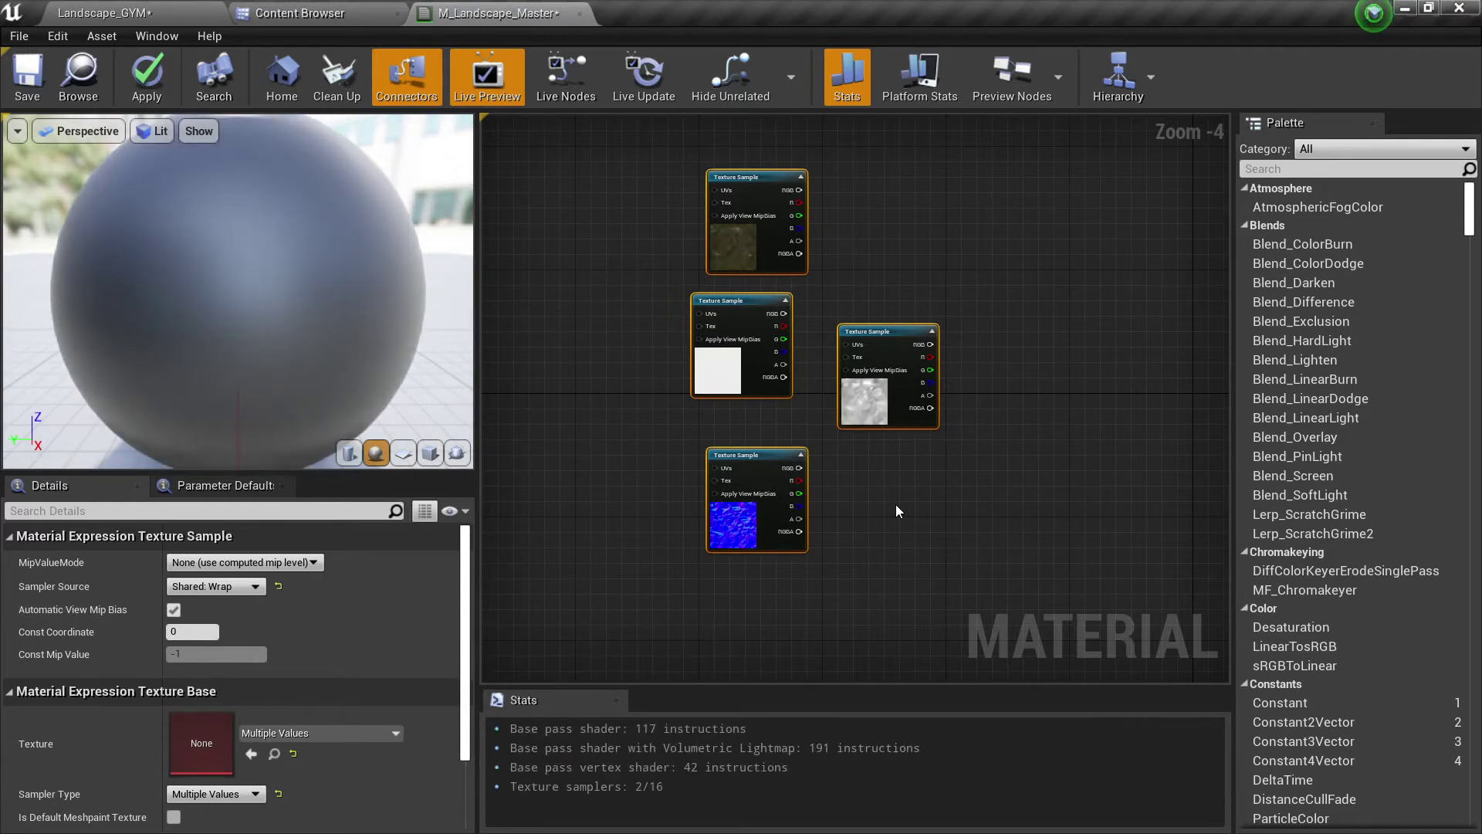
right_drag(988, 507, 778, 526)
scroll(580, 581, down, 2)
scroll(709, 456, up, 3)
right_drag(760, 377, 883, 349)
scroll(883, 349, down, 2)
right_drag(1007, 423, 838, 354)
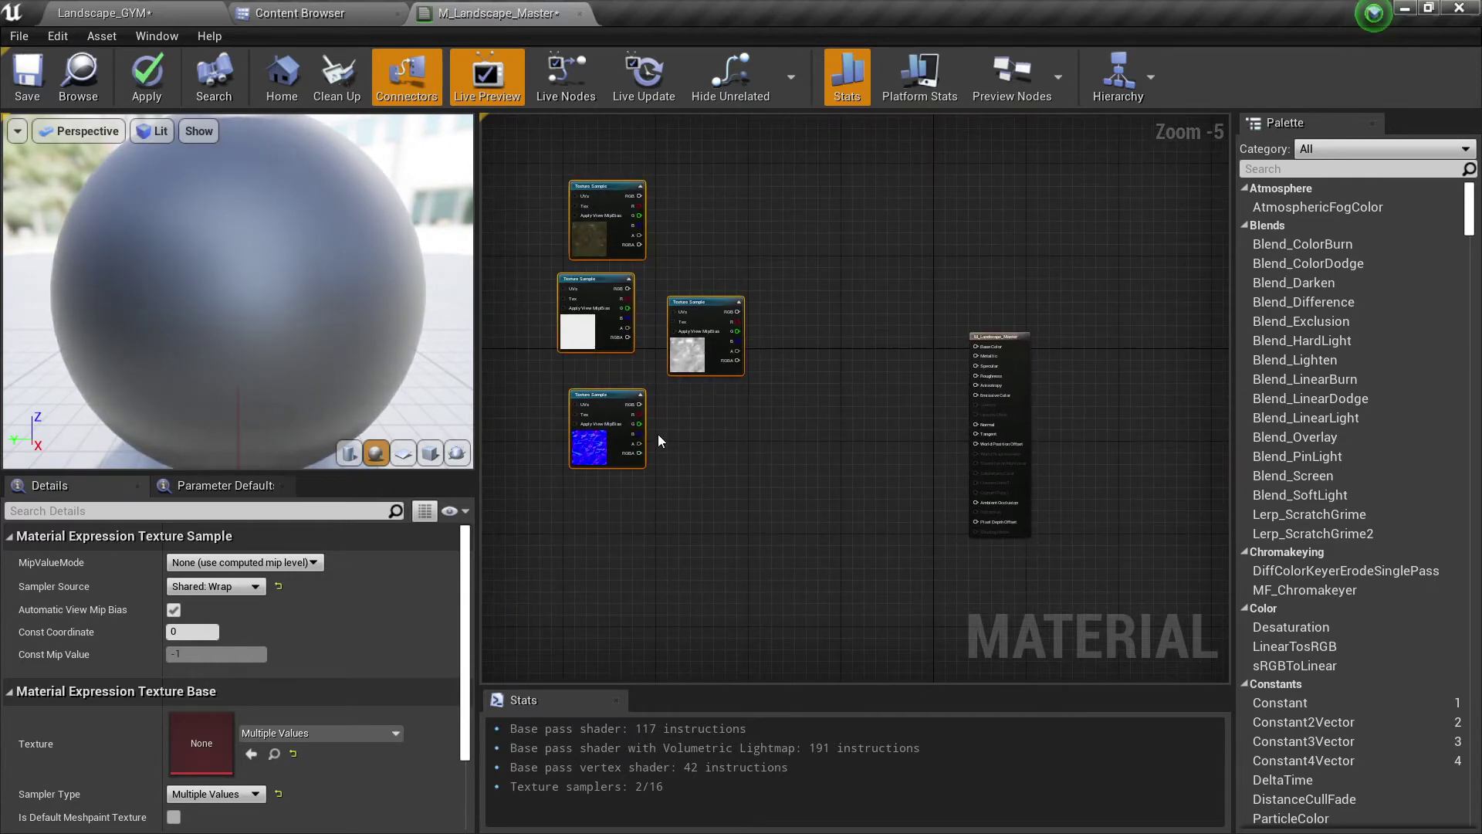
- Arrange the texture samples in one column ordered albedo, displacement, roughness and normal, away from the result node
right_drag(699, 446, 860, 492)
drag(678, 272, 851, 477)
drag(842, 419, 668, 511)
click(807, 407)
drag(595, 393, 584, 352)
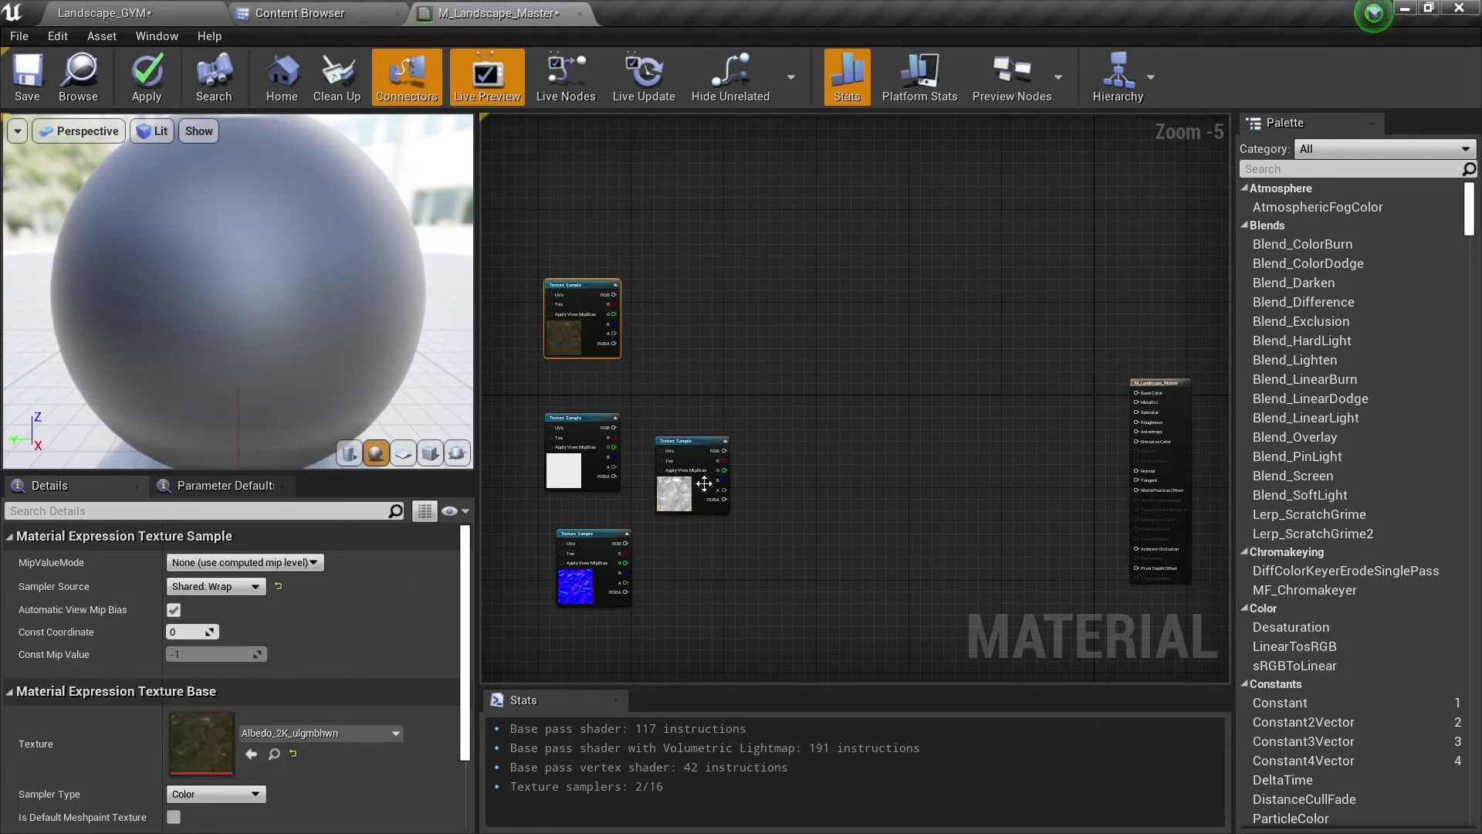
drag(695, 478, 689, 426)
drag(605, 343, 600, 274)
click(593, 331)
drag(706, 404, 608, 346)
drag(570, 466, 576, 489)
drag(592, 605, 579, 610)
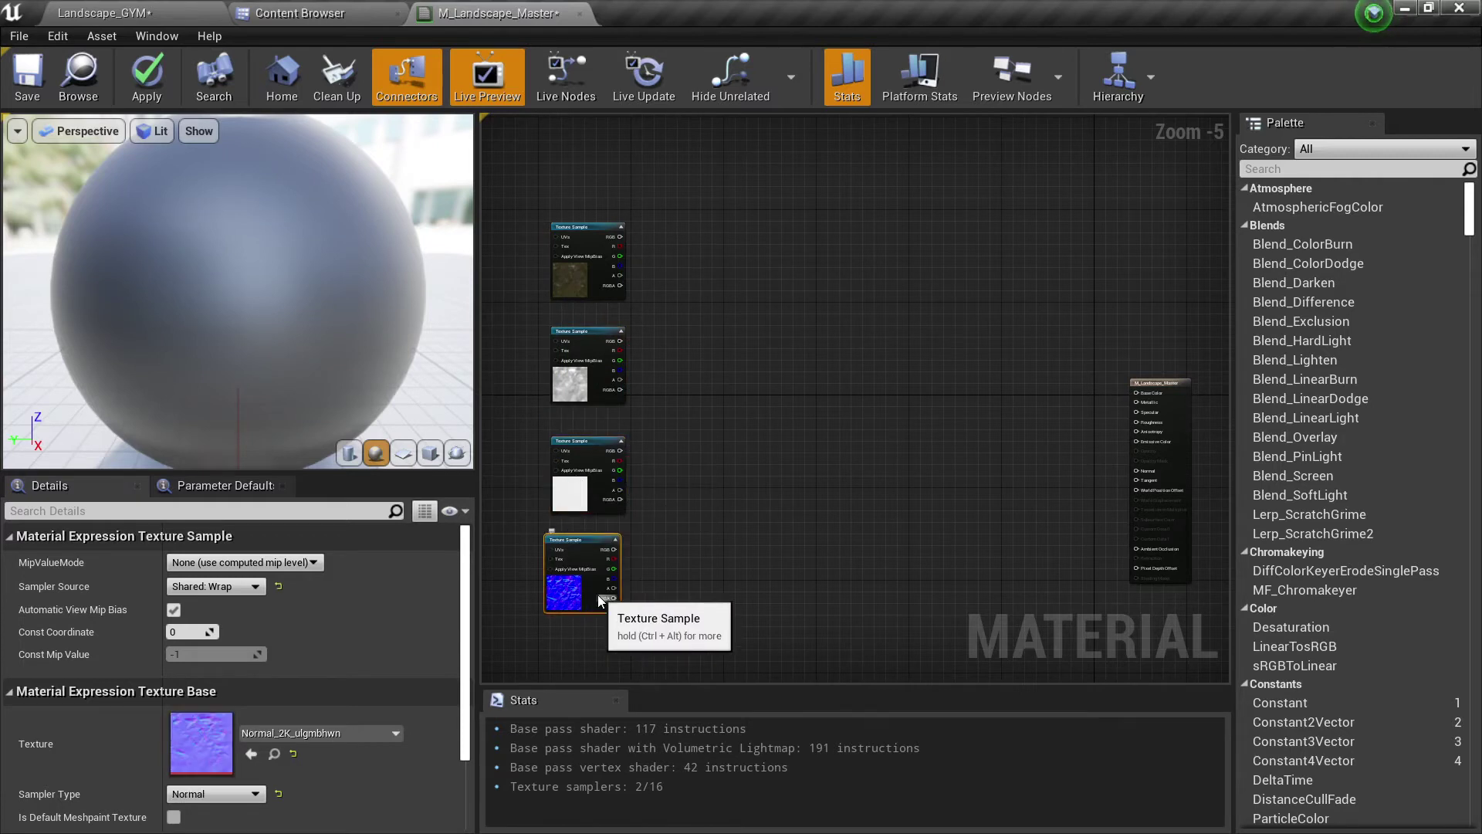
mouse_move(746, 490)
right_down()
mouse_move(881, 469)
mouse_move(759, 481)
right_up()
scroll(759, 480, down, 1)
scroll(635, 564, up, 3)
drag(649, 553, 660, 551)
scroll(648, 544, down, 2)
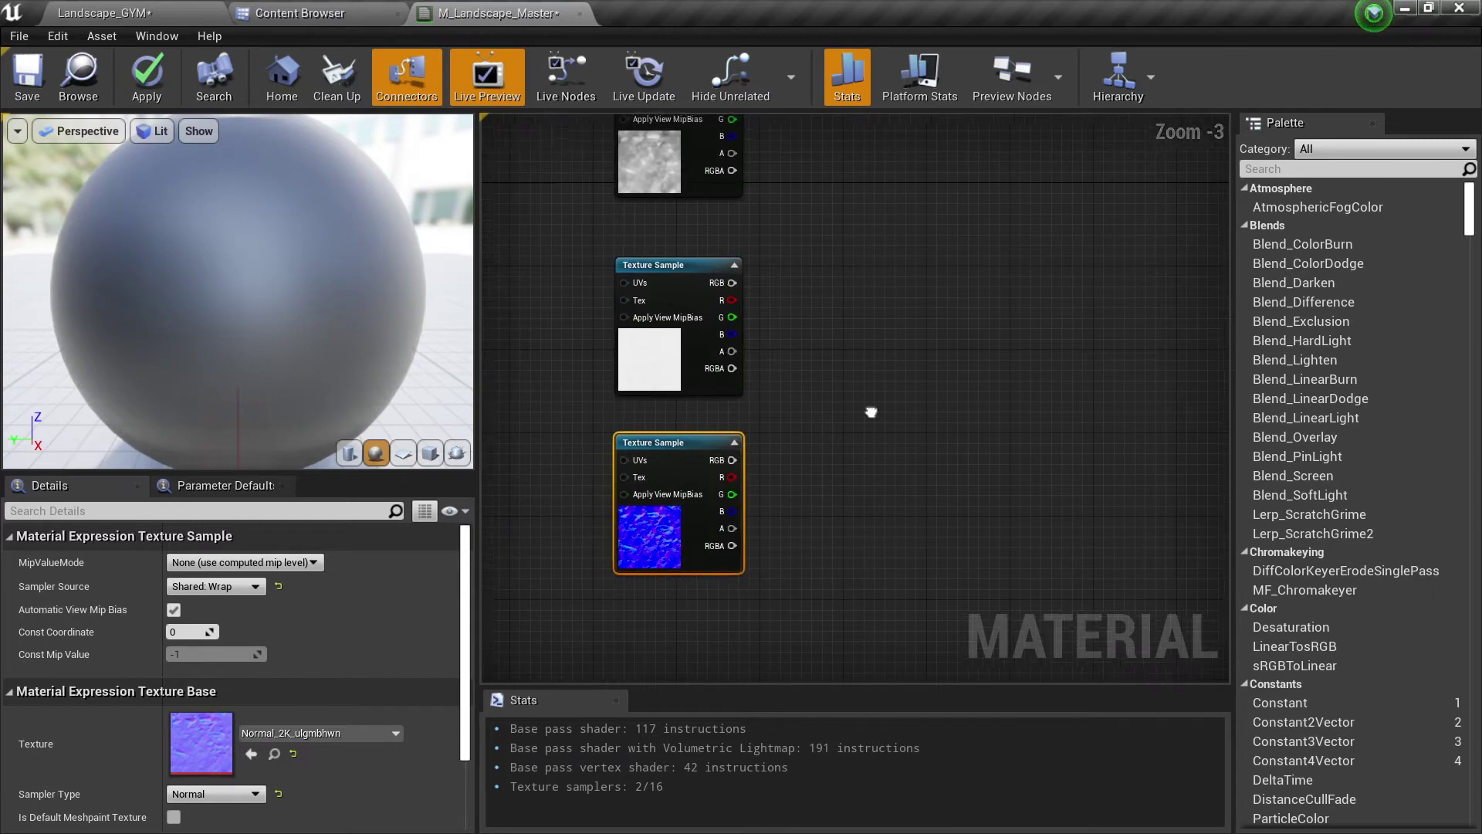
- Add a LandscapeLayerBlend node and place it between the texture samples and the result node
right_drag(629, 536, 683, 521)
right_click(731, 477)
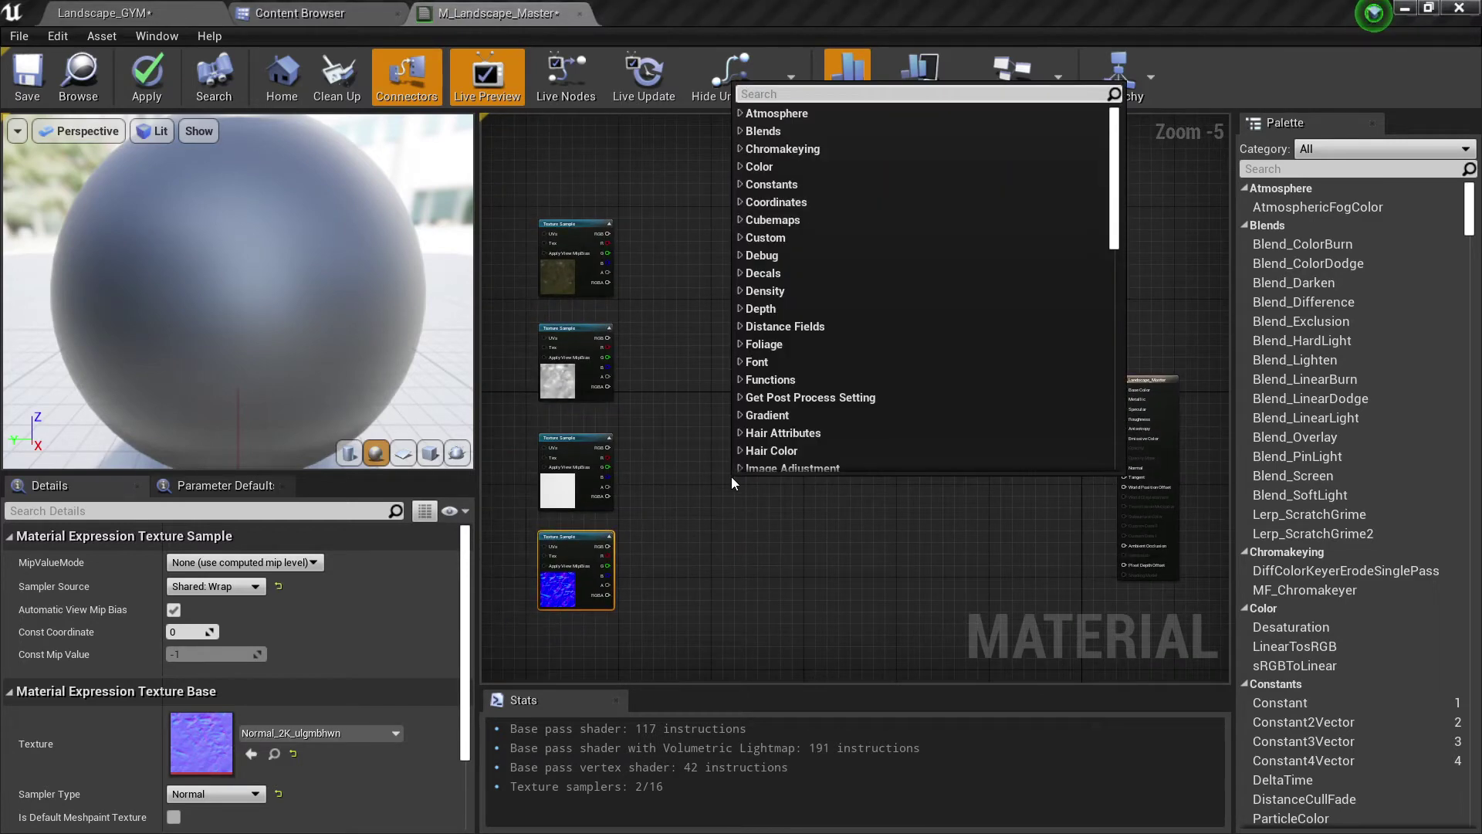
click(785, 437)
right_click(790, 438)
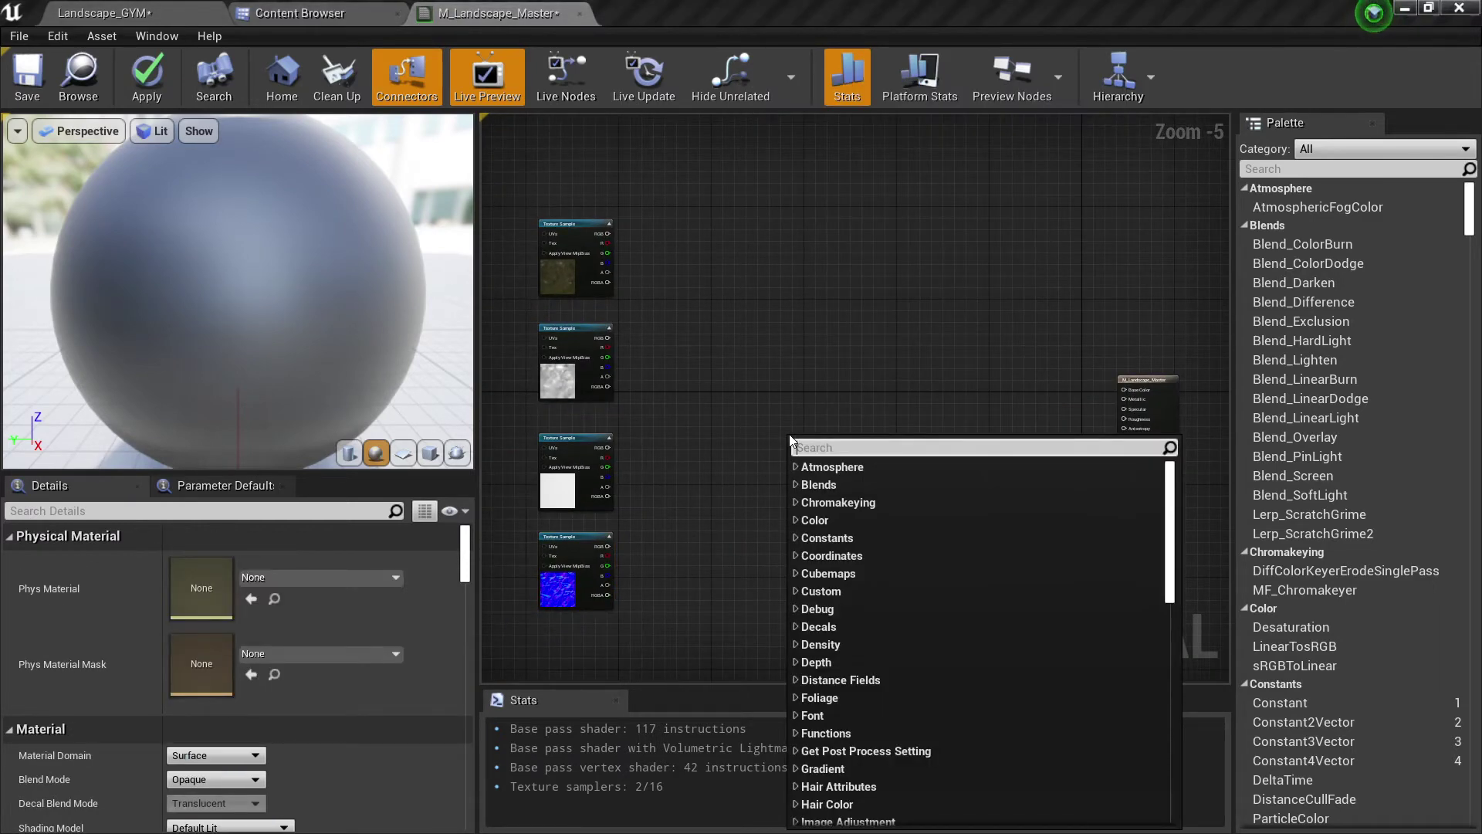
text(landscape)
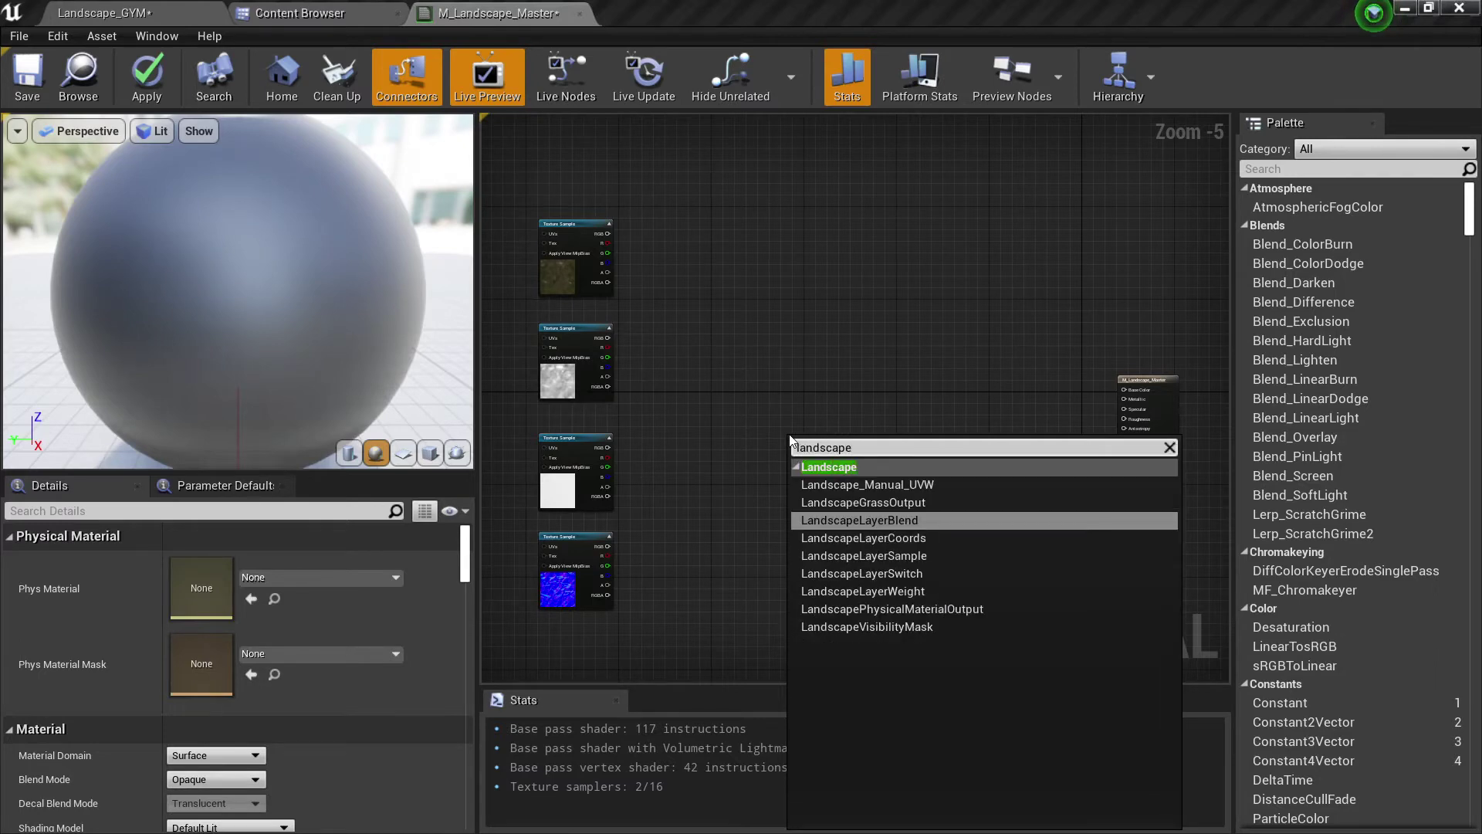
click(872, 520)
scroll(819, 432, up, 5)
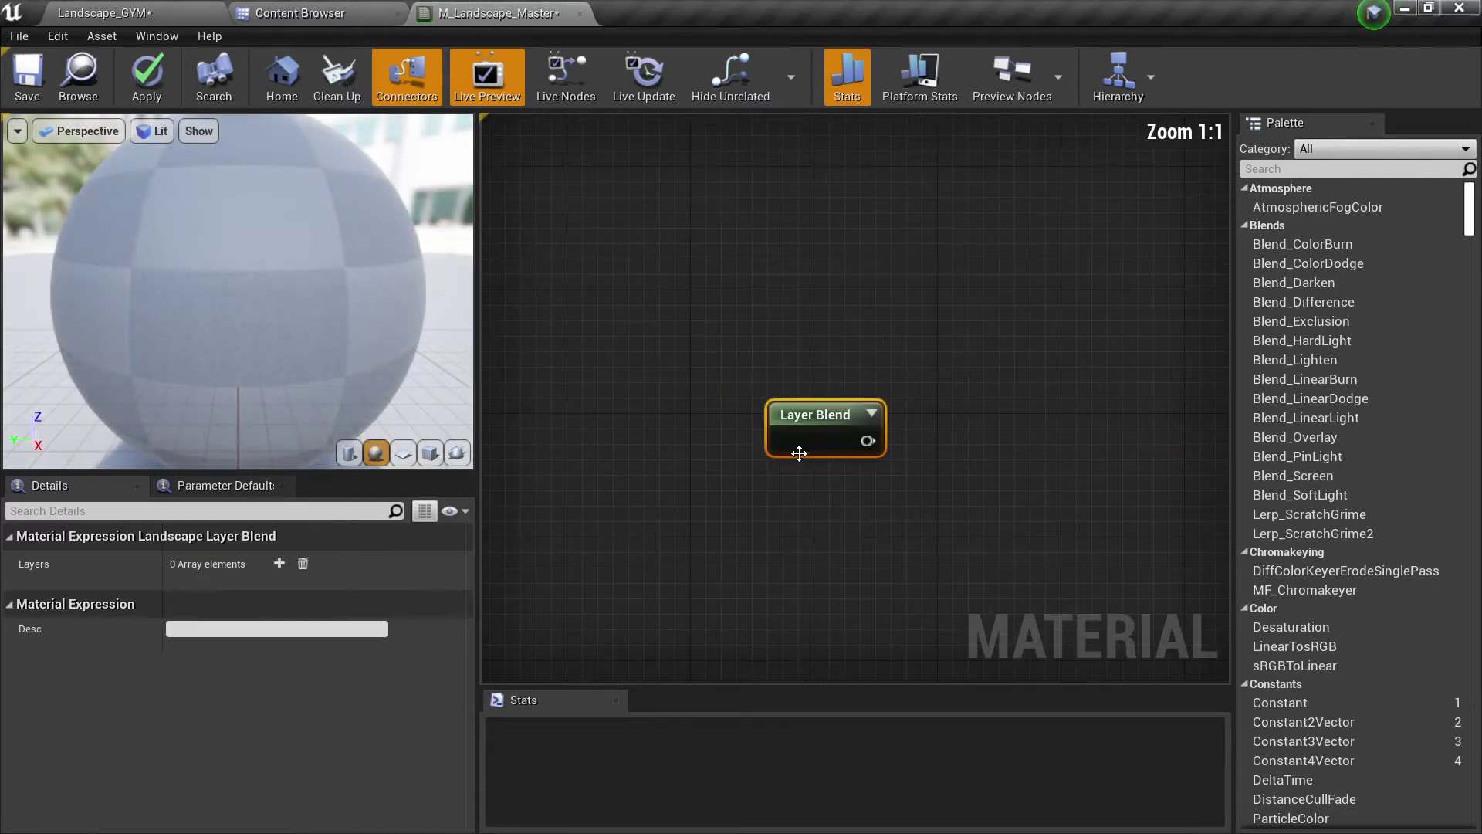
drag(827, 431, 807, 220)
right_drag(731, 252, 809, 405)
scroll(858, 395, down, 4)
drag(858, 393, 905, 383)
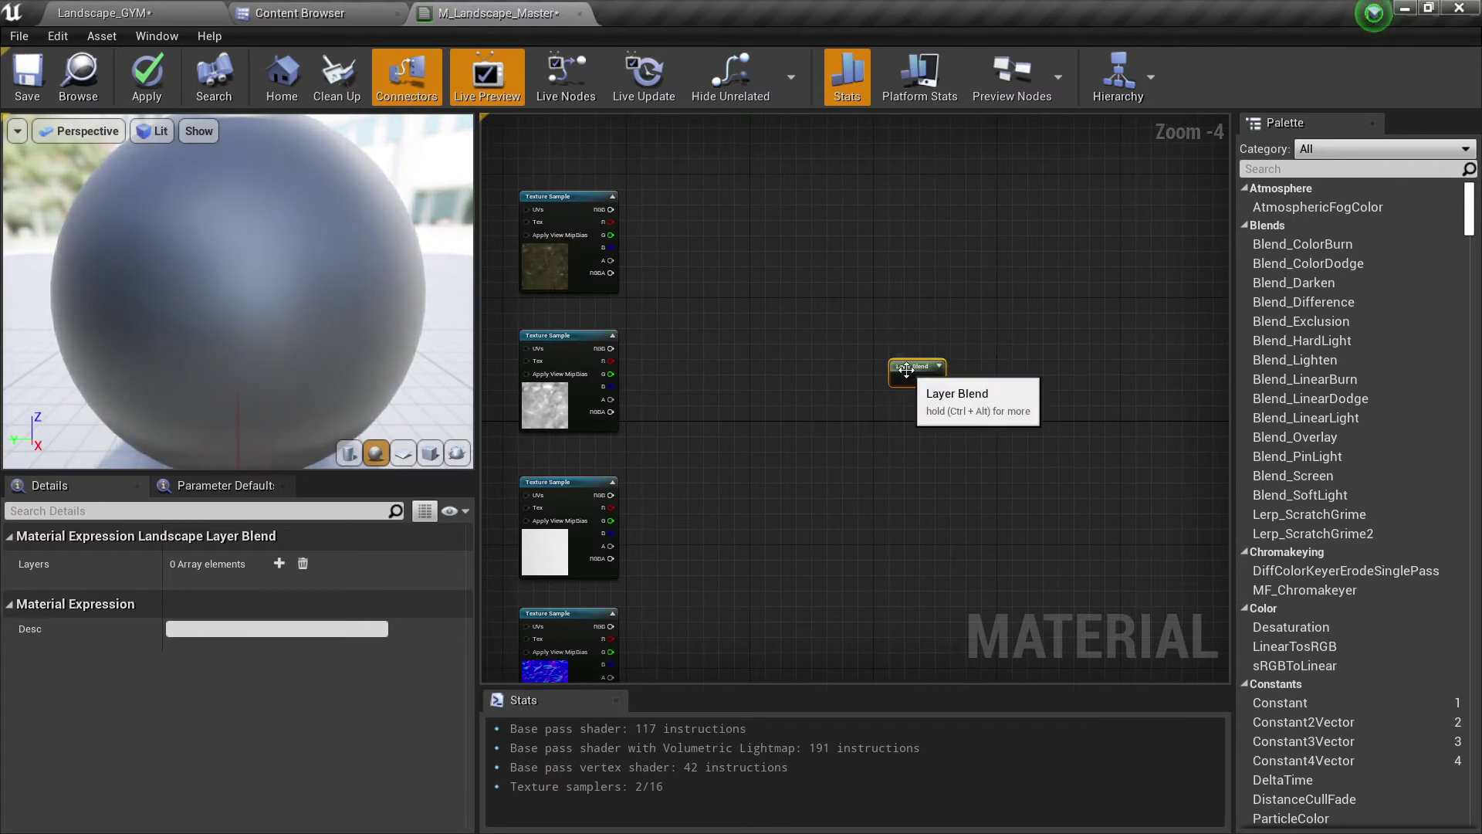
scroll(905, 370, up, 4)
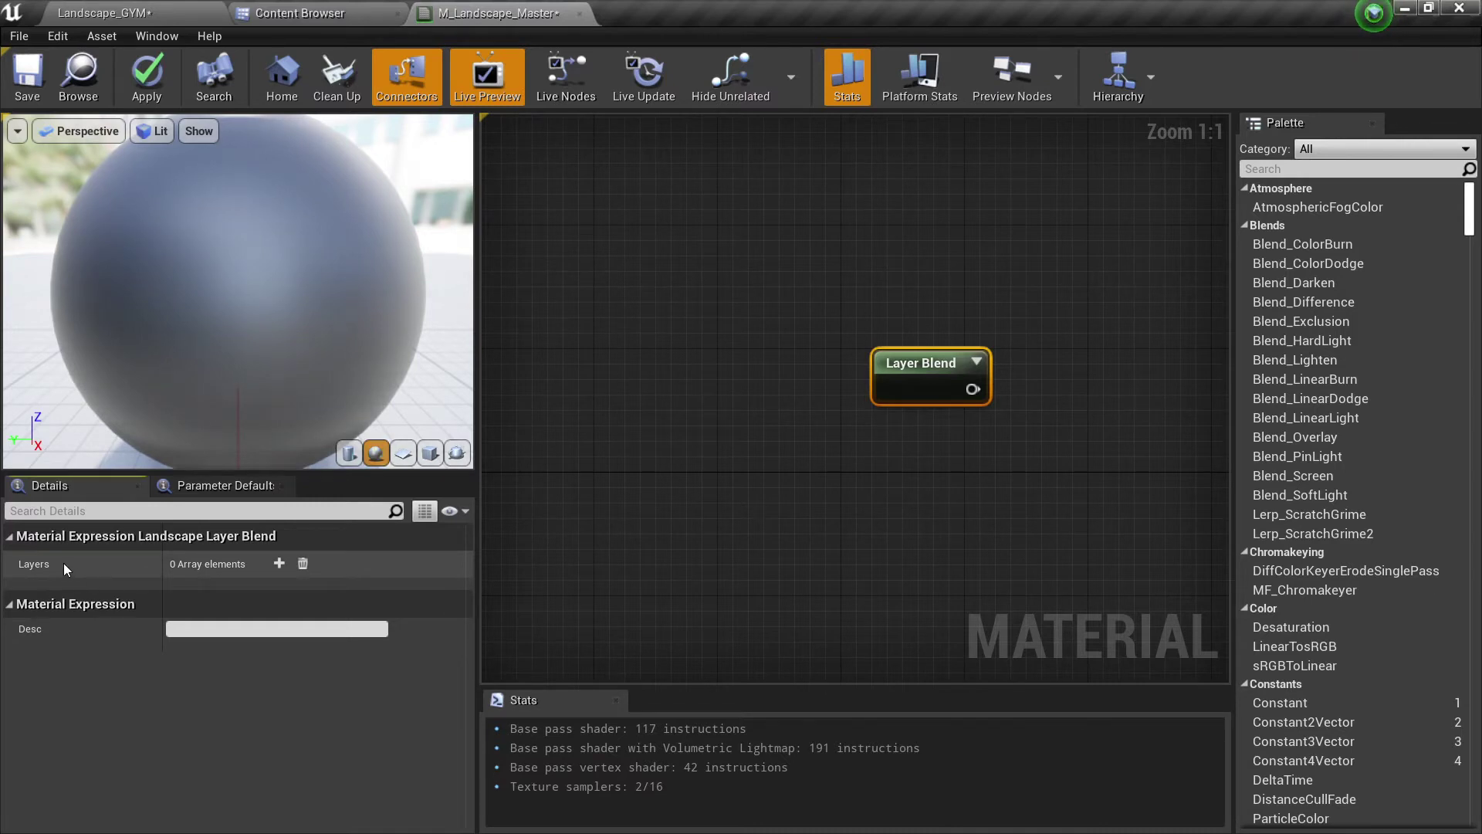
- Check the landscape's paint target layers in the Landscape_GYM level, and return to the Layer Blend node in M_Landscape_Master
click(104, 14)
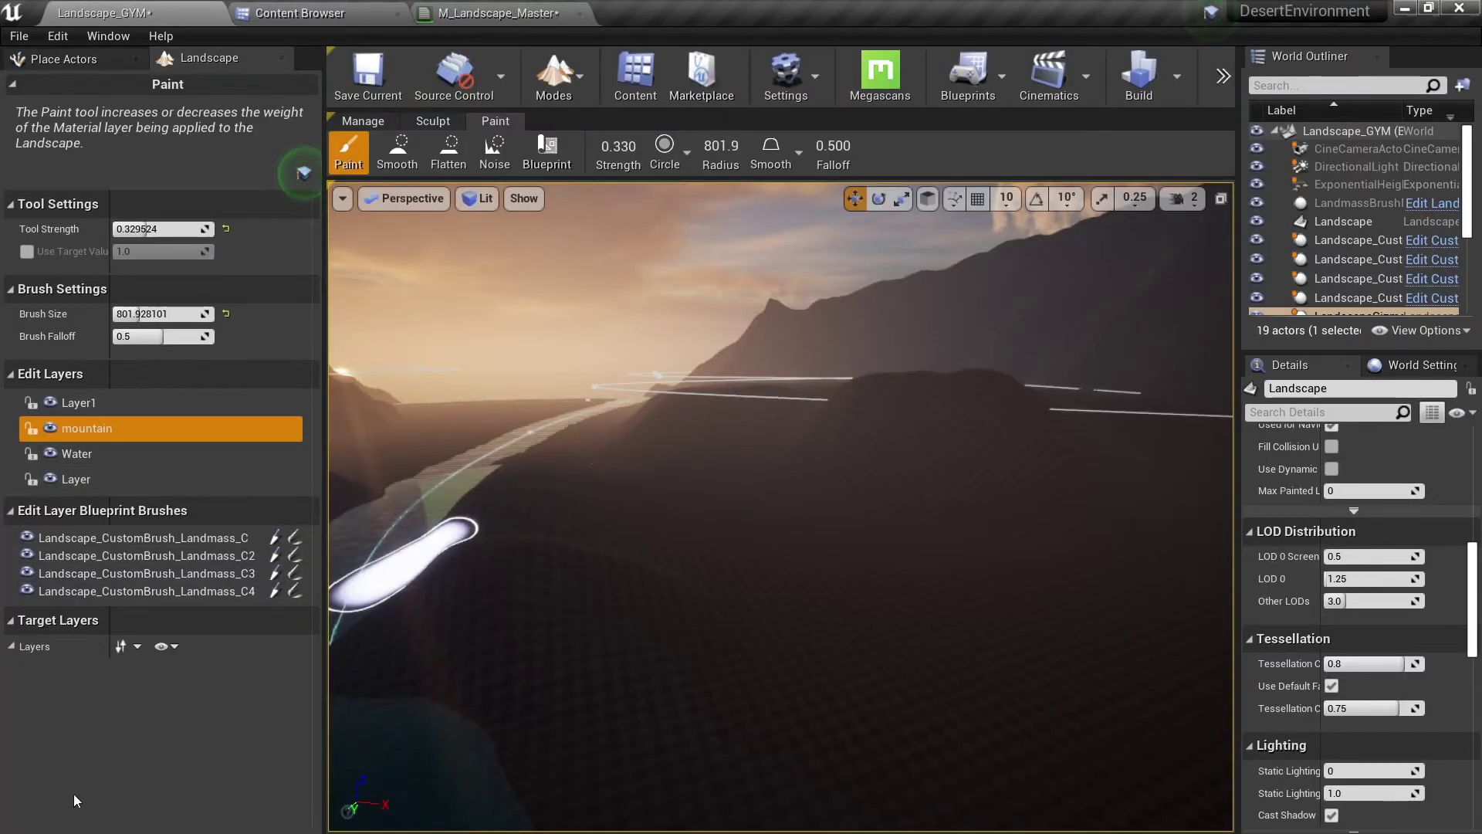
click(473, 9)
right_drag(764, 369, 524, 390)
scroll(524, 390, up, 1)
mouse_move(671, 391)
mouse_down()
mouse_move(671, 409)
mouse_move(655, 378)
mouse_up()
right_drag(640, 278, 849, 327)
scroll(922, 390, down, 3)
scroll(920, 386, up, 3)
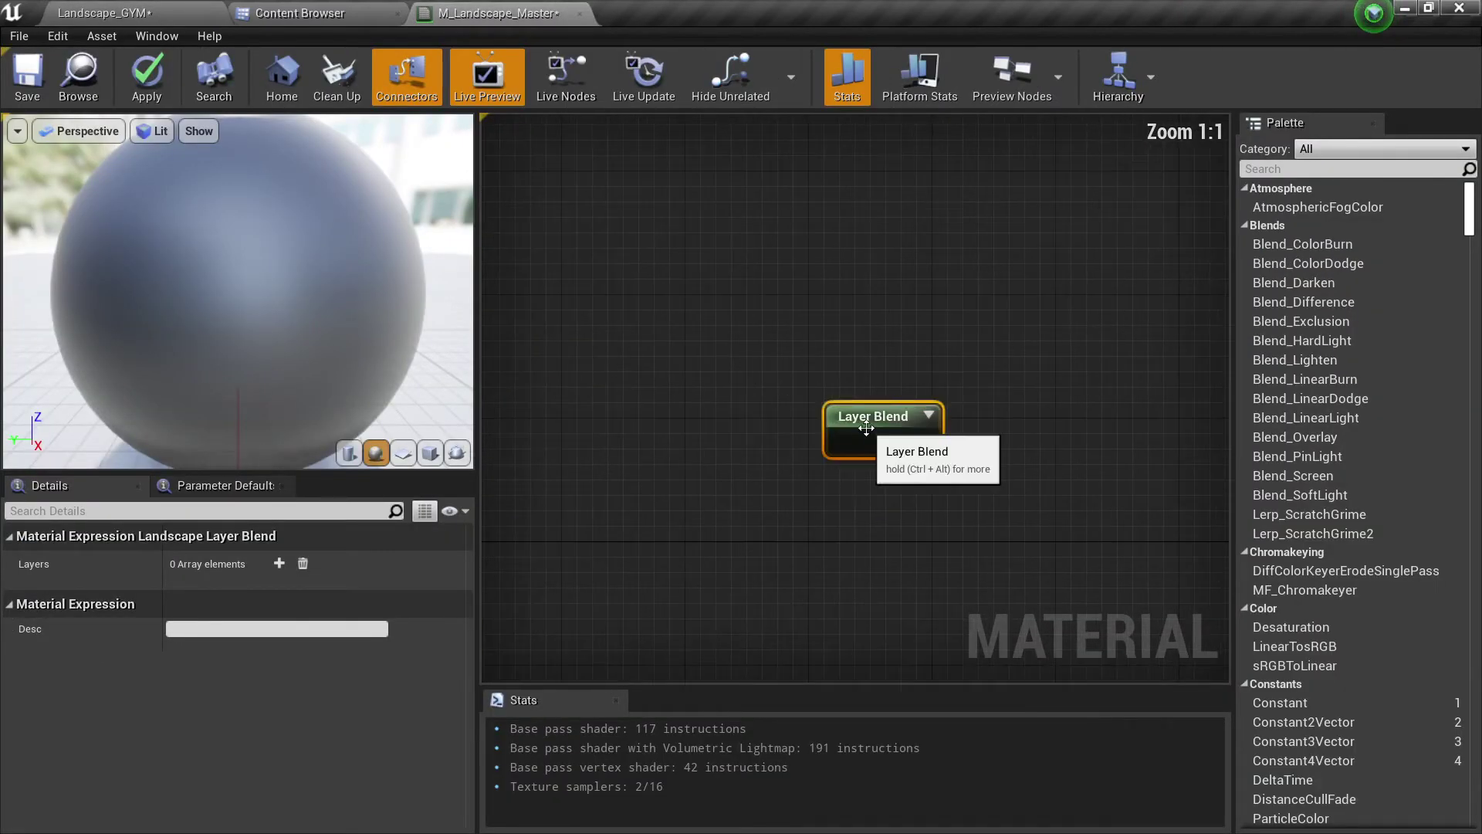
- Add one layer to the Layer Blend node and name it grass01
click(279, 564)
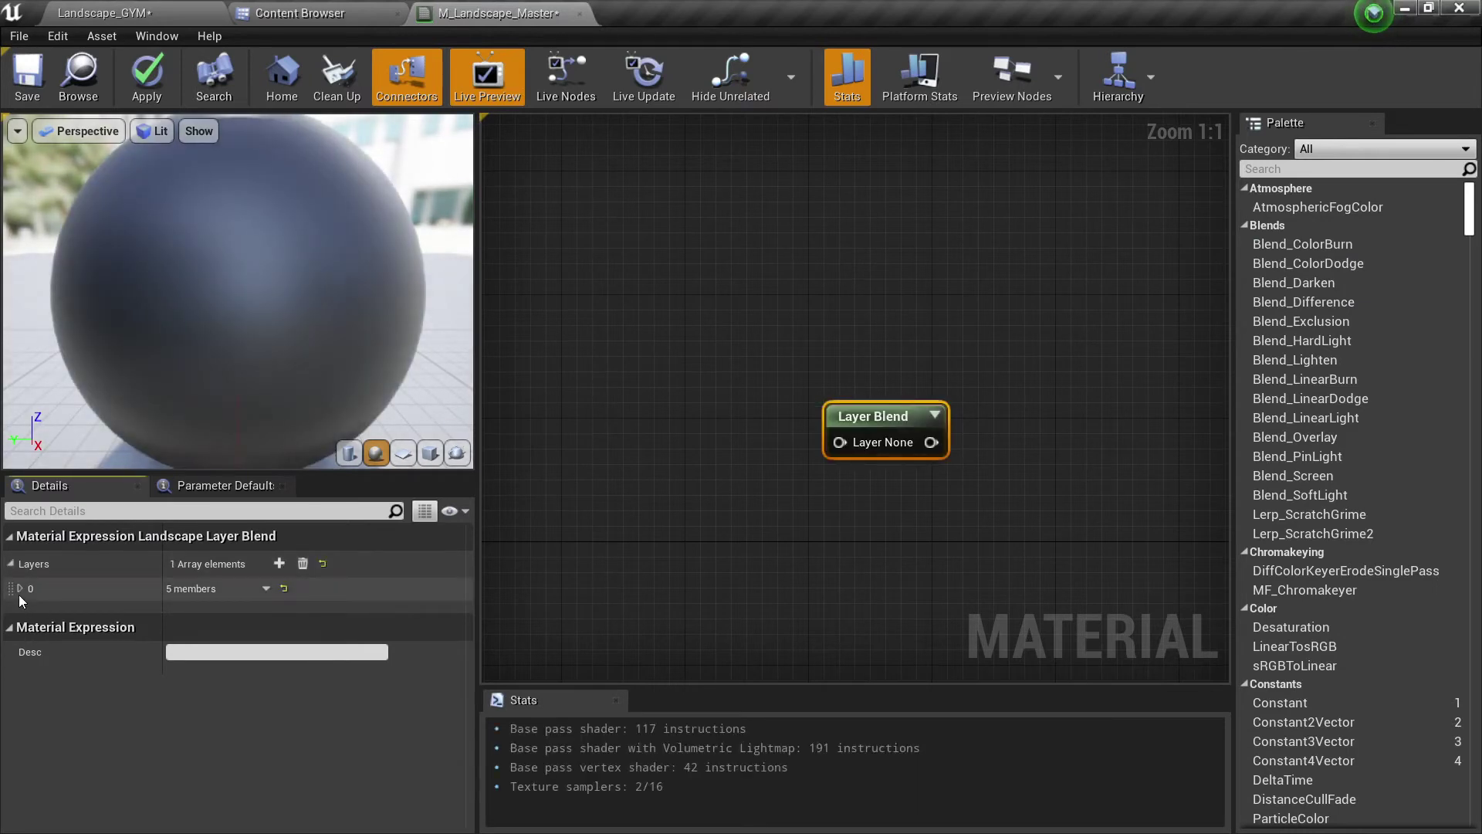
click(20, 588)
drag(220, 612, 107, 610)
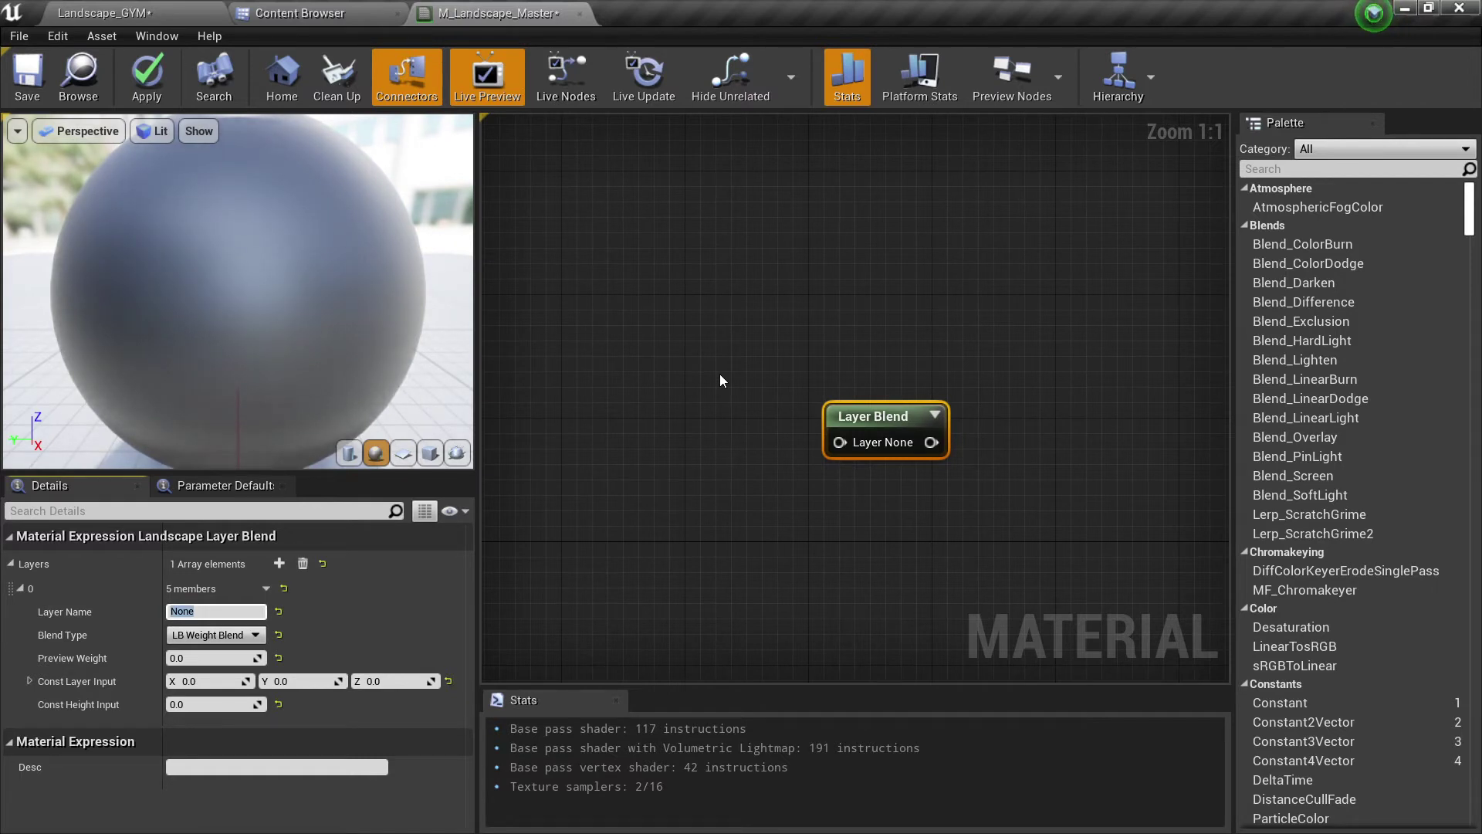
text(grass01)
key(Return)
scroll(673, 363, down, 5)
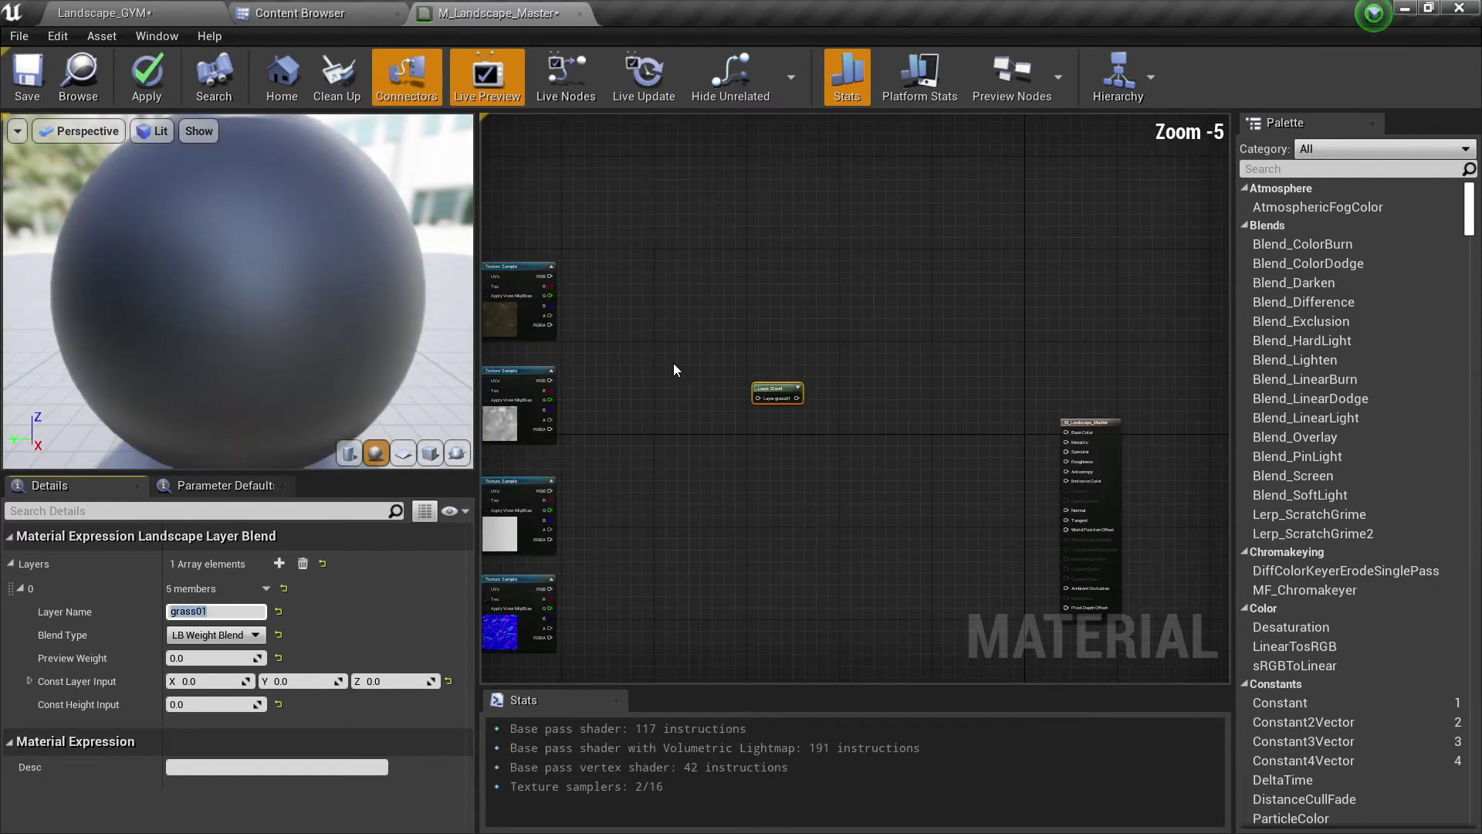
- Move the albedo texture sample nearer the Layer Blend node and connect its RGB output to the grass01 layer
right_drag(579, 343, 693, 345)
scroll(693, 341, up, 4)
drag(616, 331, 879, 485)
right_drag(887, 476, 715, 417)
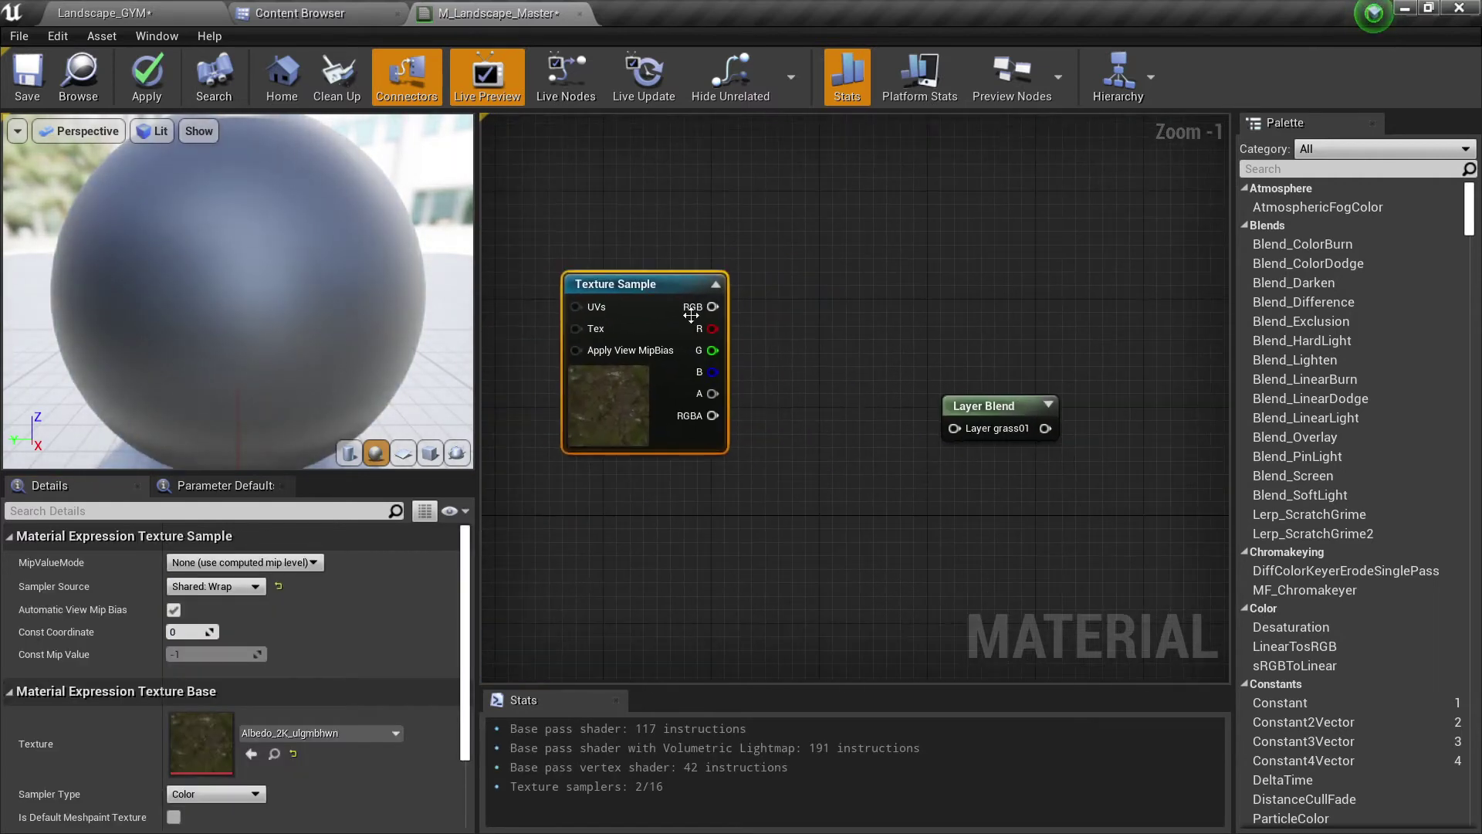
drag(712, 307, 953, 427)
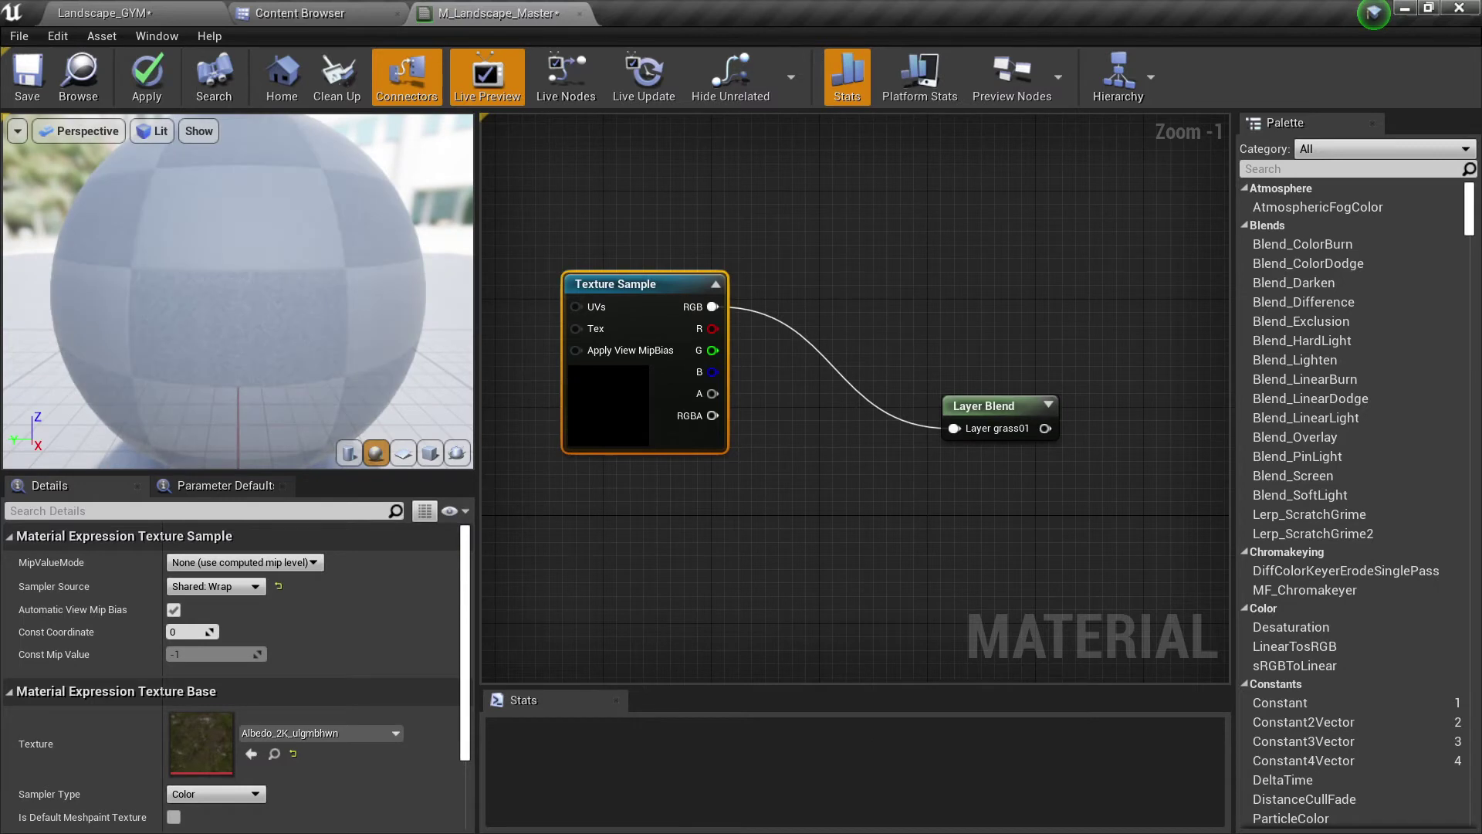
- Connect the Layer Blend output to the Base Color input of M_Landscape_Master
right_drag(957, 429, 647, 444)
drag(673, 430, 673, 378)
scroll(772, 370, down, 3)
scroll(773, 371, up, 1)
right_drag(775, 370, 683, 374)
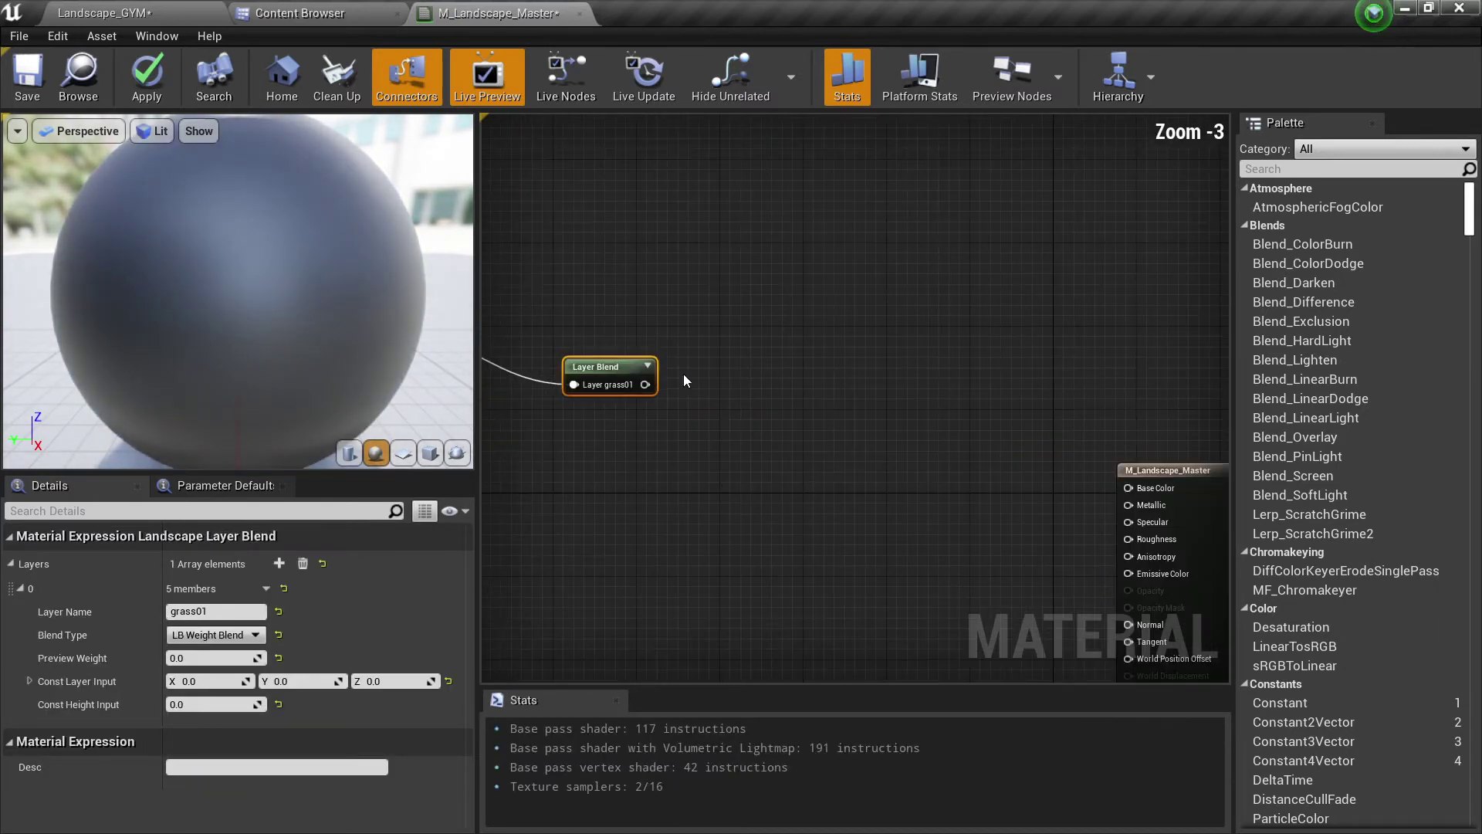
drag(645, 385, 1128, 489)
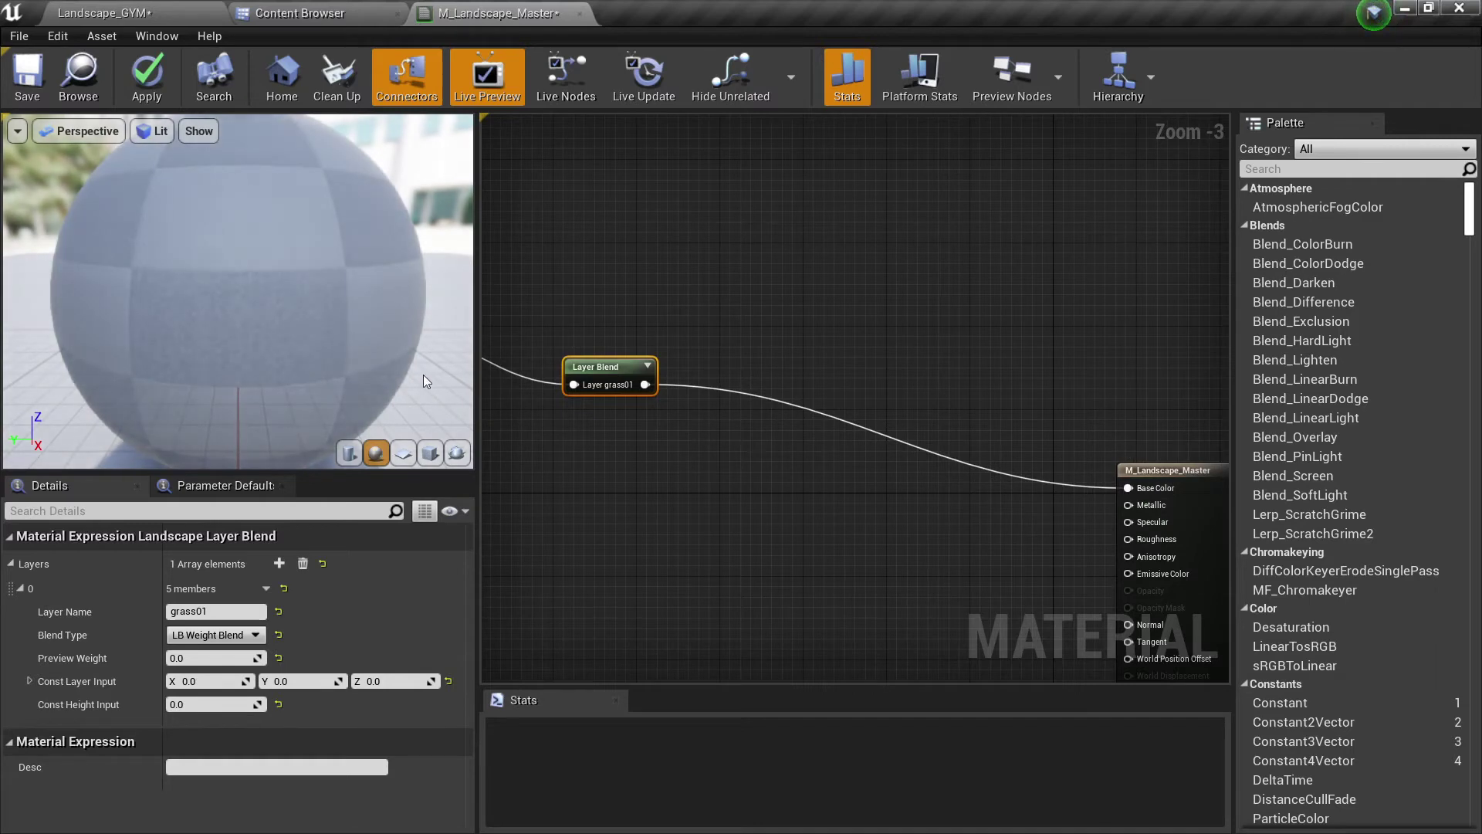
- Inspect the material on the preview sphere from farther away and from another angle
scroll(309, 340, down, 5)
right_drag(502, 433, 1117, 412)
drag(347, 309, 421, 301)
drag(743, 432, 744, 465)
click(582, 308)
- Add a TextureCoordinate node in the free space beside the albedo texture sample
right_drag(767, 300, 552, 357)
right_drag(974, 399, 1217, 408)
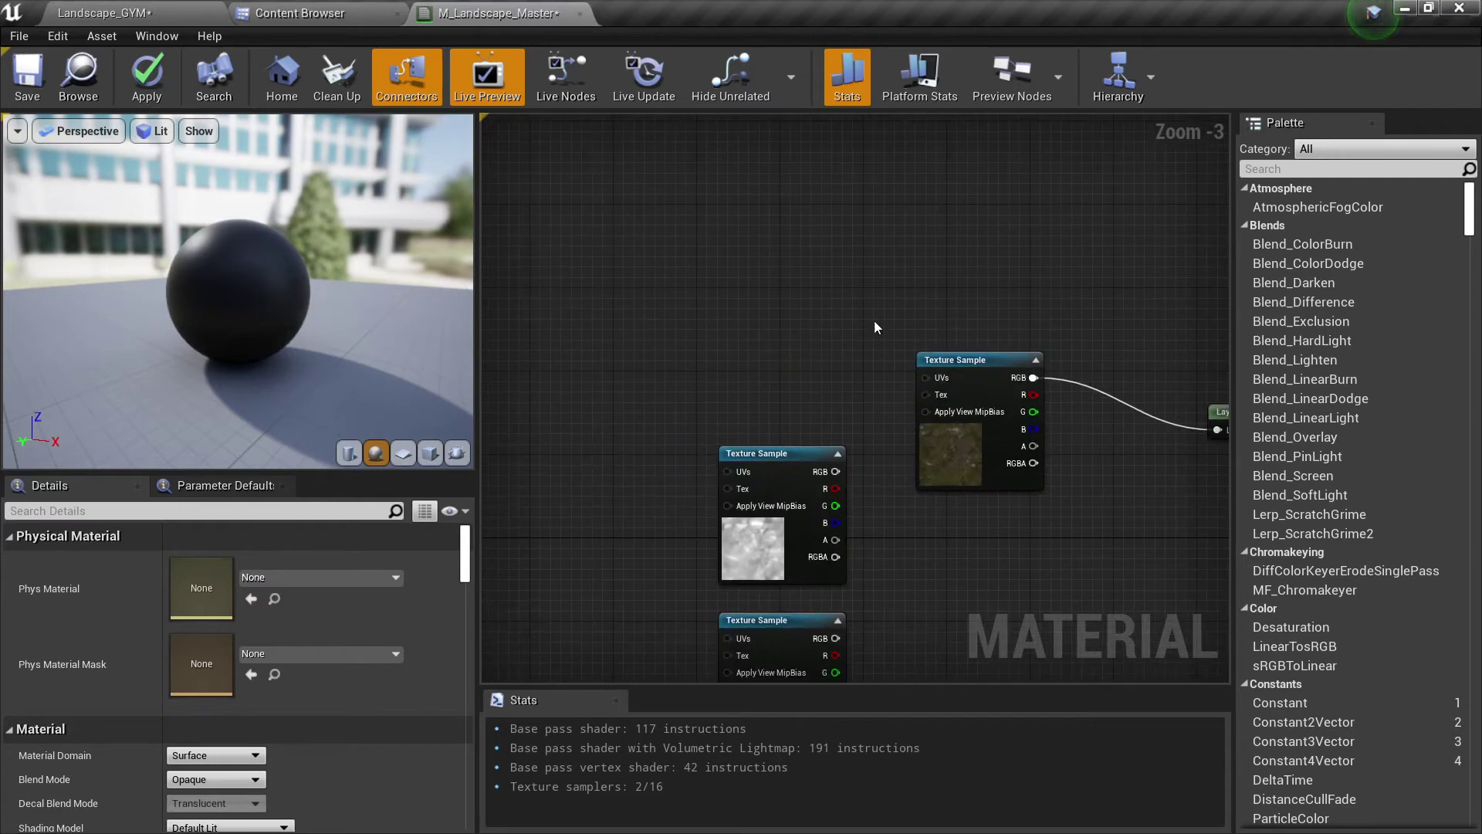
right_click(605, 301)
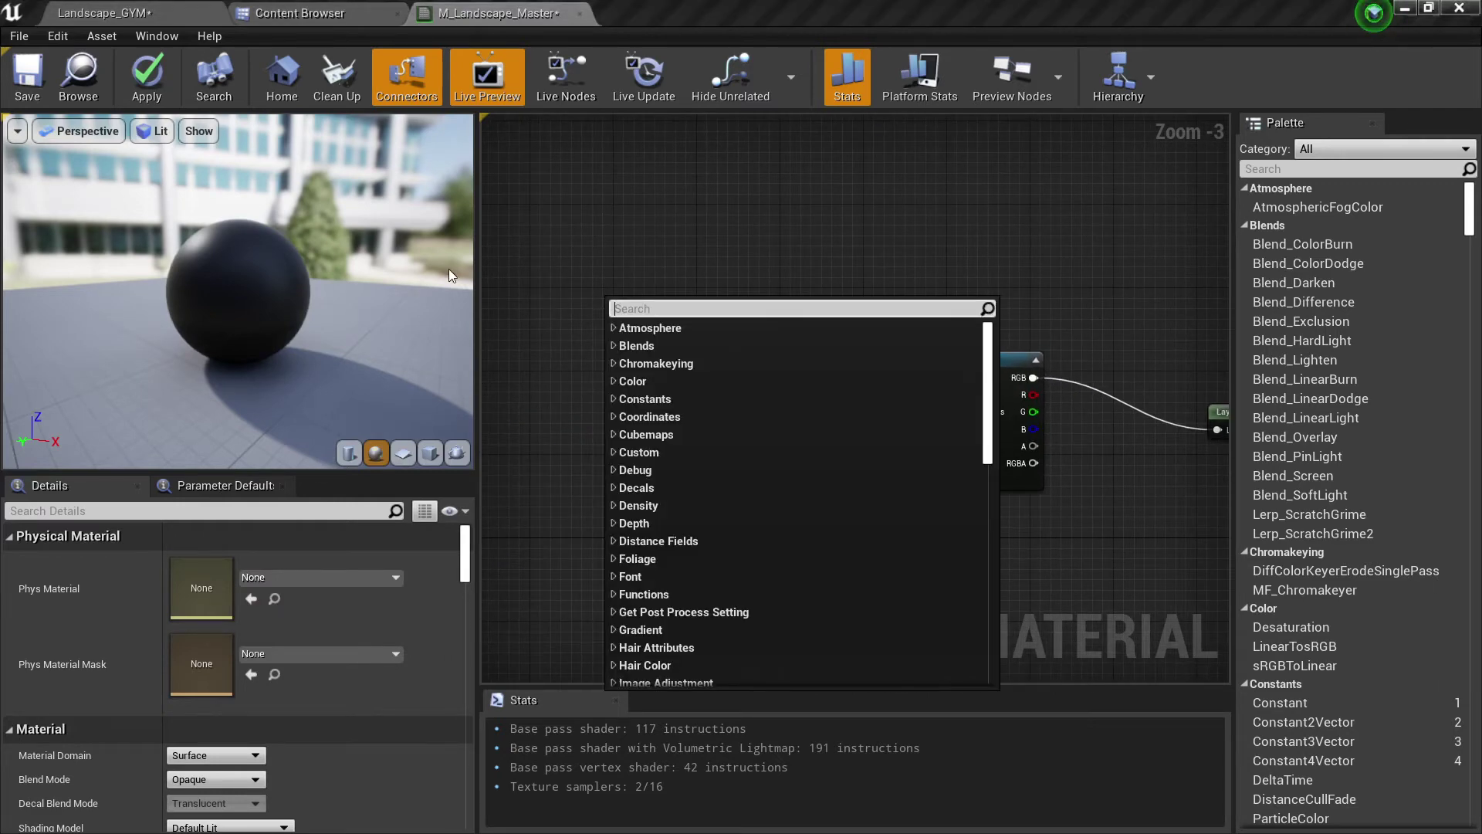
text(texture)
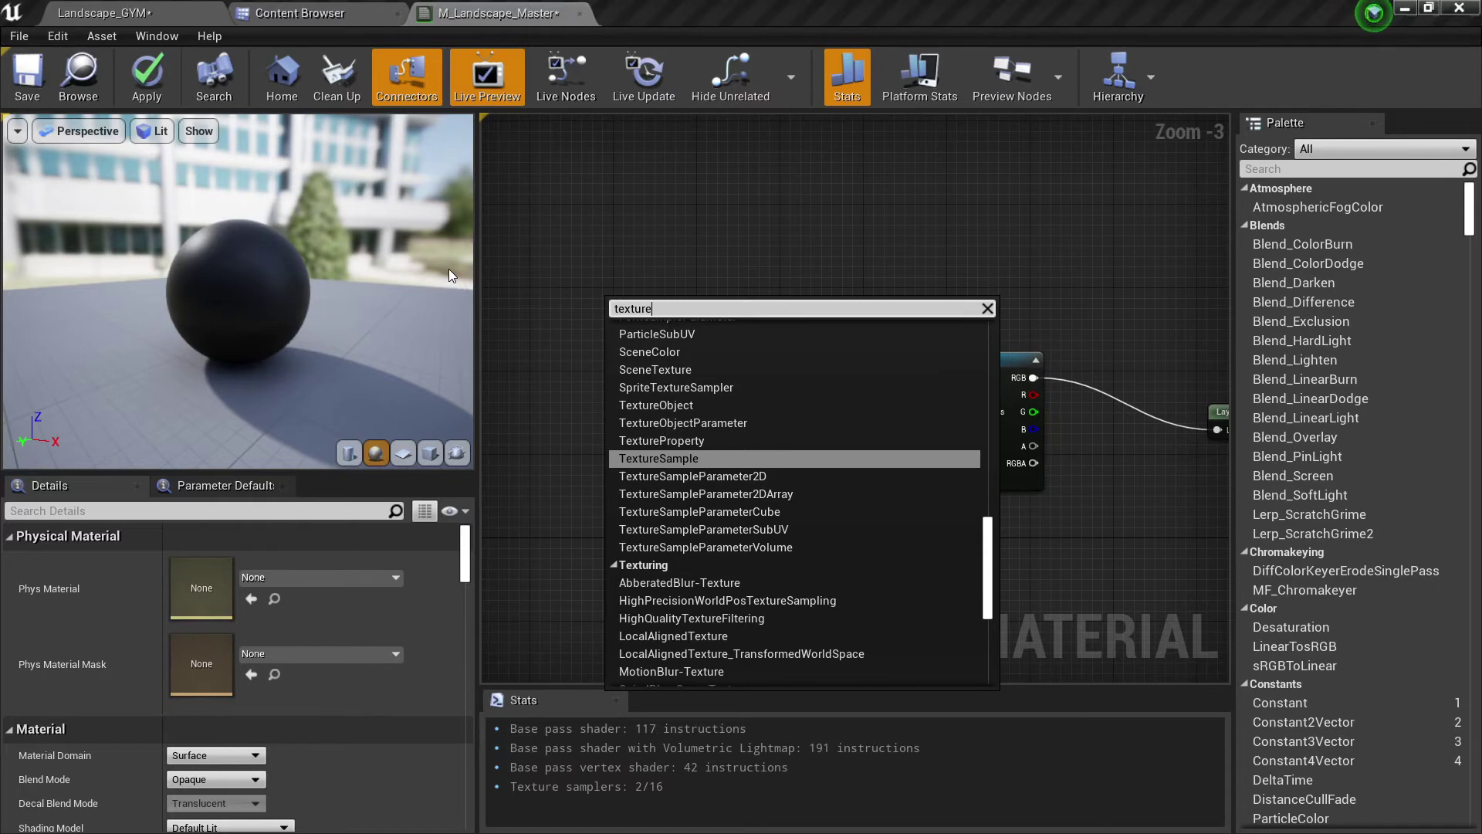
text( coord)
key(Return)
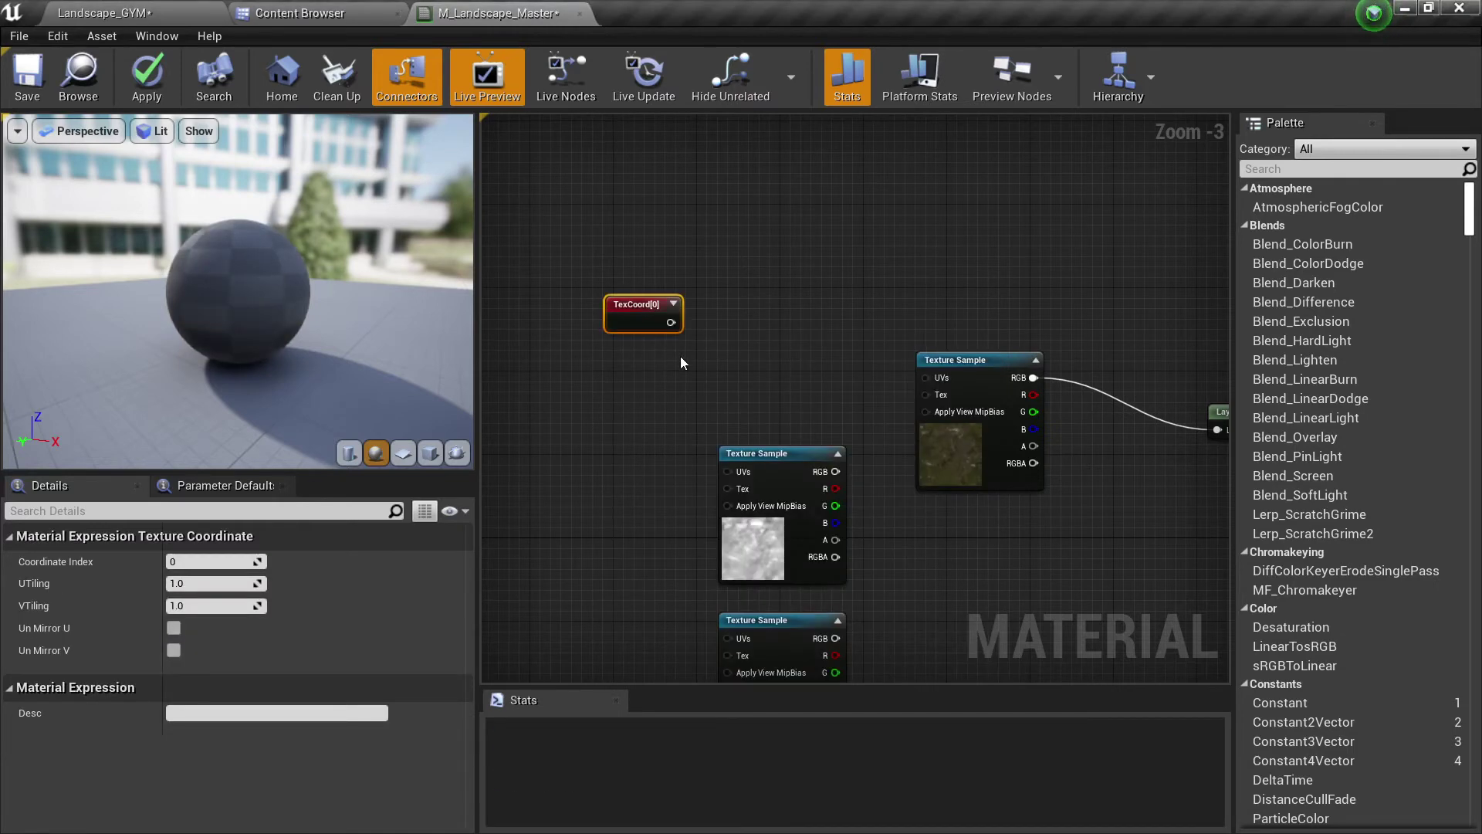
drag(639, 324, 647, 338)
- Add a LandscapeLayerCoords node and arrange it below the TexCoord node
right_click(649, 378)
text(landsca)
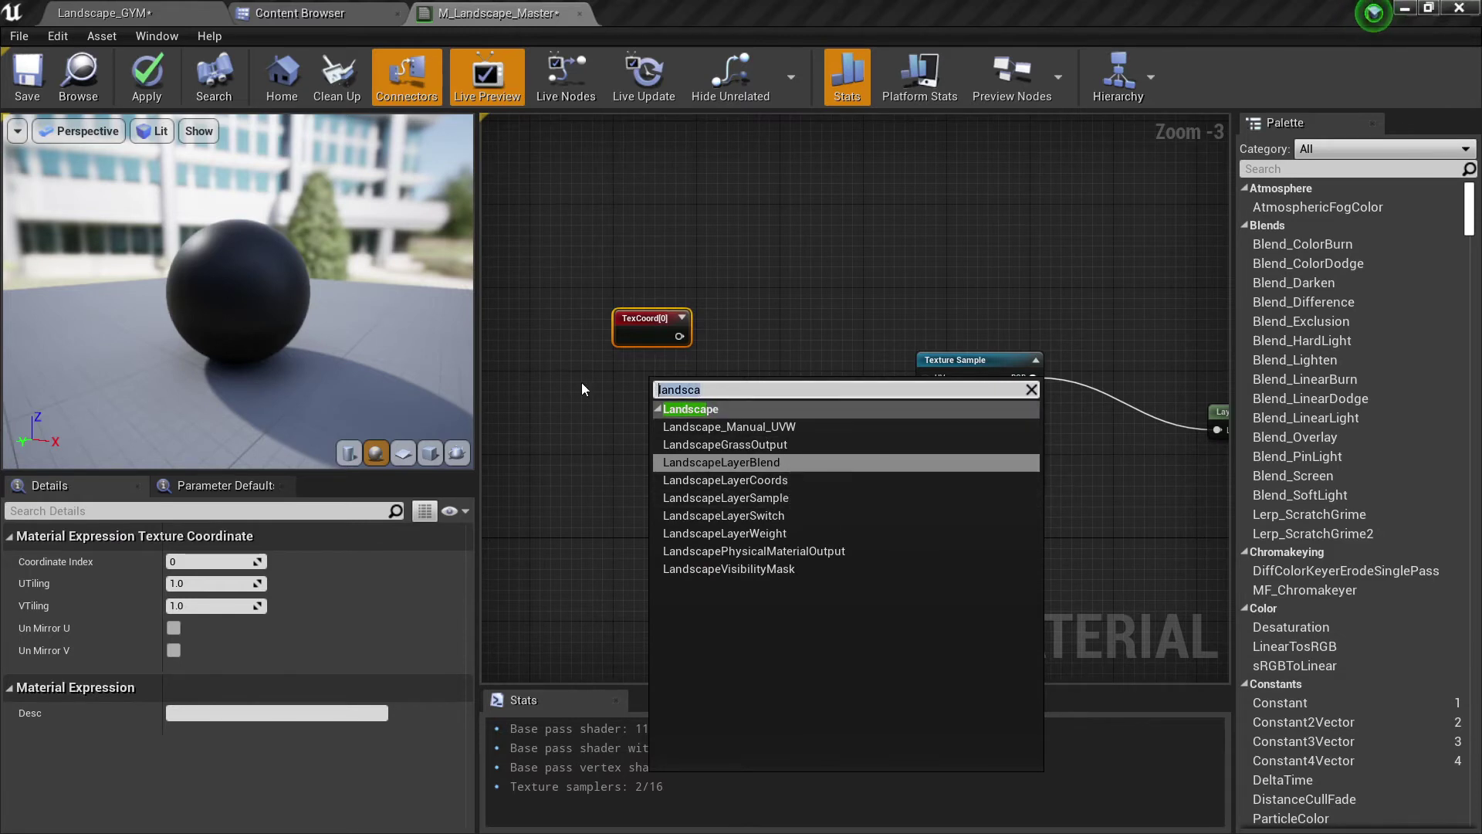
text(texture coor)
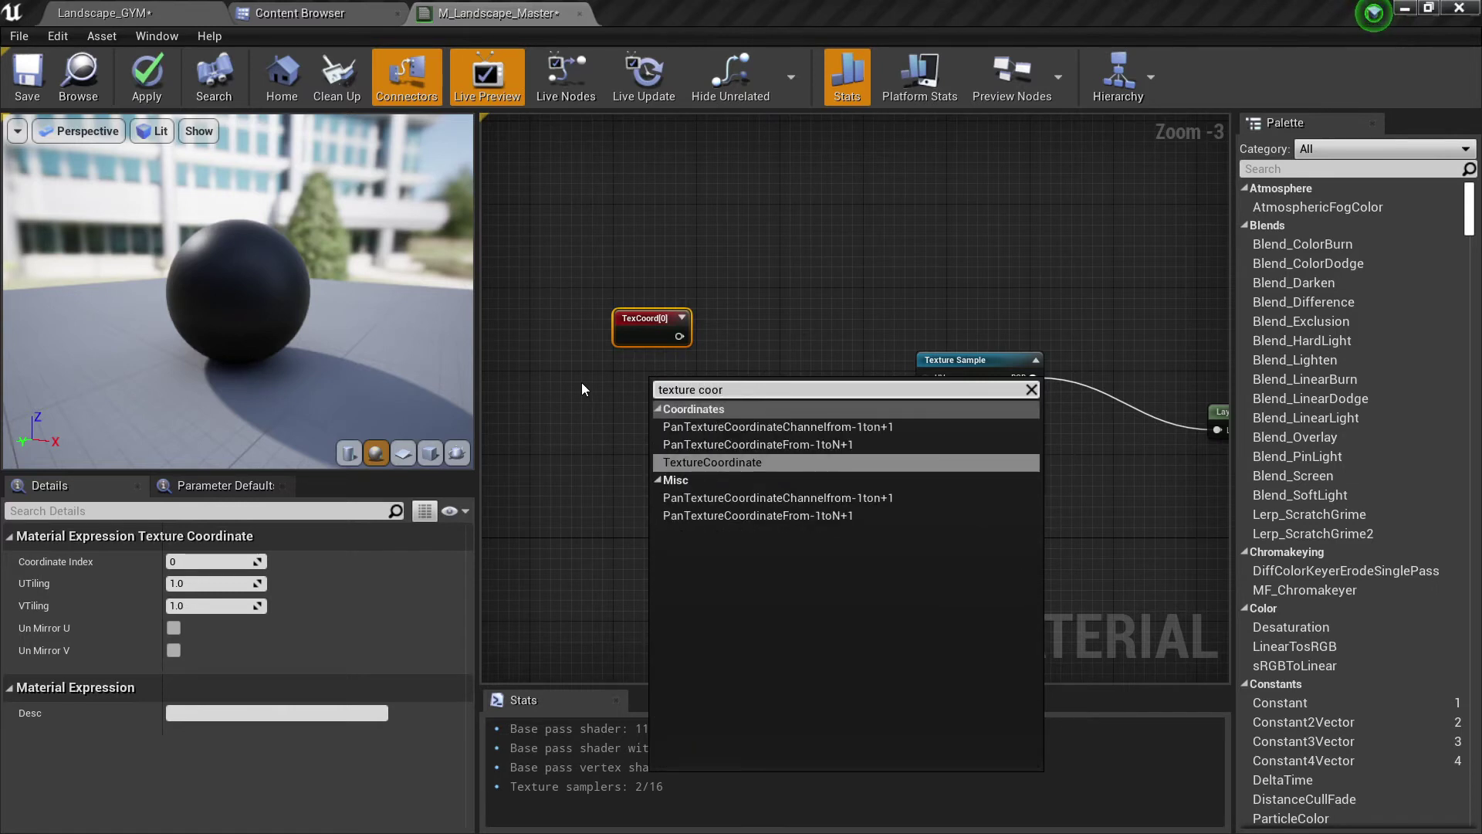
key(BackSpace)
key(BackSpace)
key(BackSpace)
key(BackSpace)
key(BackSpace)
key(BackSpace)
key(BackSpace)
key(BackSpace)
key(BackSpace)
key(BackSpace)
key(BackSpace)
key(BackSpace)
text(landscape co)
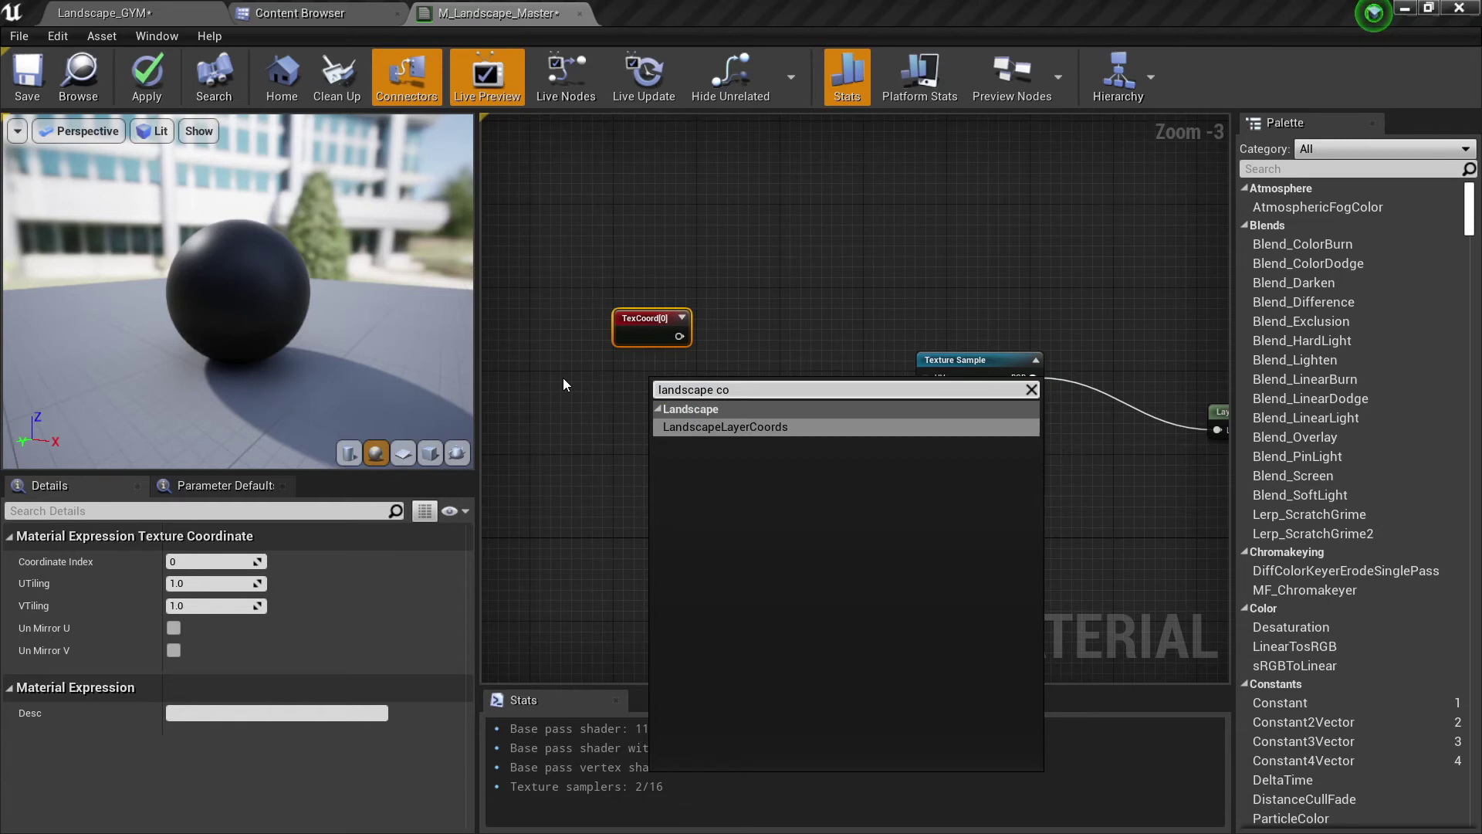
key(Return)
scroll(668, 397, up, 3)
drag(694, 425, 661, 369)
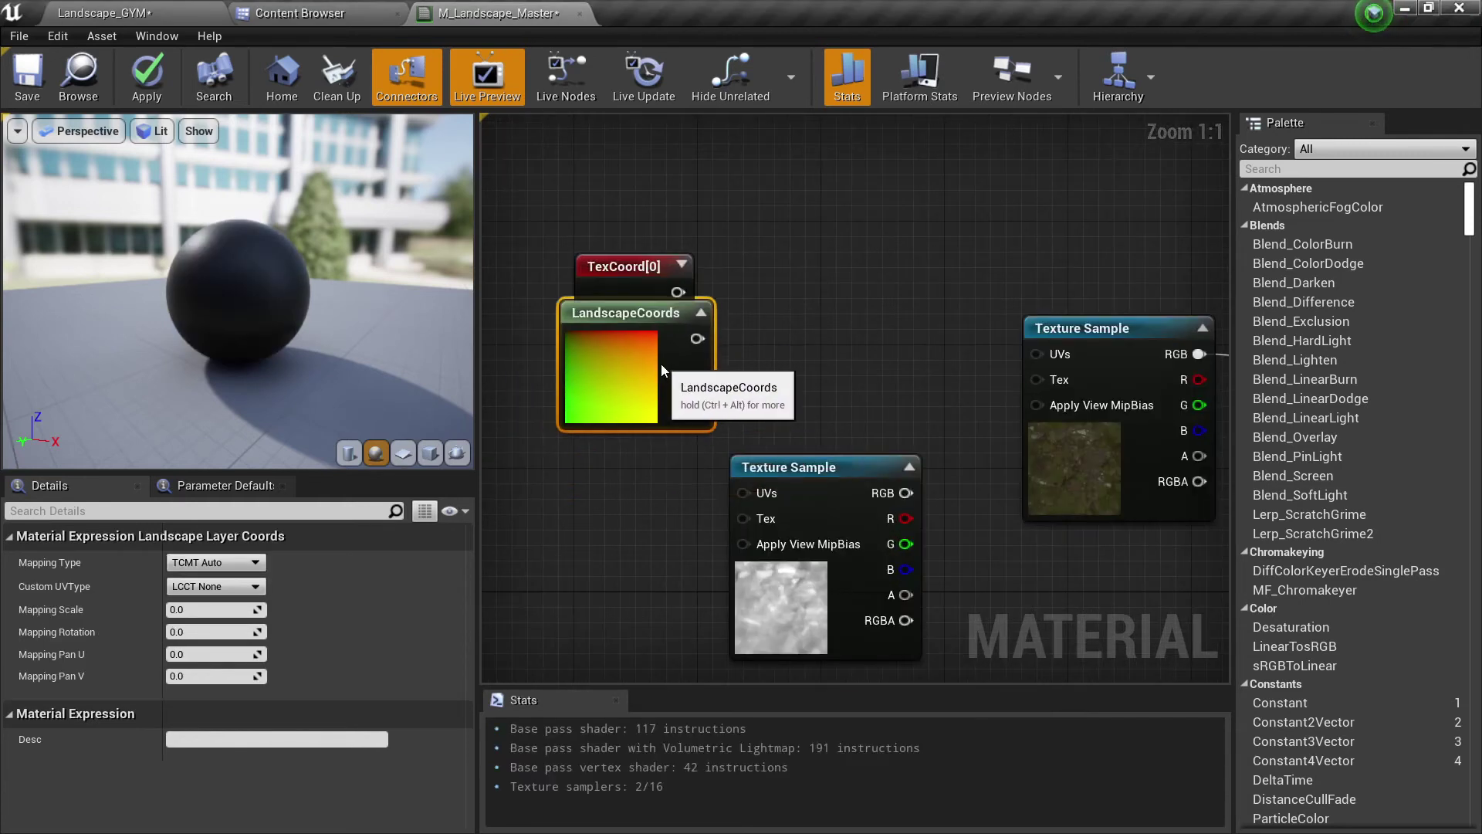
drag(622, 279, 622, 217)
click(634, 384)
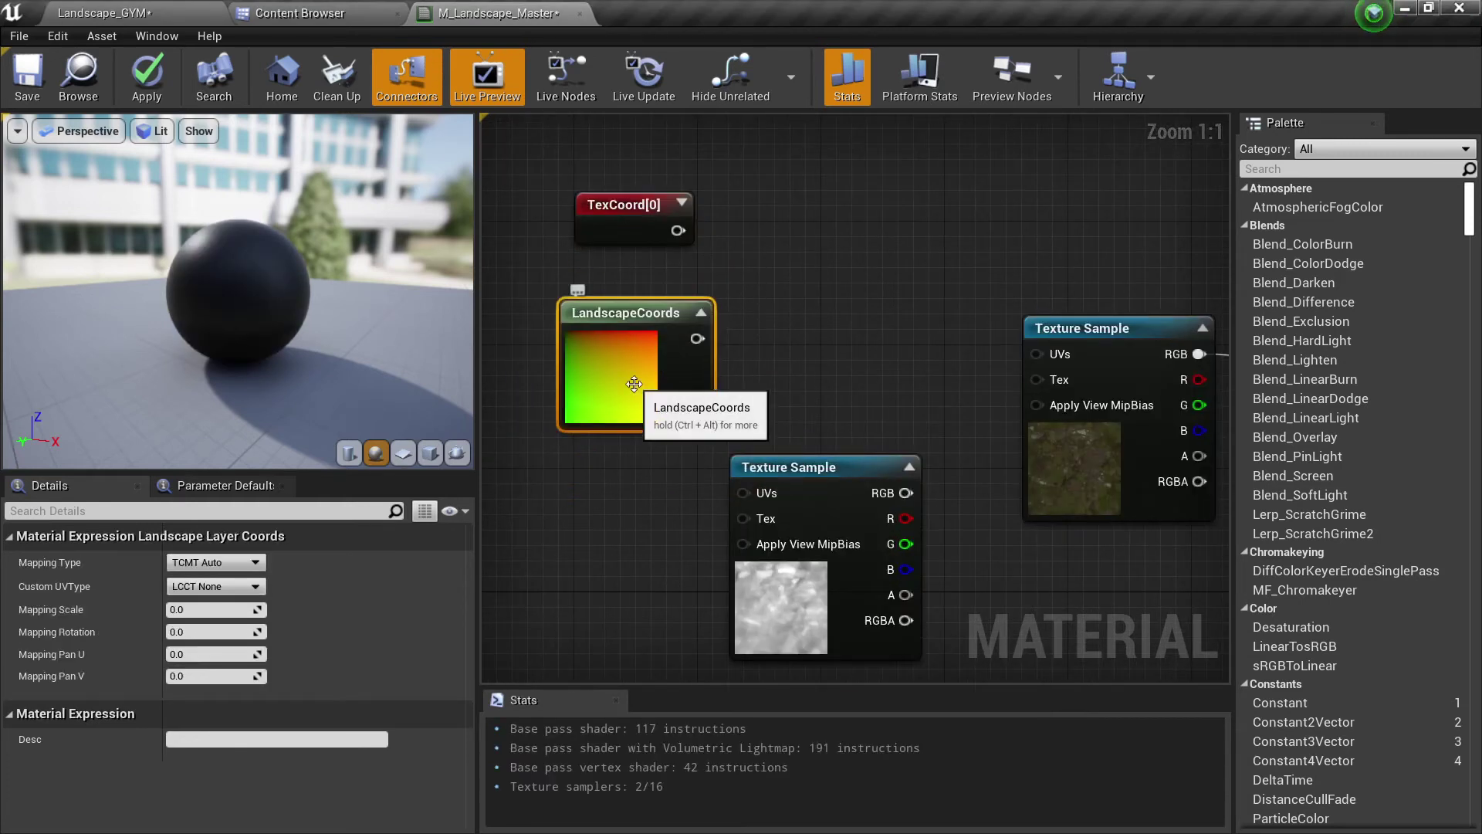
- Connect the LandscapeCoords output to the UVs input of the albedo texture sample
right_drag(777, 369, 697, 369)
drag(618, 338, 951, 354)
right_drag(1035, 401, 548, 330)
scroll(610, 326, down, 2)
right_drag(695, 350, 886, 386)
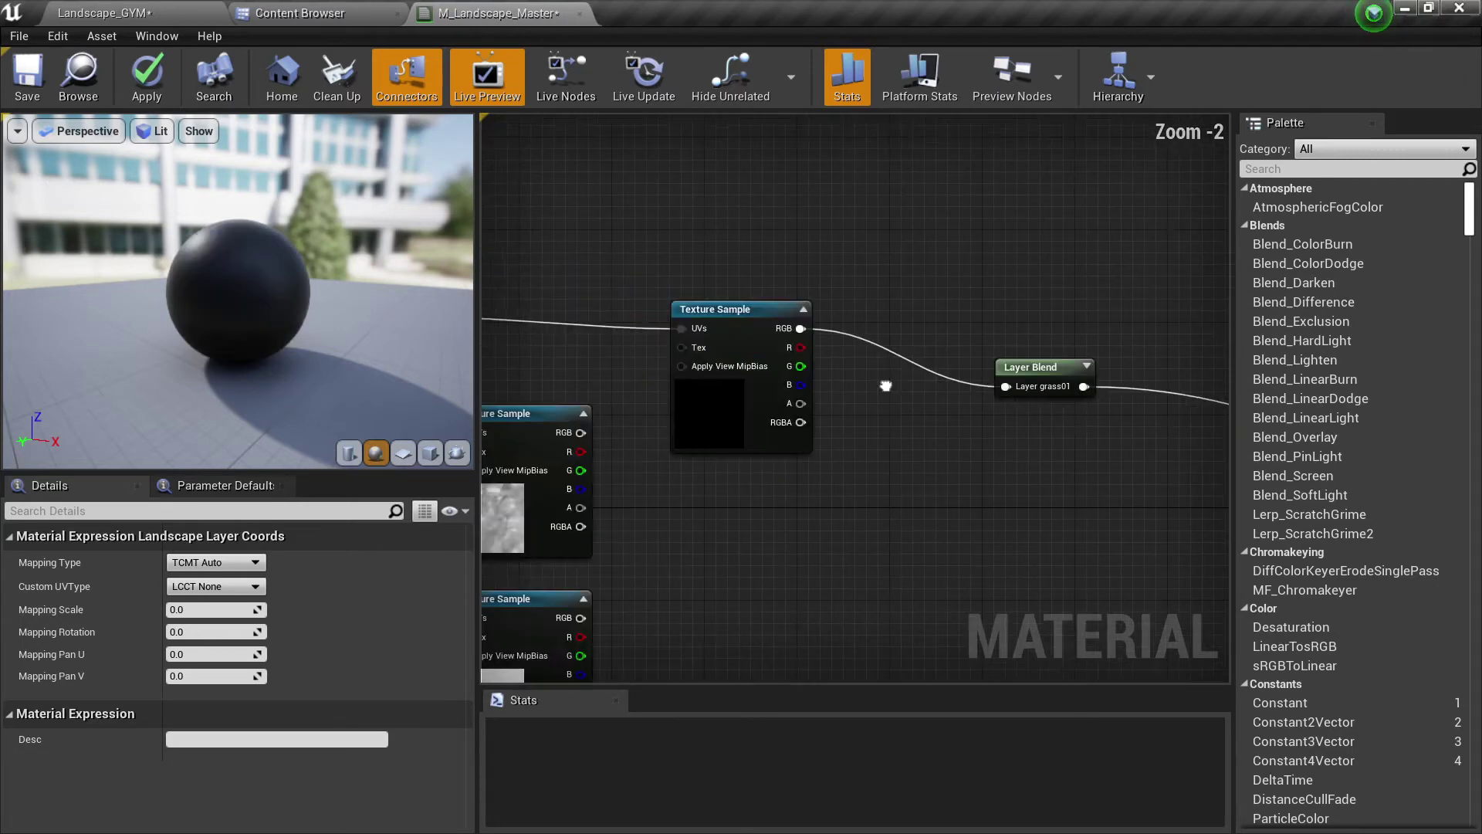
scroll(885, 386, down, 1)
- Apply and save M_Landscape_Master, and save the Landscape_GYM level
click(149, 93)
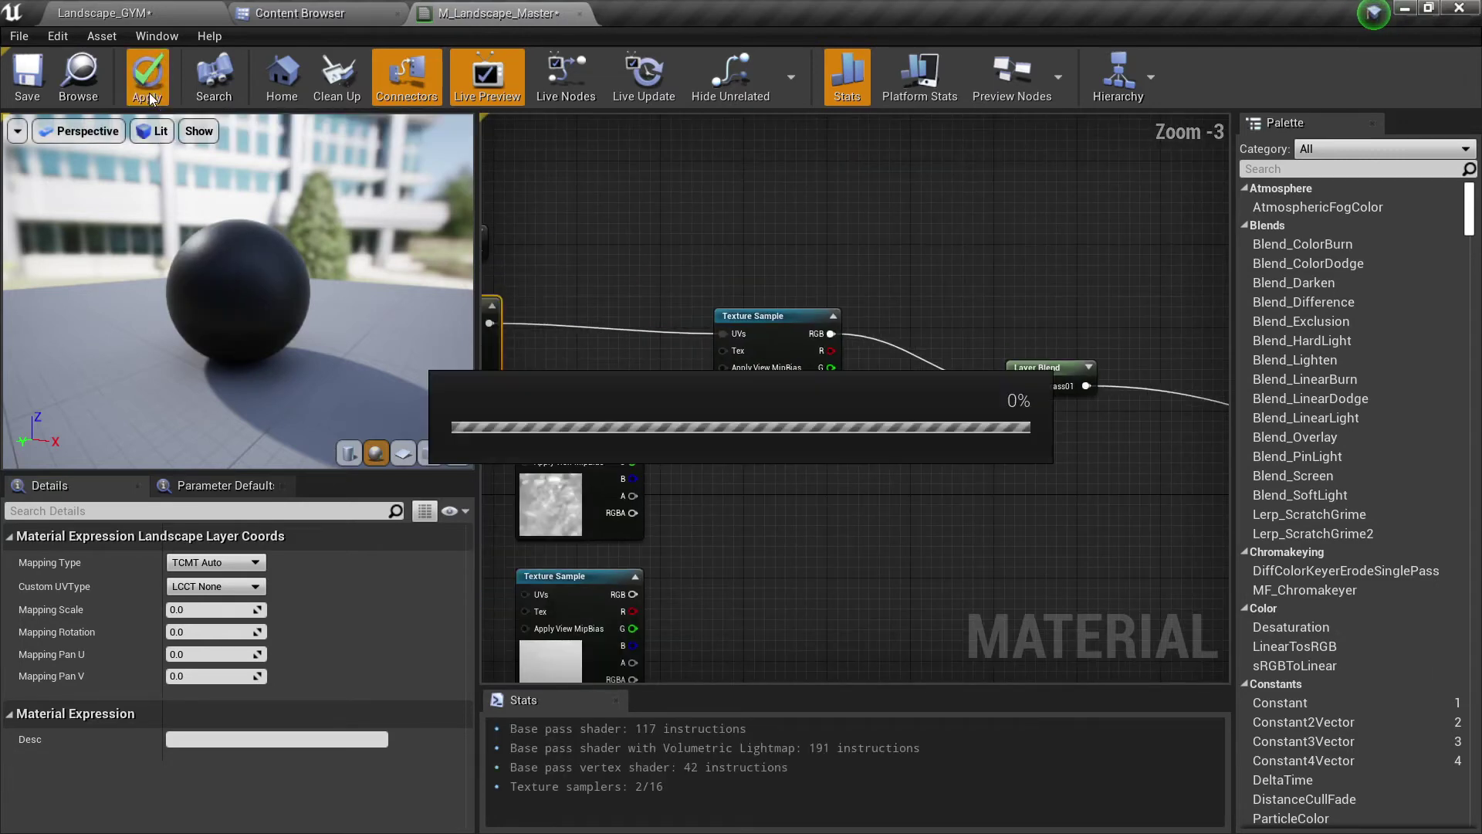
click(23, 89)
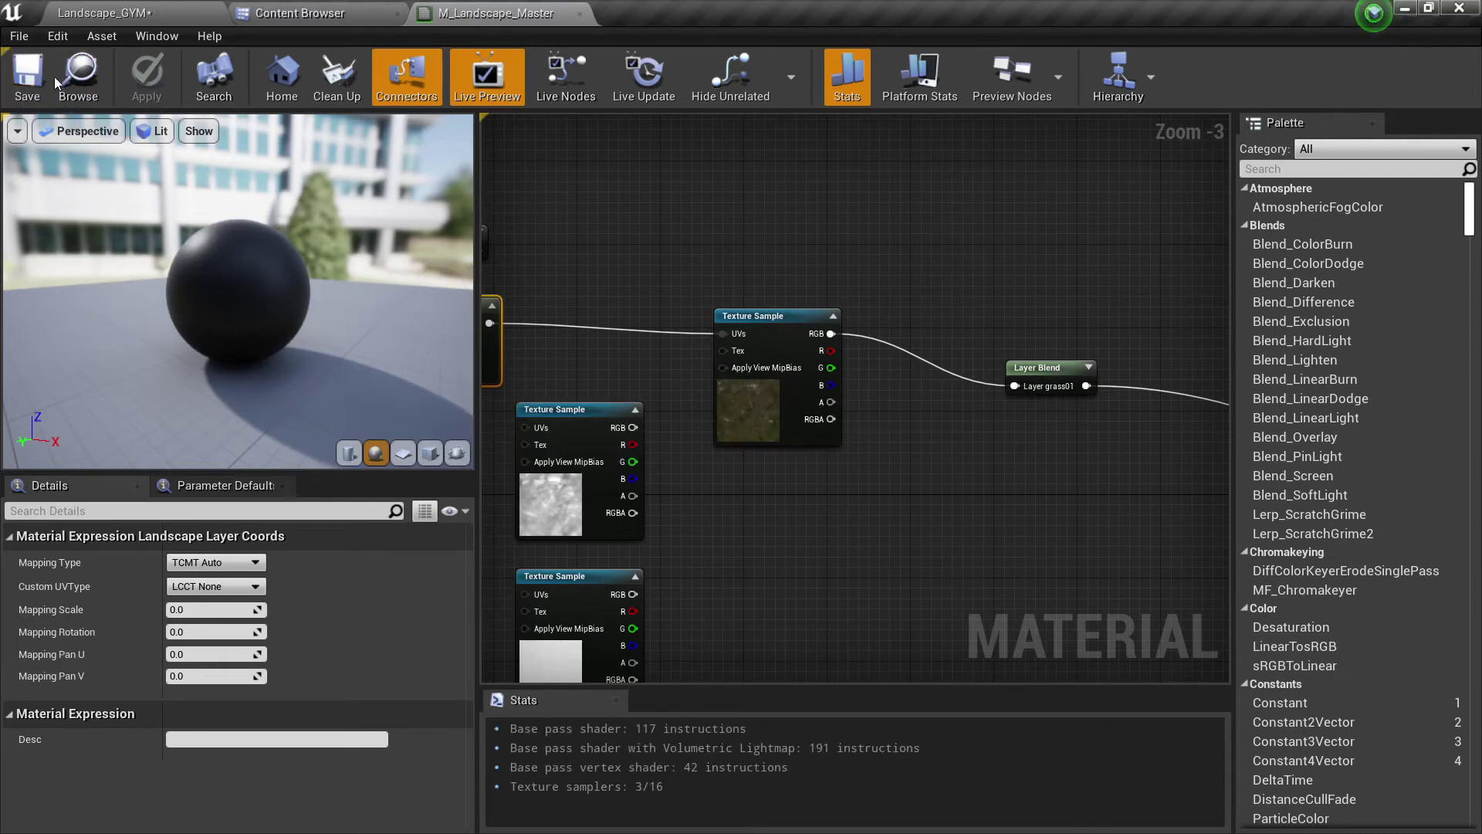
click(322, 17)
click(182, 15)
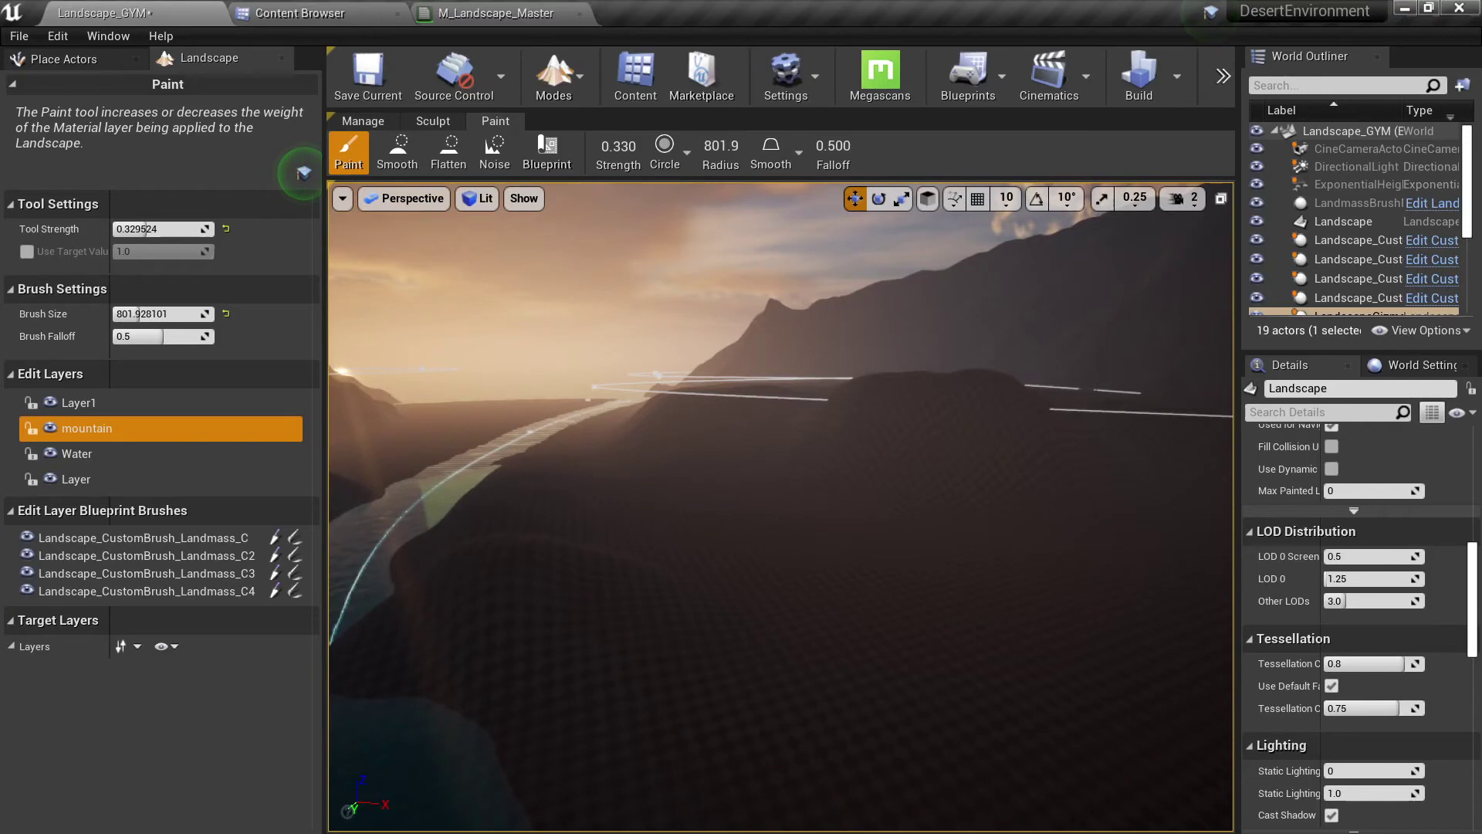
right_drag(589, 421, 617, 419)
key(ctrl+s)
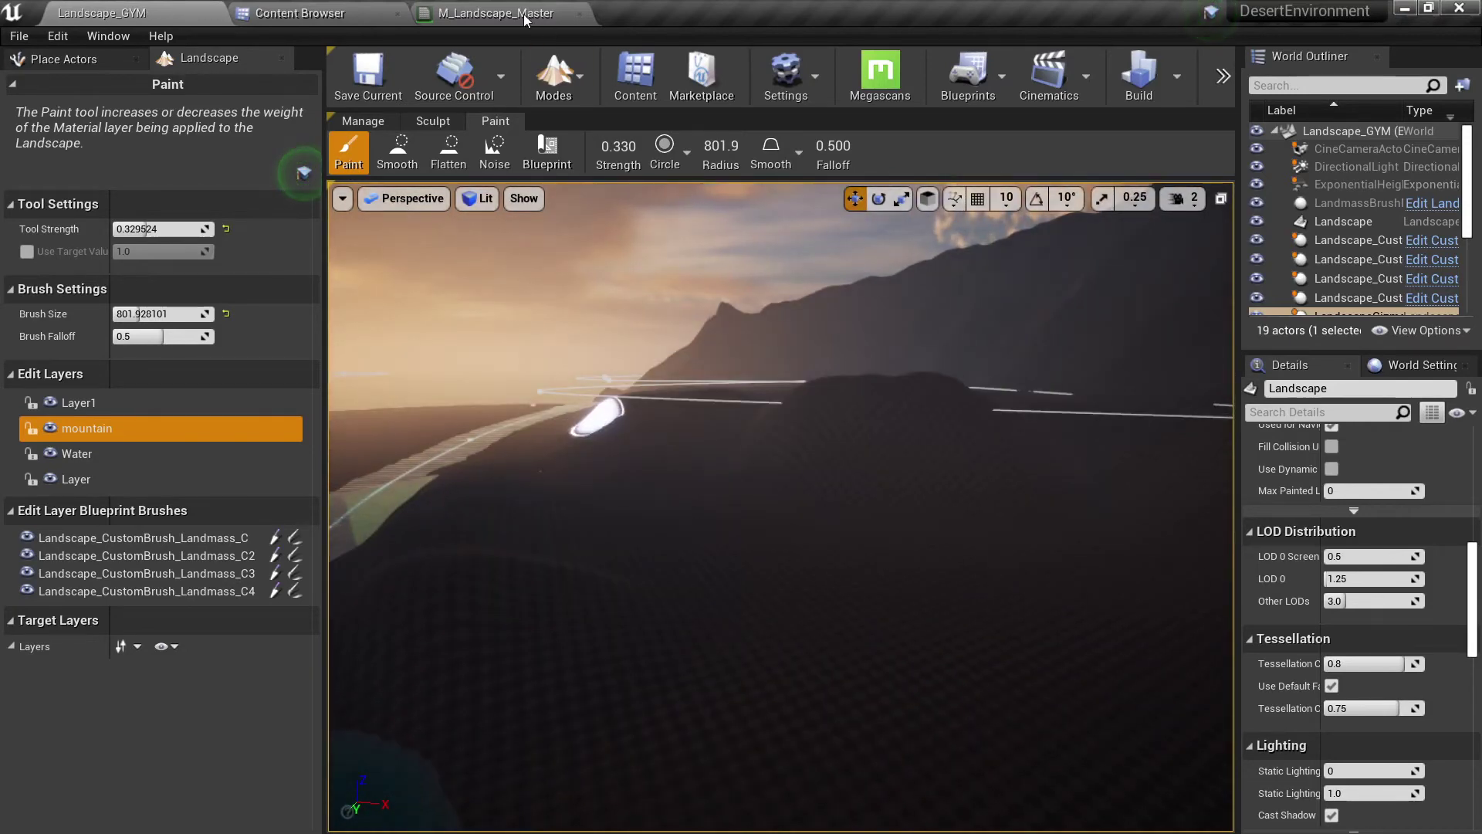
- Return to Select mode, select the landscape in the level and bring its Landscape Material property into view
mouse_move(847, 410)
right_down()
mouse_move(849, 436)
mouse_move(848, 422)
right_up()
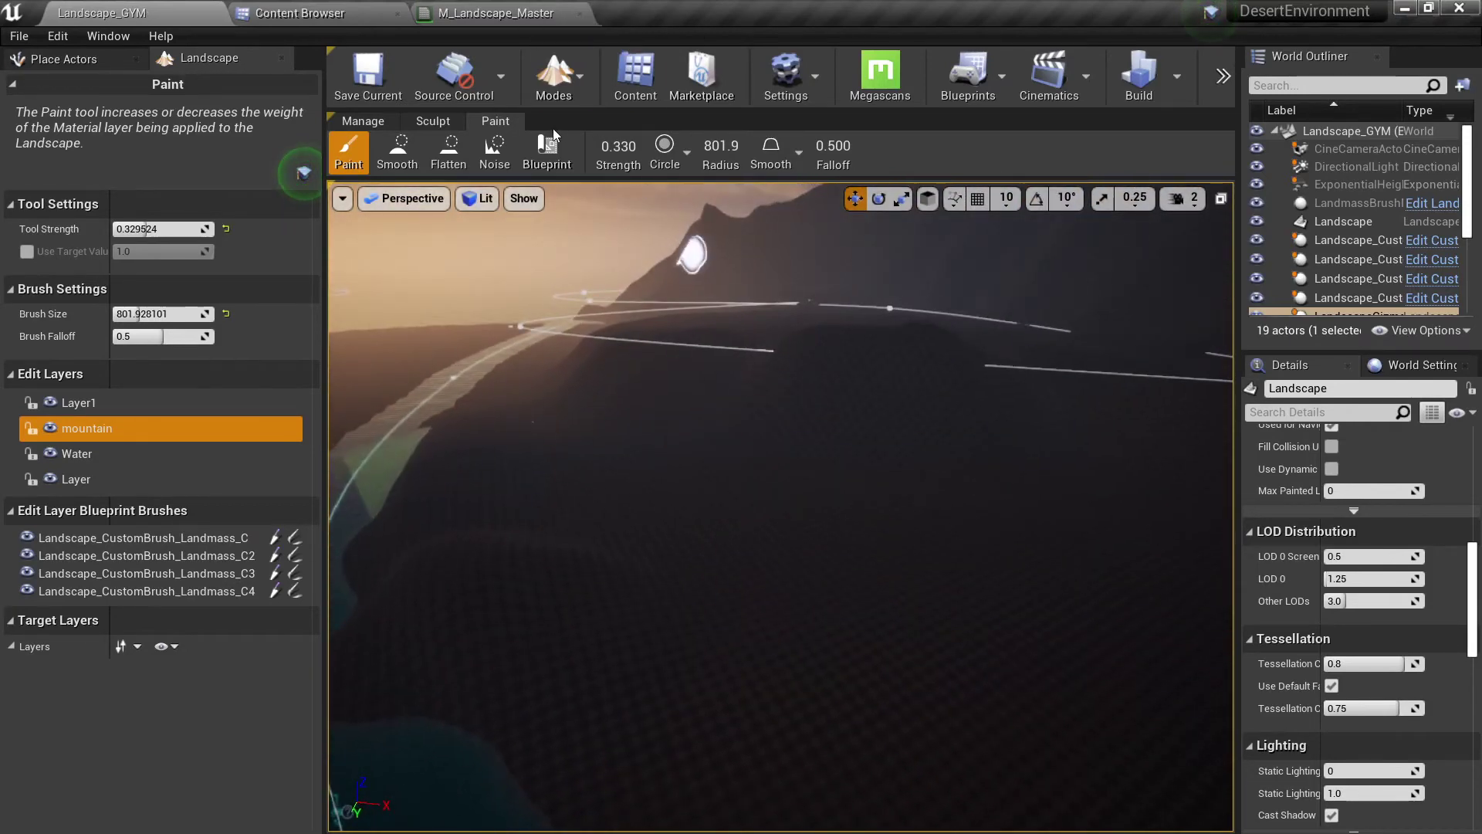
key(shift+1)
click(553, 73)
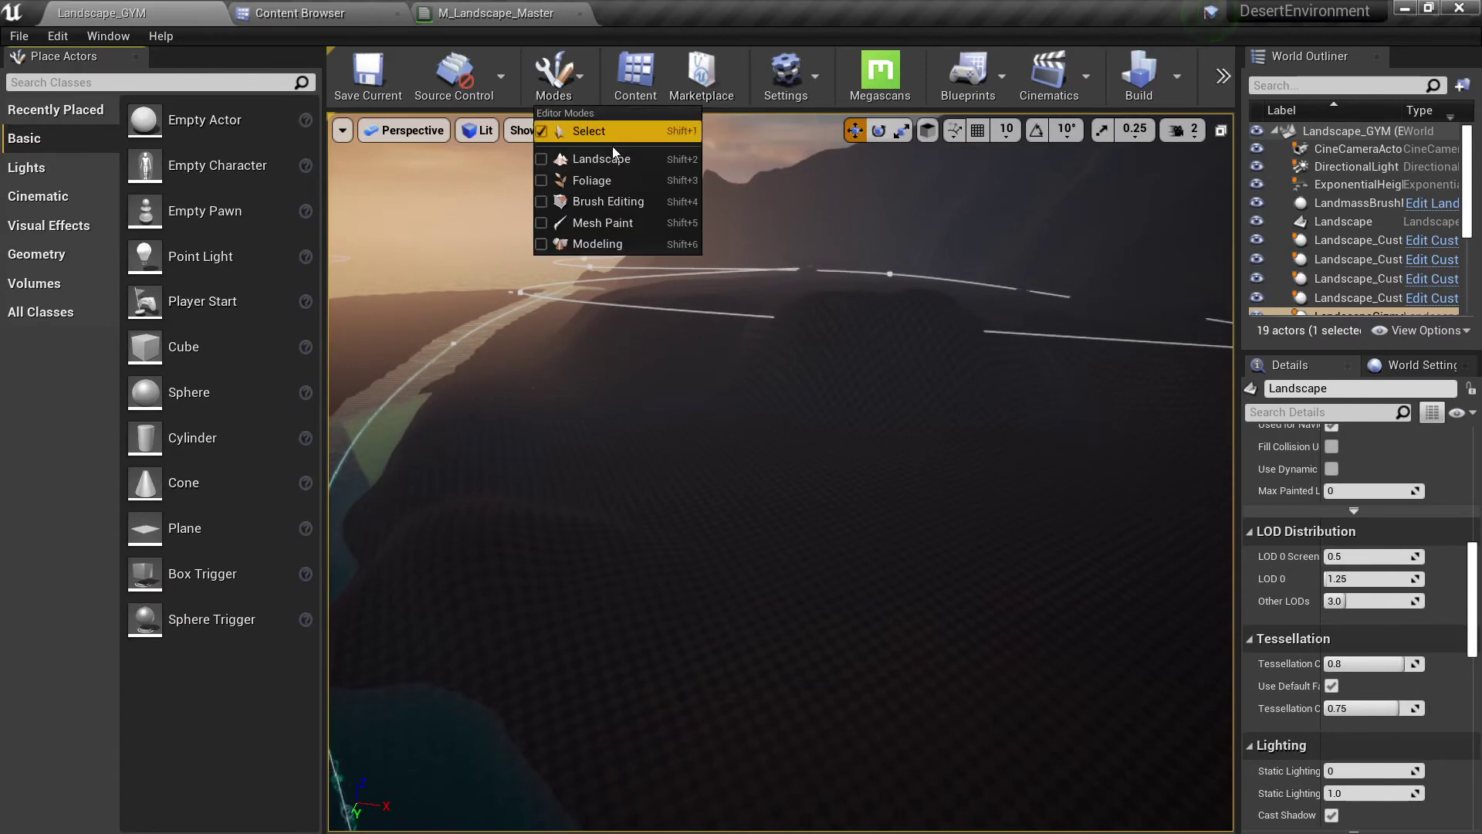
click(683, 384)
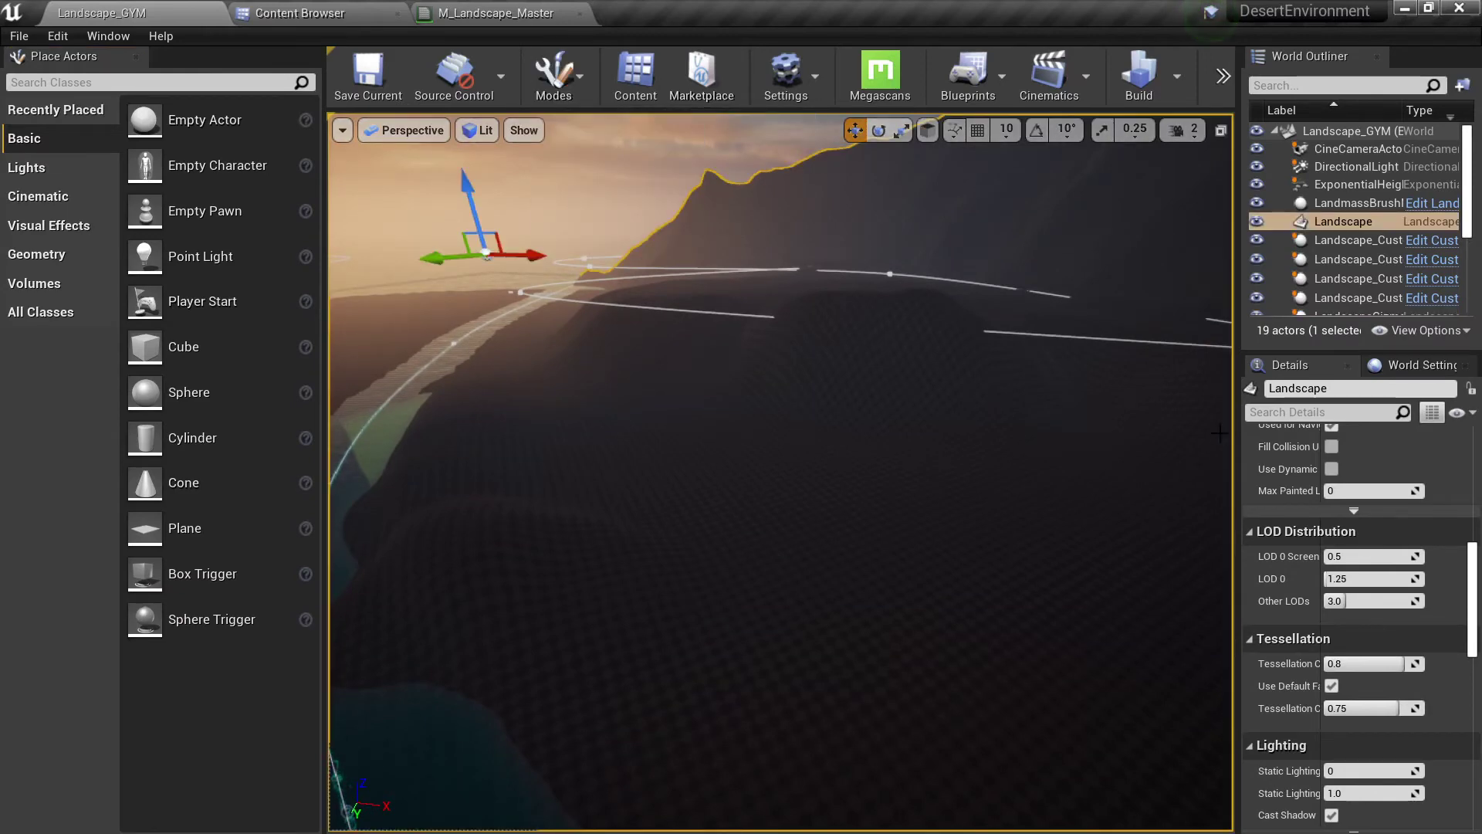
drag(1235, 431, 951, 432)
scroll(1119, 605, up, 5)
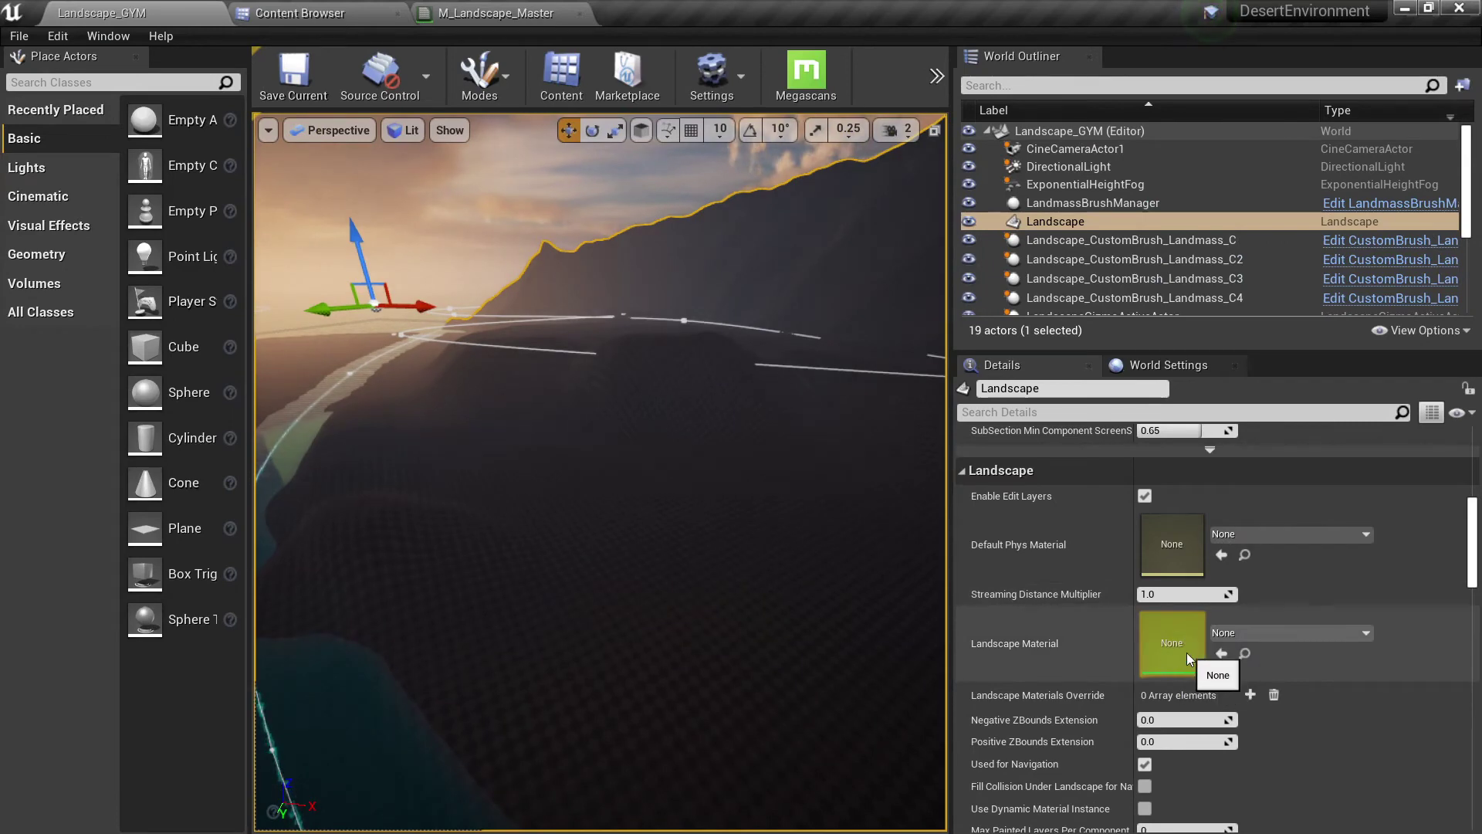
- Create a material instance of M_Landscape_Master in the LandscapeMaterialSeries folder and name it MI_Landscape_base
click(301, 14)
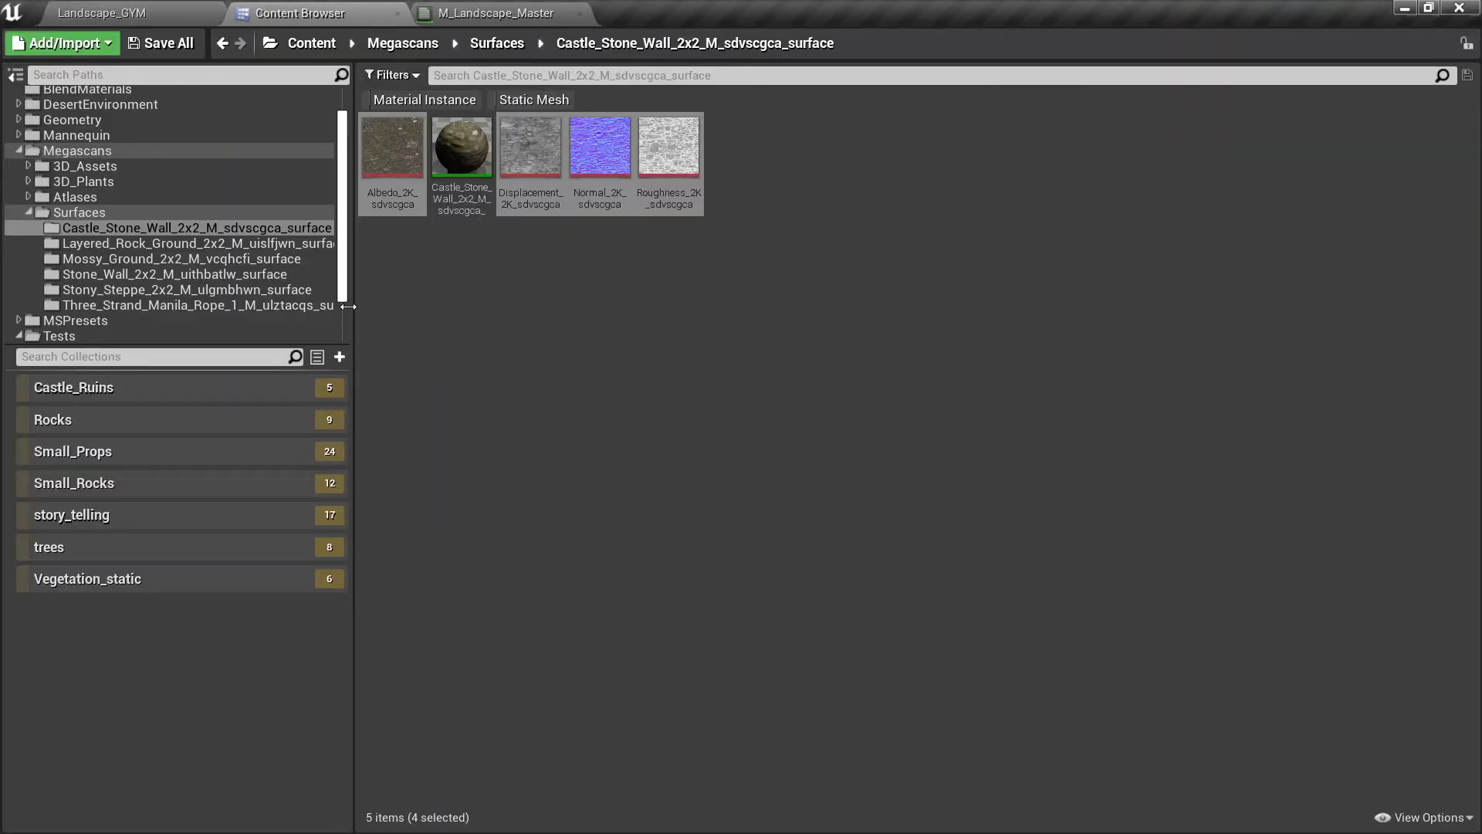
scroll(182, 273, down, 3)
click(111, 306)
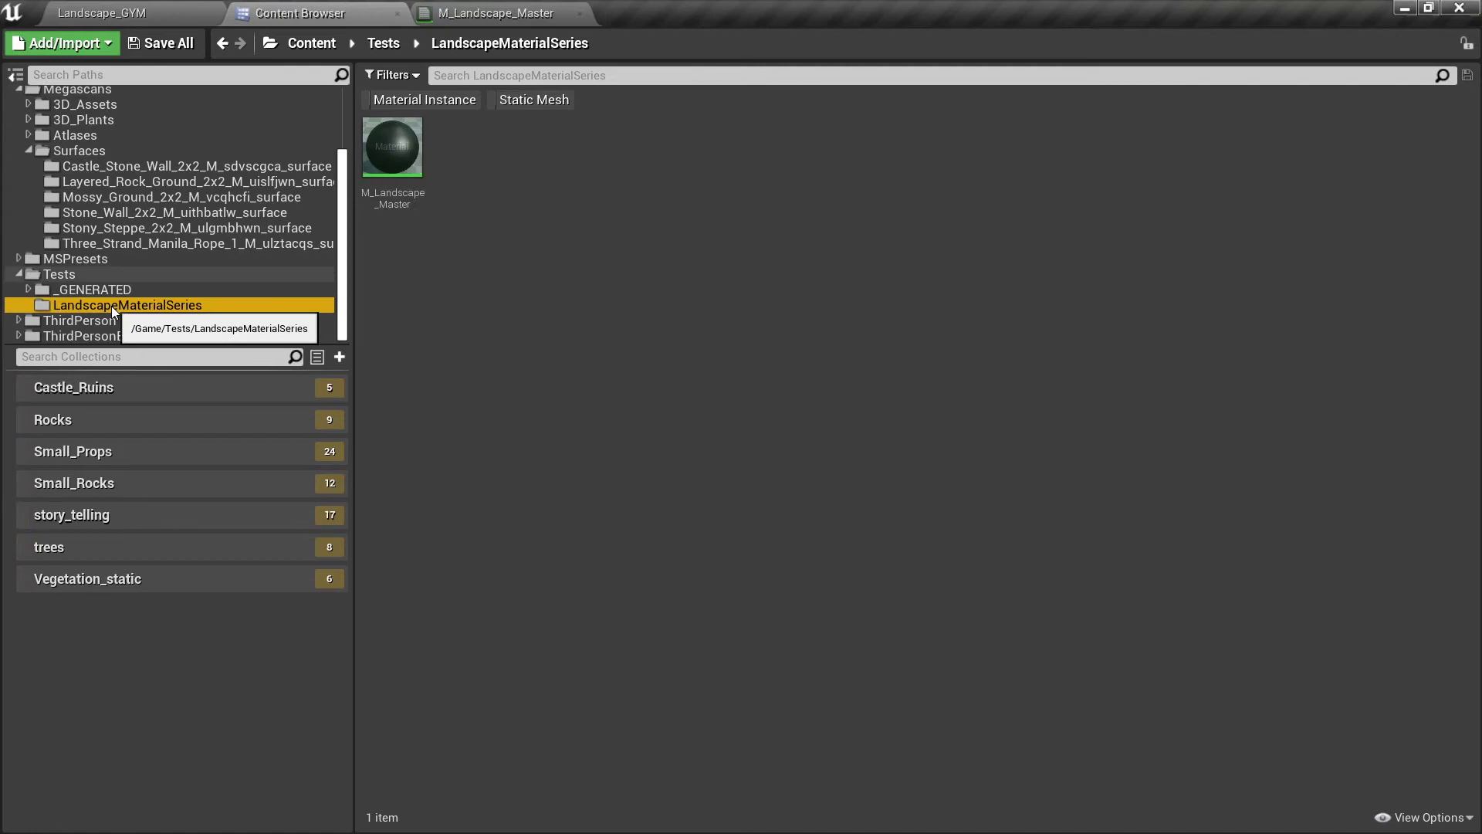
right_click(410, 163)
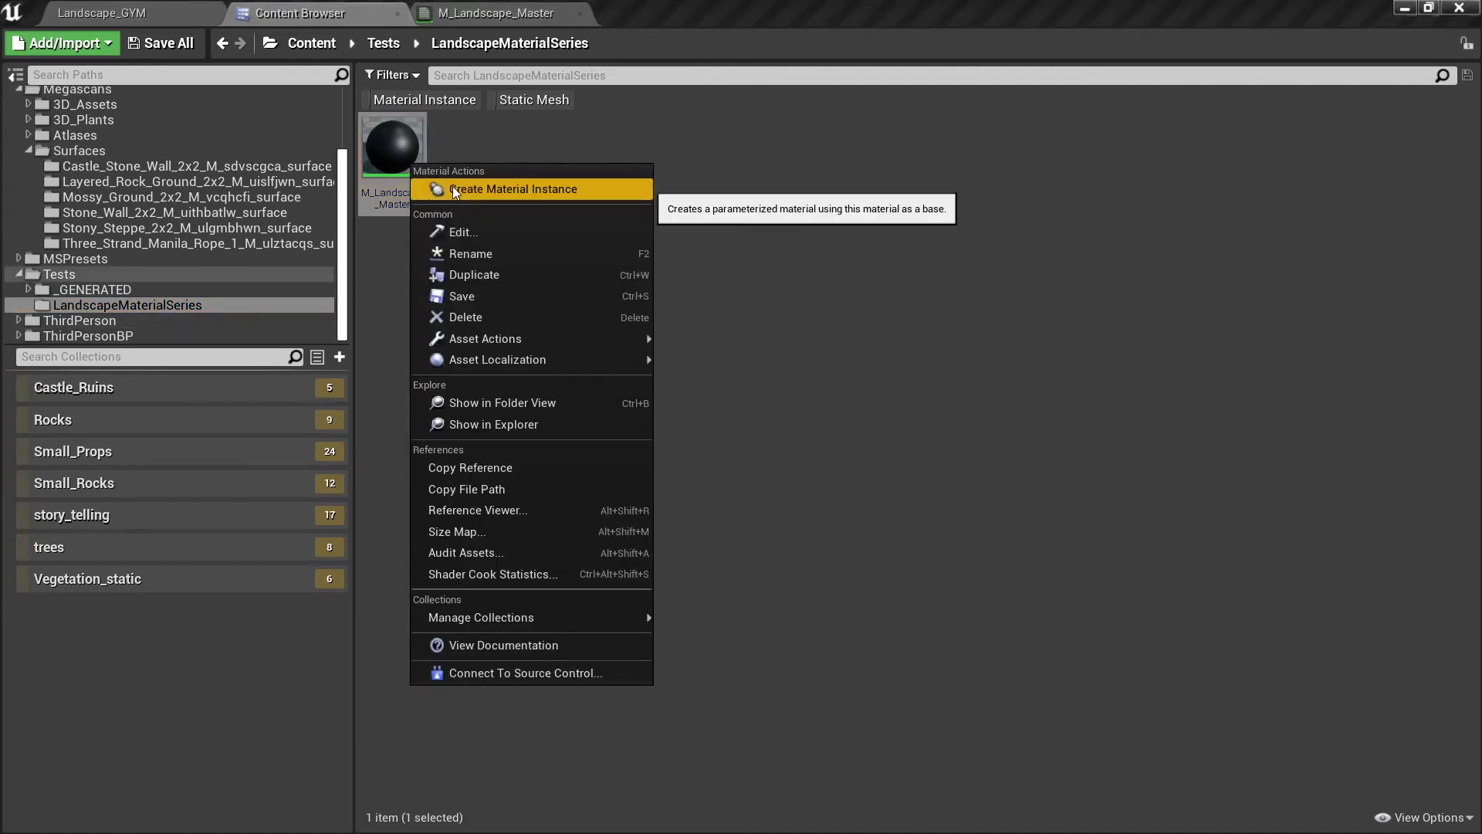
click(493, 193)
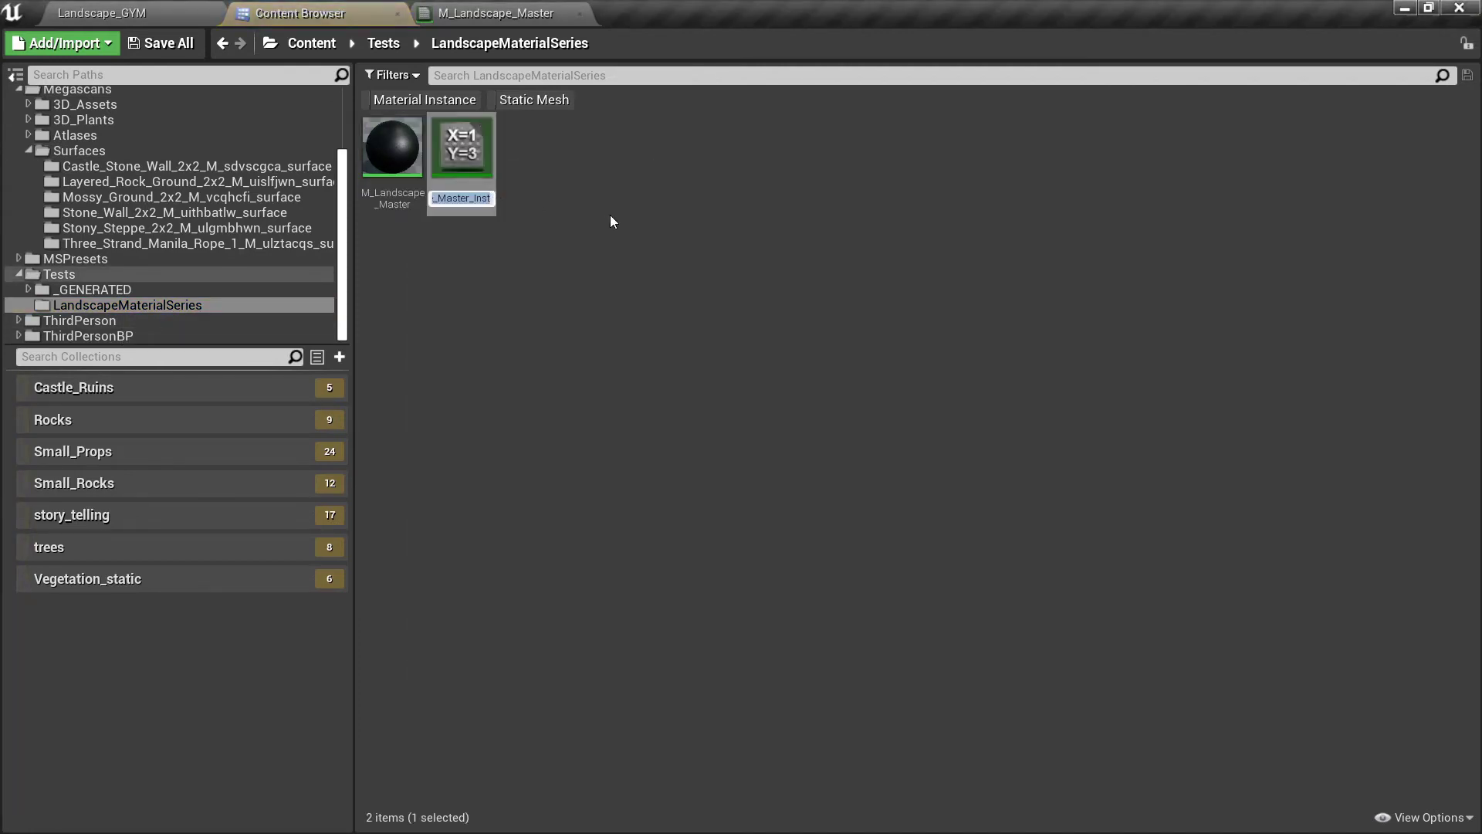
text(MI_Lands)
text(cape_base)
key(Return)
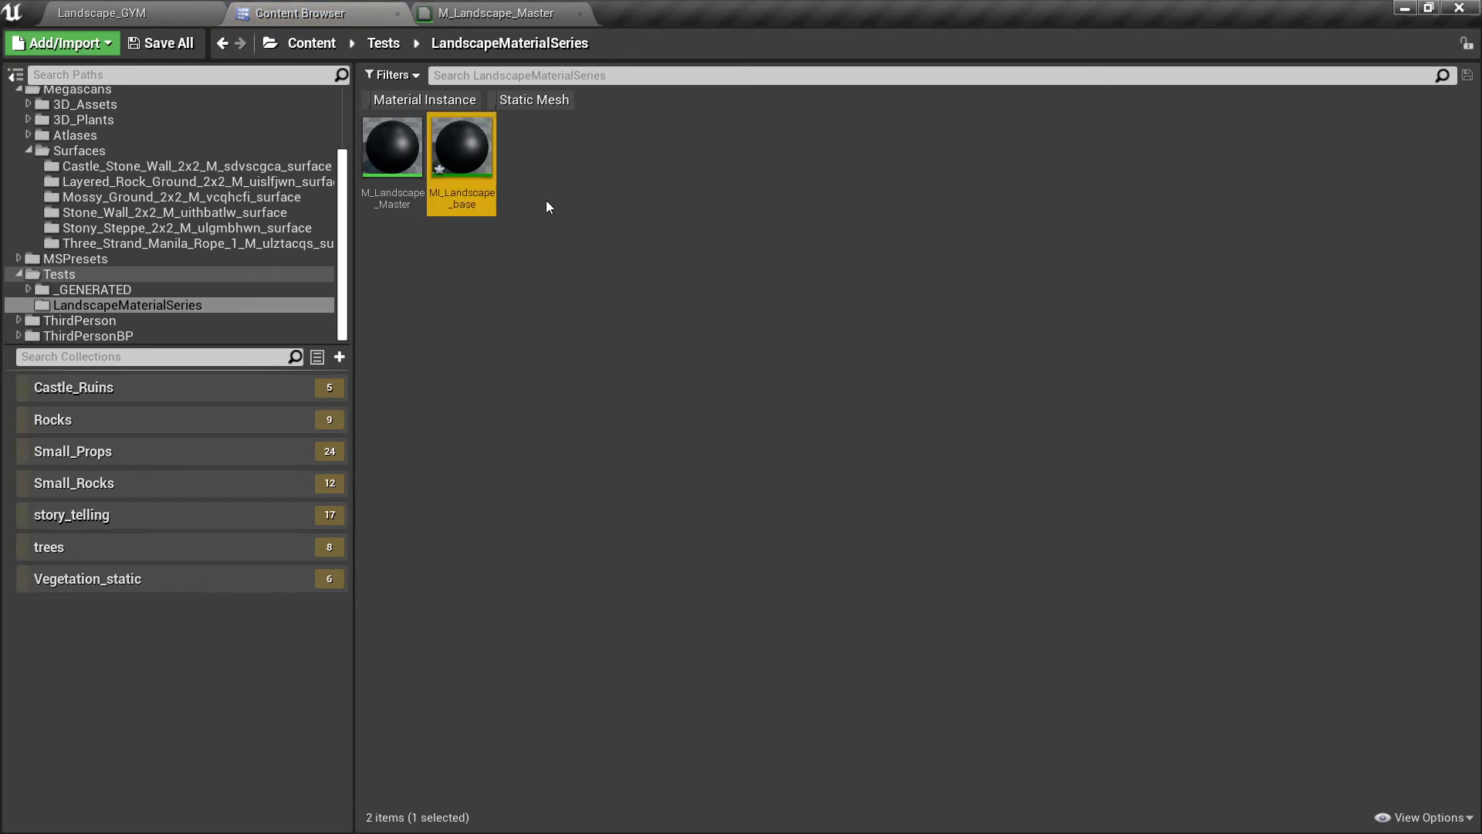
- Open MI_Landscape_base and inspect its material preview from another angle
double_click(477, 164)
scroll(274, 447, up, 3)
scroll(275, 447, down, 3)
drag(275, 447, 366, 184)
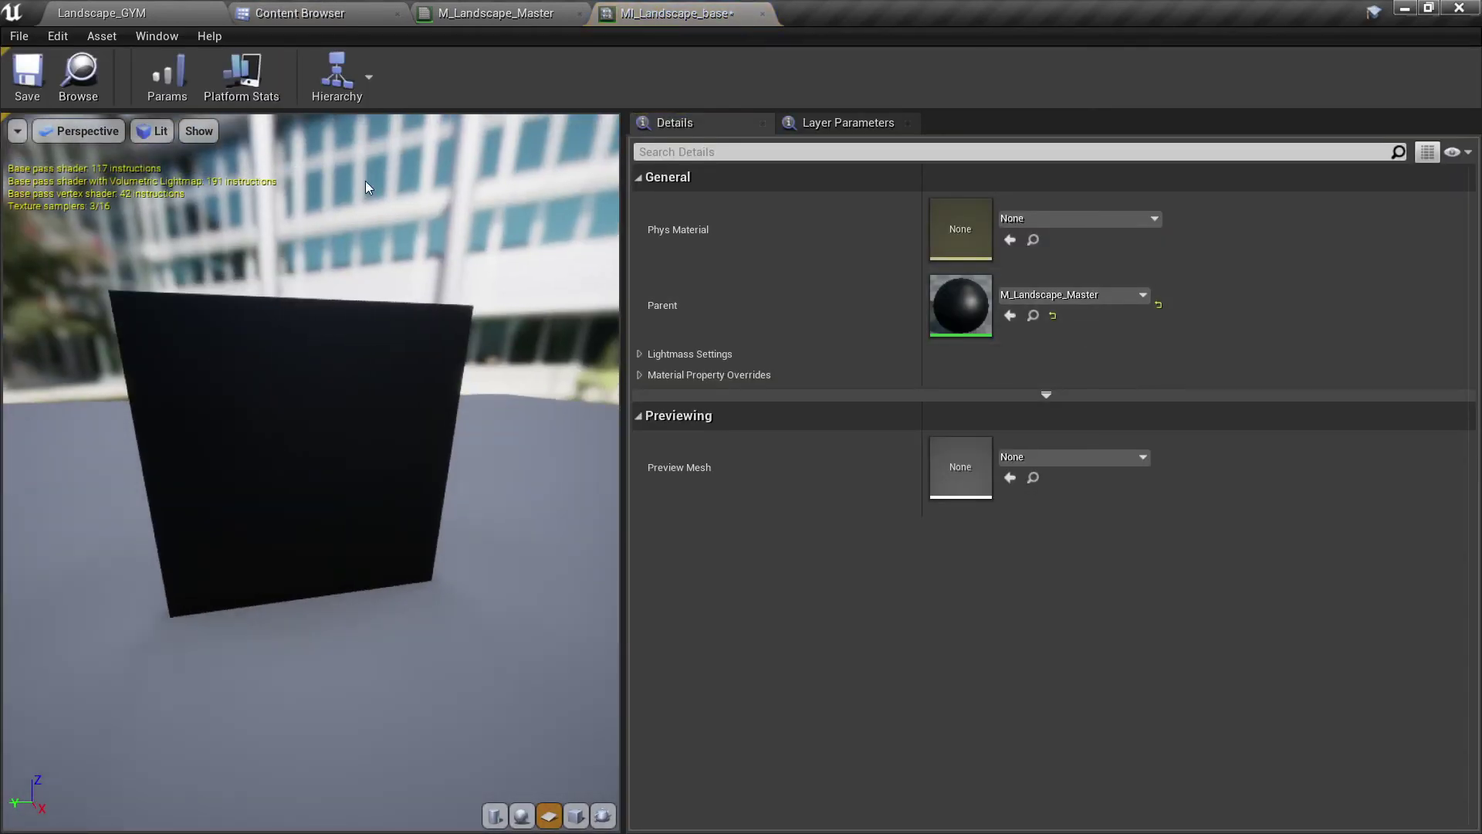
- Assign MI_Landscape_base as the Landscape Material of the selected landscape in Landscape_GYM
click(308, 13)
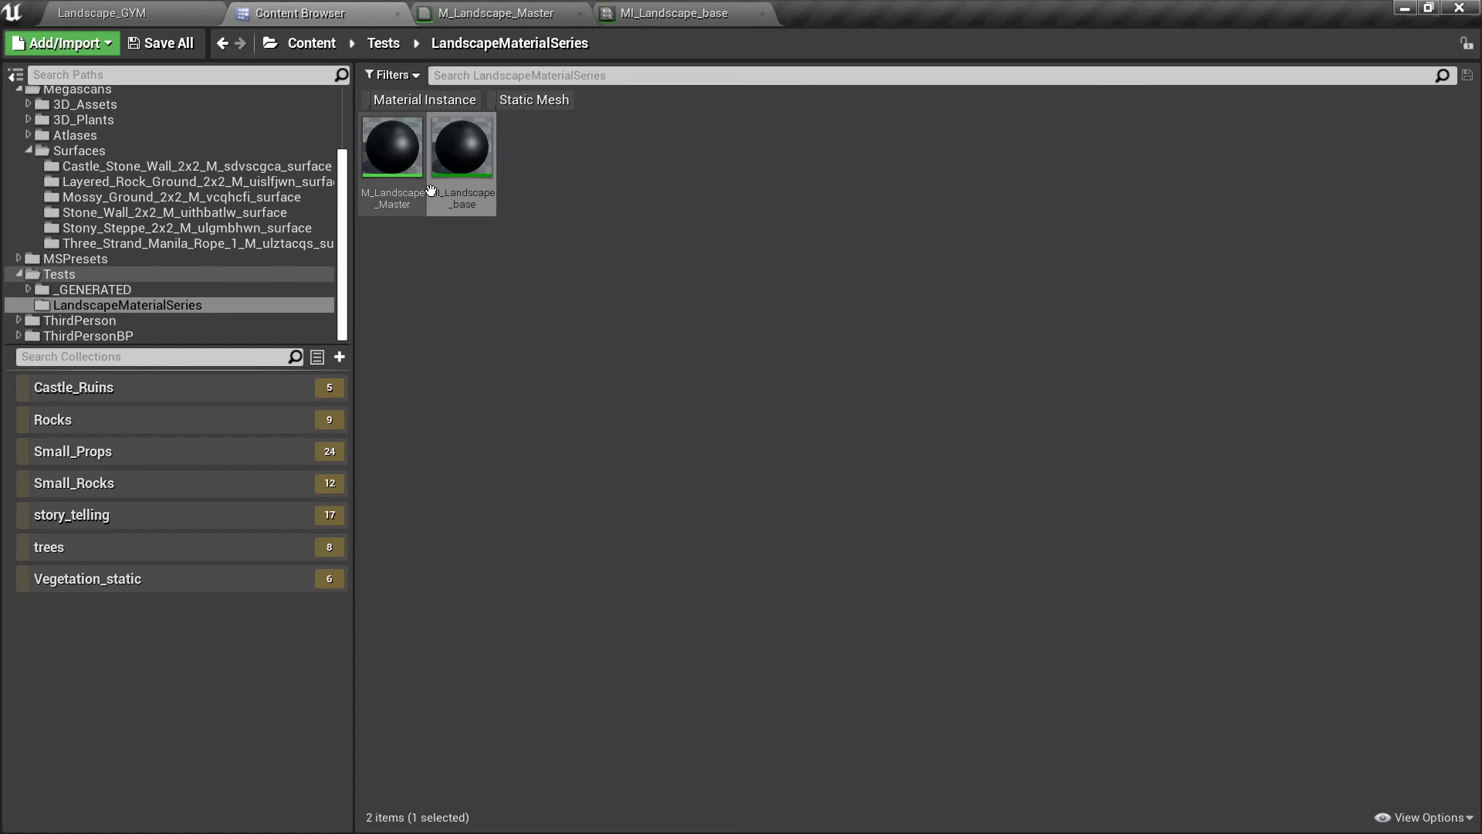
click(140, 8)
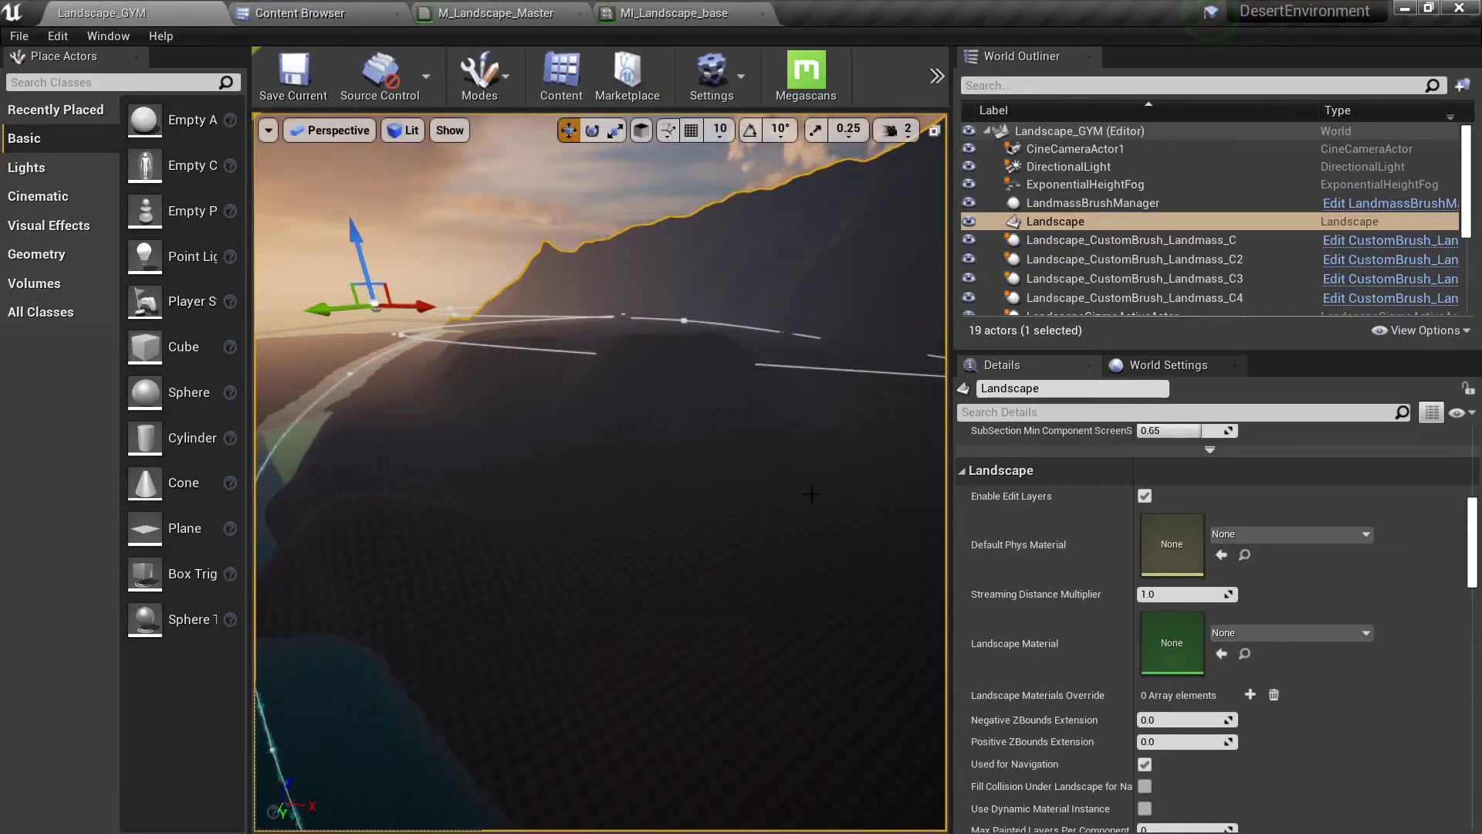
click(1222, 653)
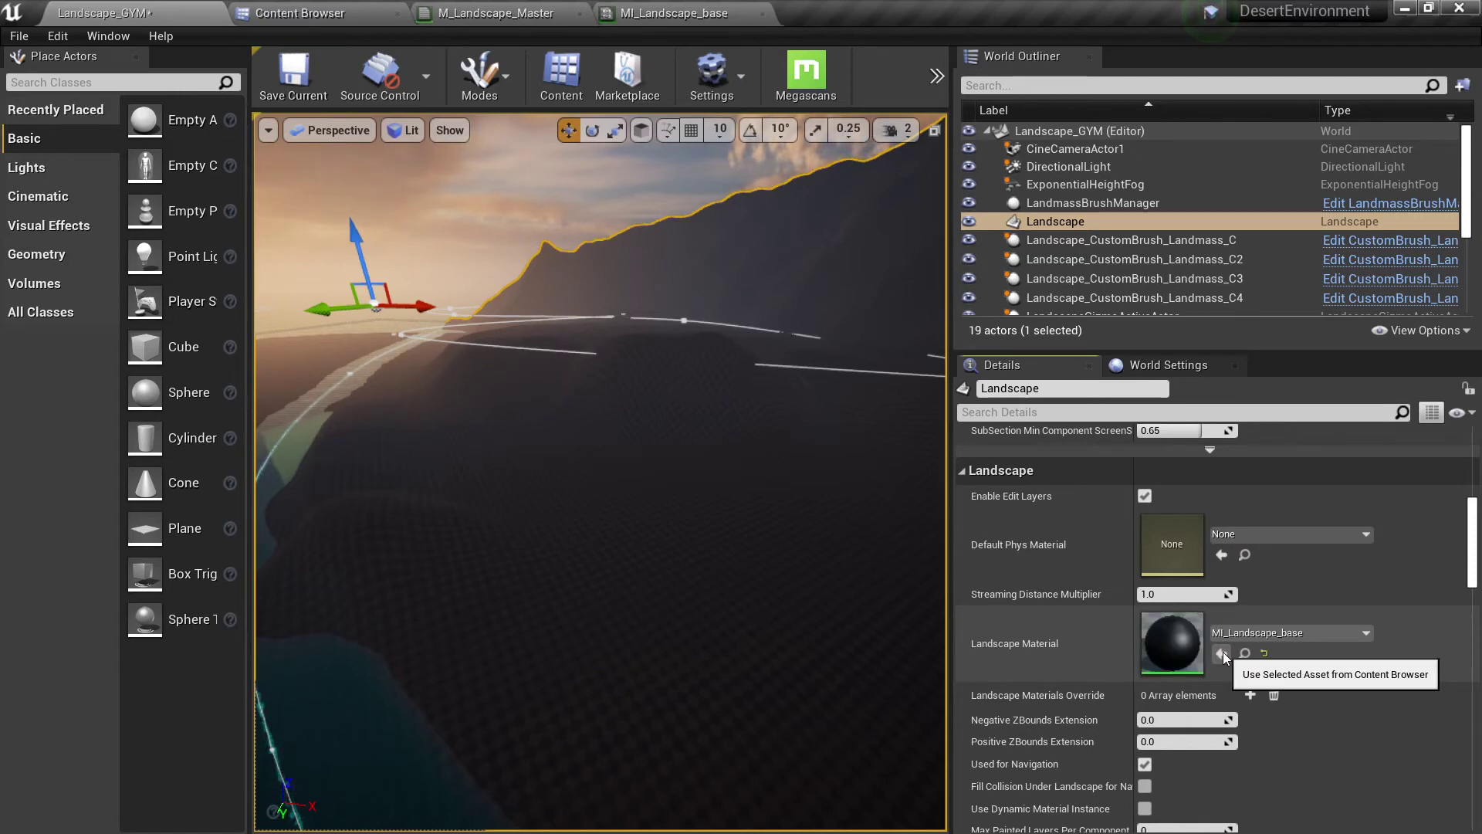
- Rotate the directional light so that the sun stands higher and lights the landscape as in daytime
key(s)
right_drag(664, 478, 624, 494)
key(w)
key(w)
key(ctrl+l)
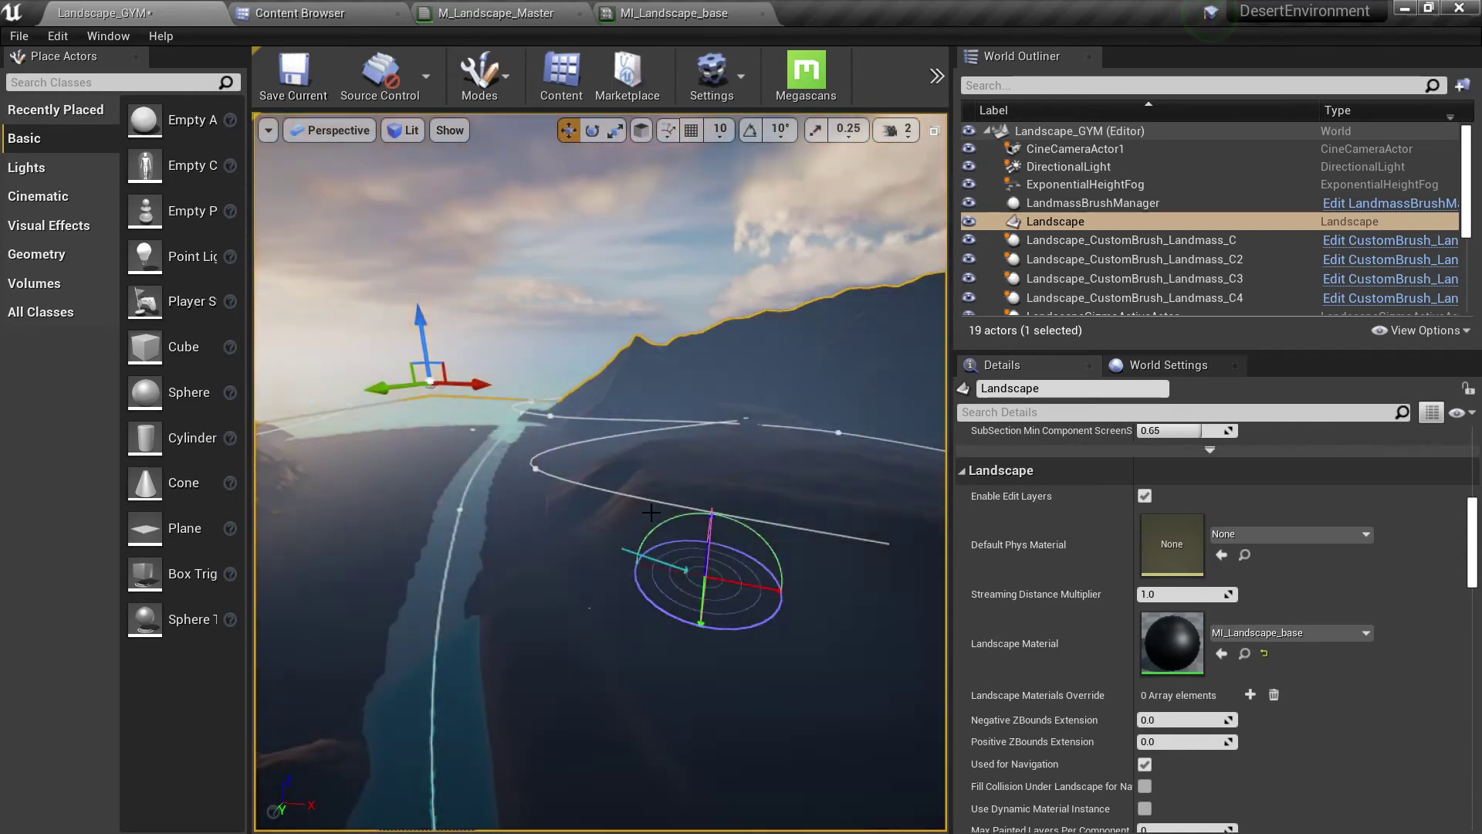
key(ctrl+l)
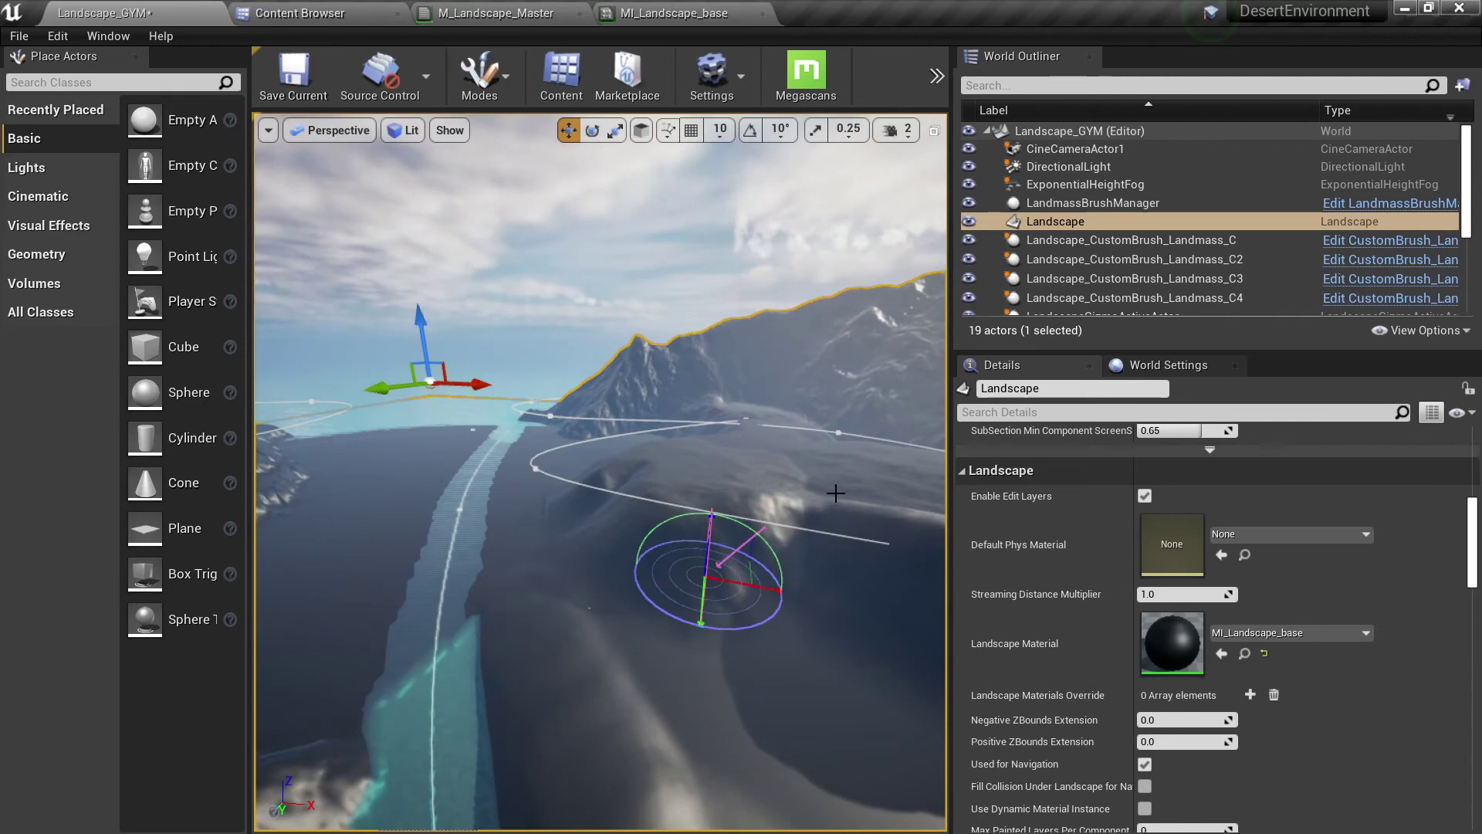
- Deselect the landscape and examine the terrain's surface from close up
key(w)
right_drag(834, 493, 614, 529)
key(Escape)
key(alt+3)
key(alt+4)
key(w)
key(w)
key(w)
key(s)
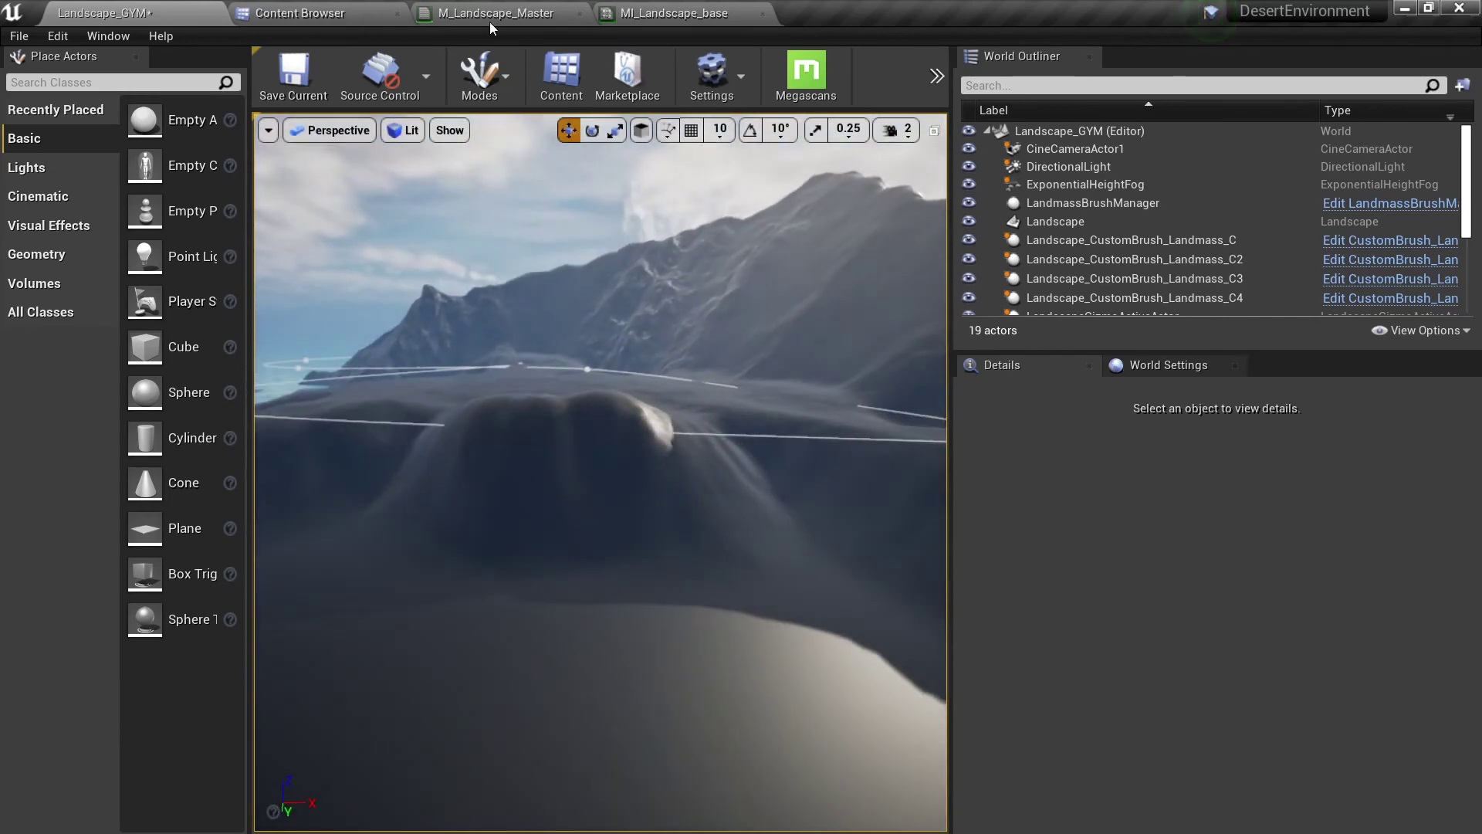
- Move the albedo texture sample higher in M_Landscape_Master and check the settings of the Layer Blend and result nodes
click(489, 21)
drag(775, 411, 770, 290)
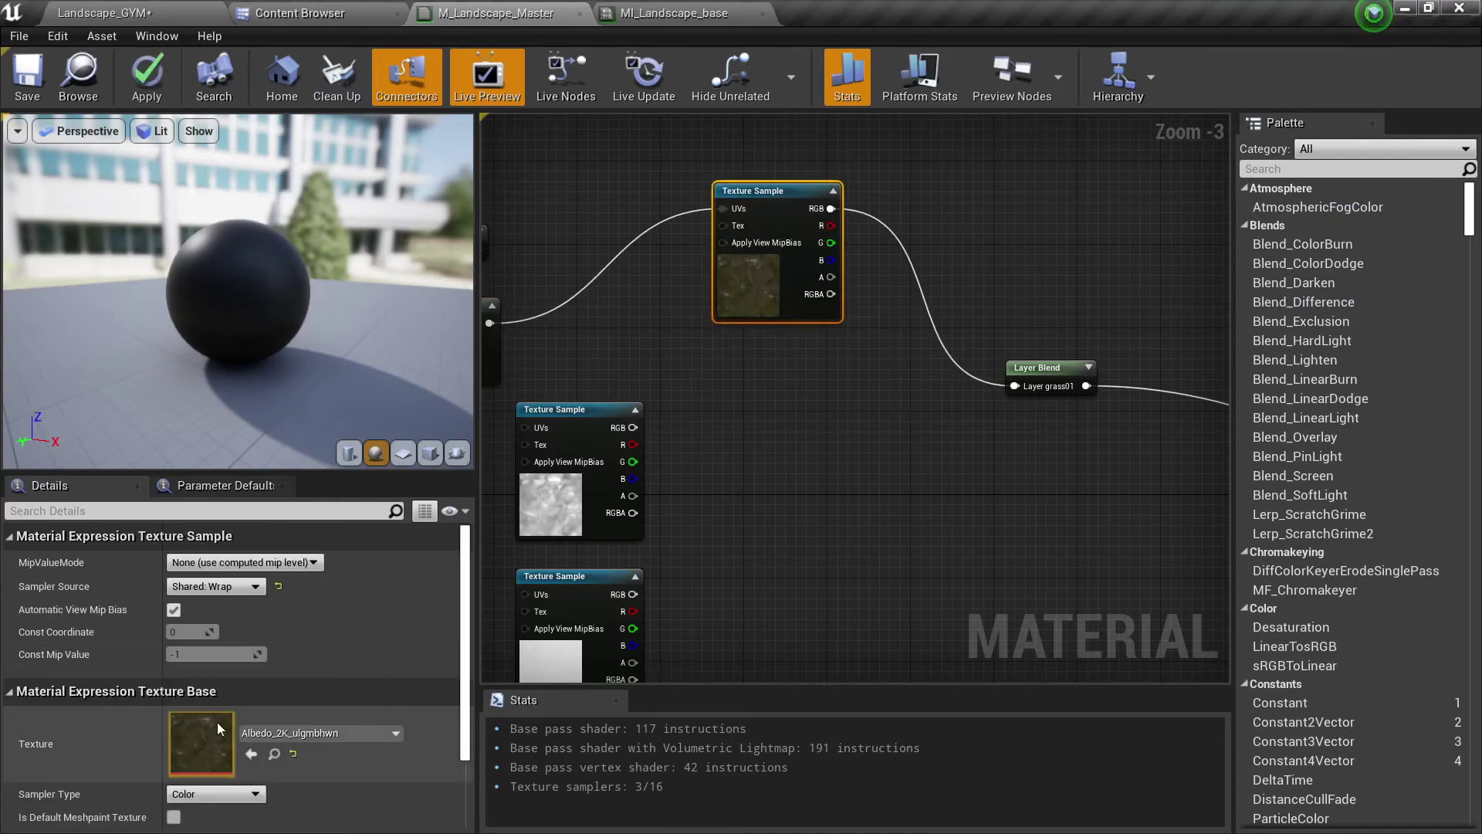
scroll(859, 362, up, 3)
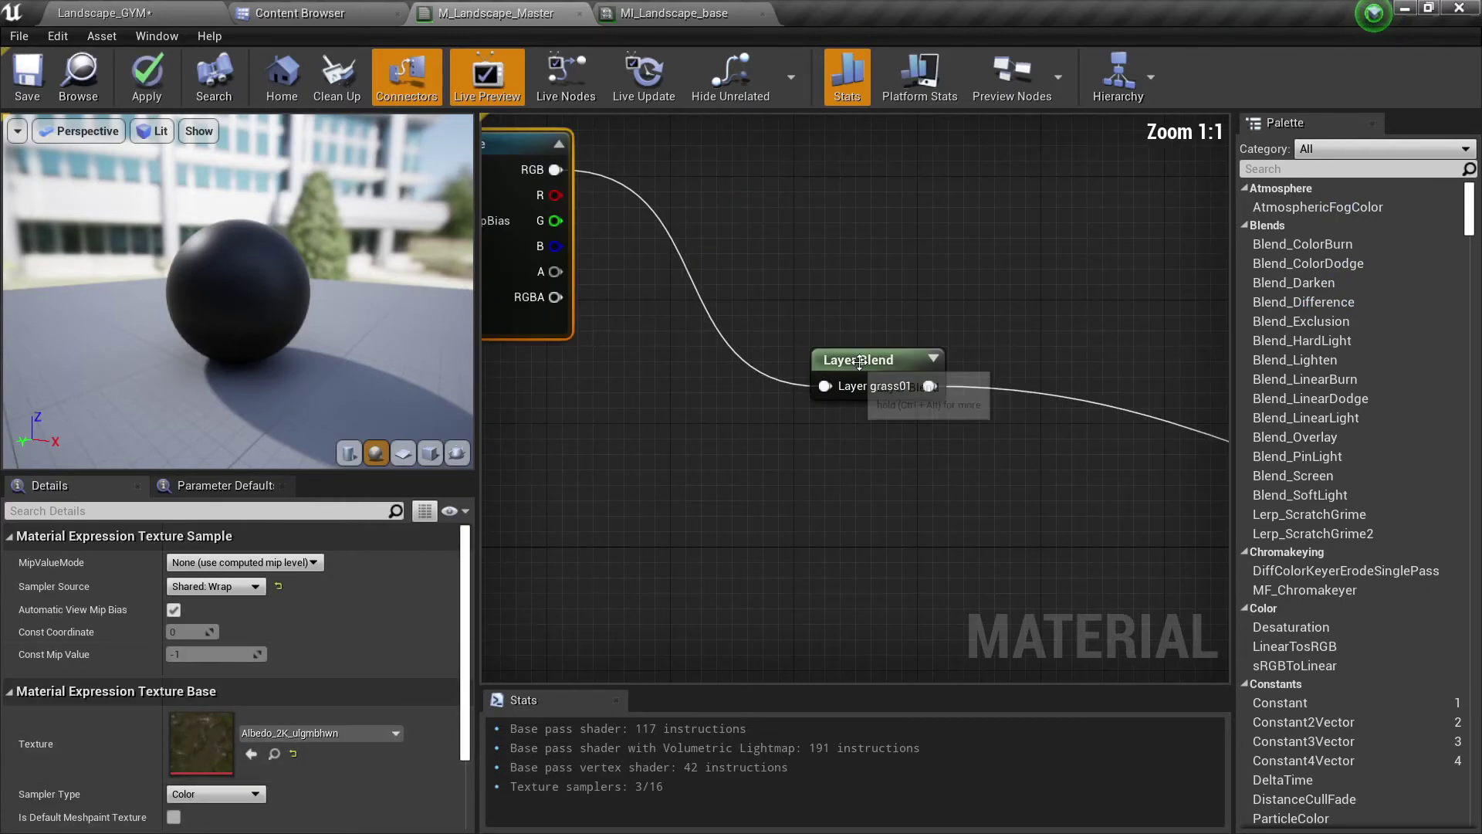
click(859, 361)
scroll(859, 361, down, 4)
scroll(874, 381, up, 4)
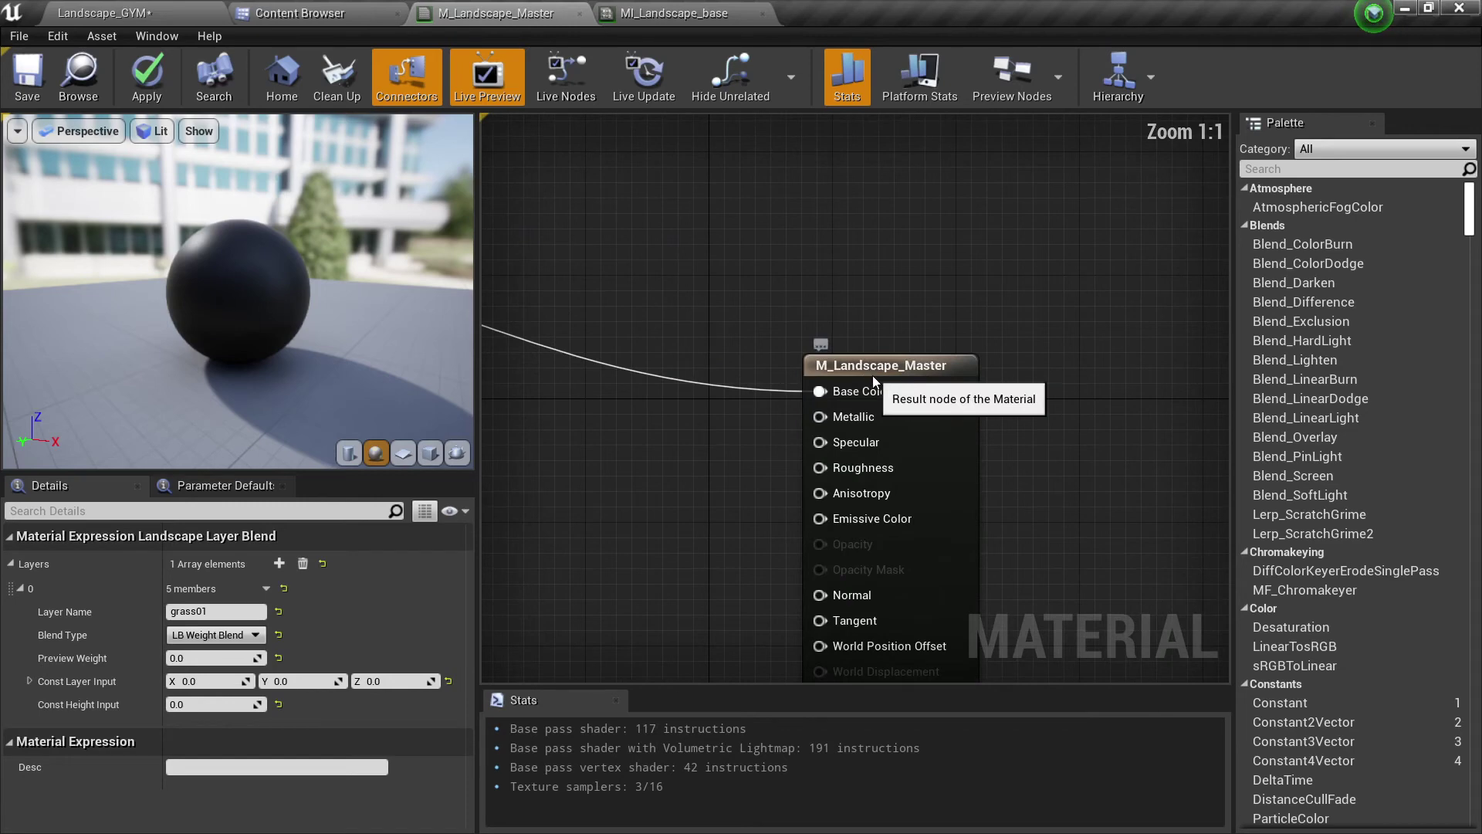
click(874, 382)
- Return to Landscape_GYM, enter the landscape Paint mode and make Layer1 the active edit layer
click(332, 13)
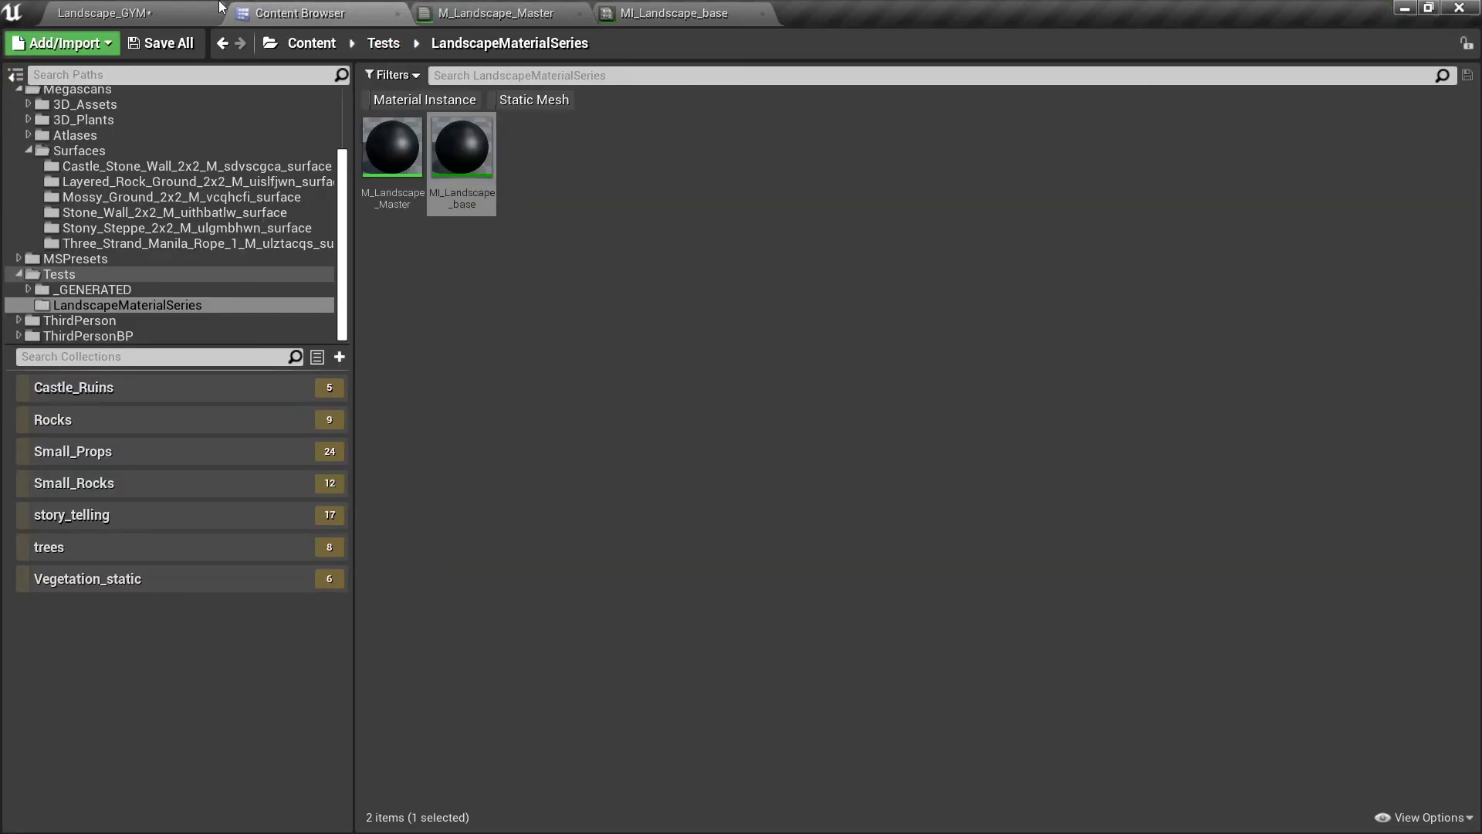
click(220, 7)
click(584, 491)
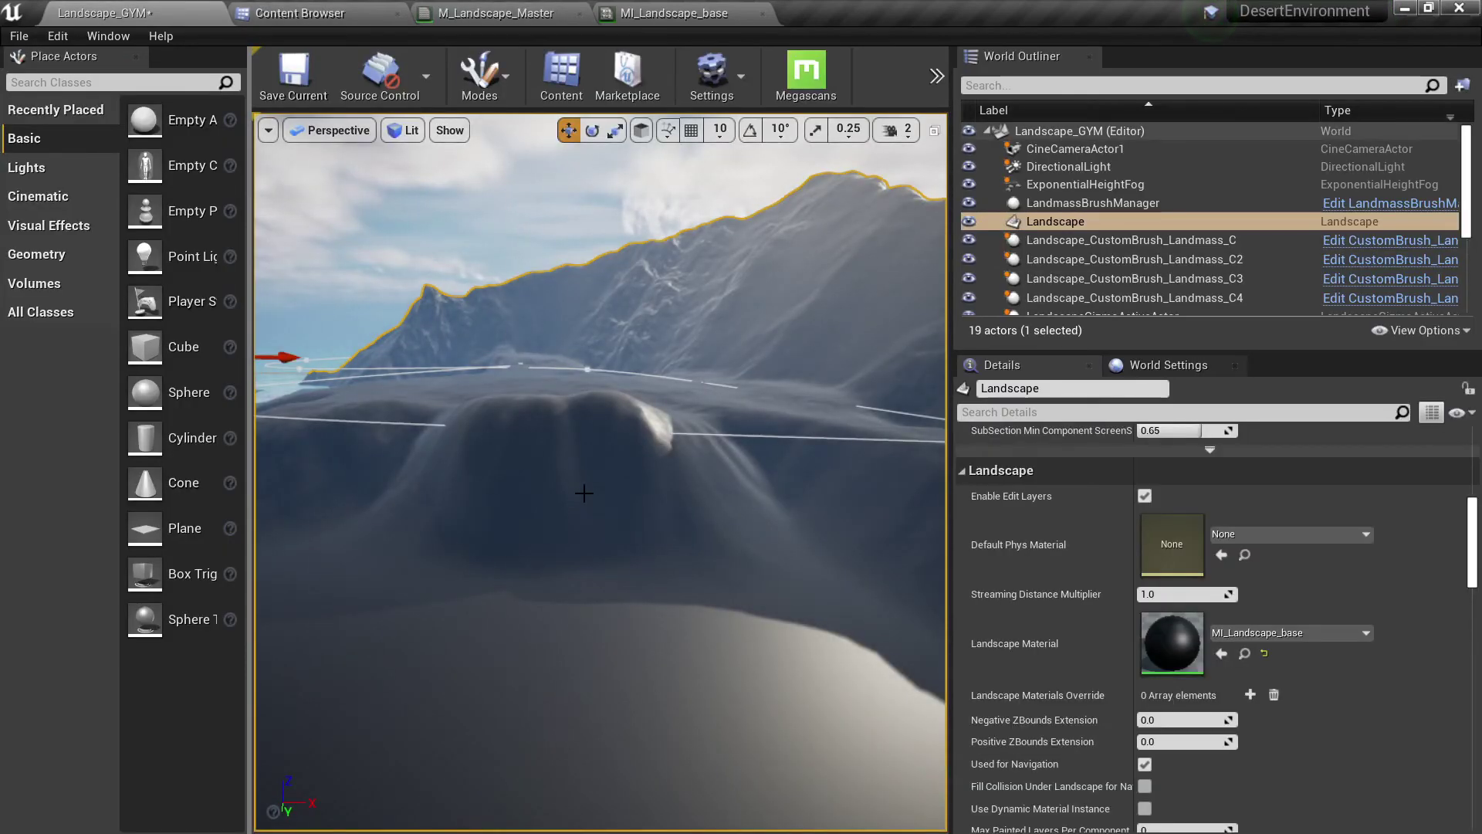
right_drag(616, 541, 570, 275)
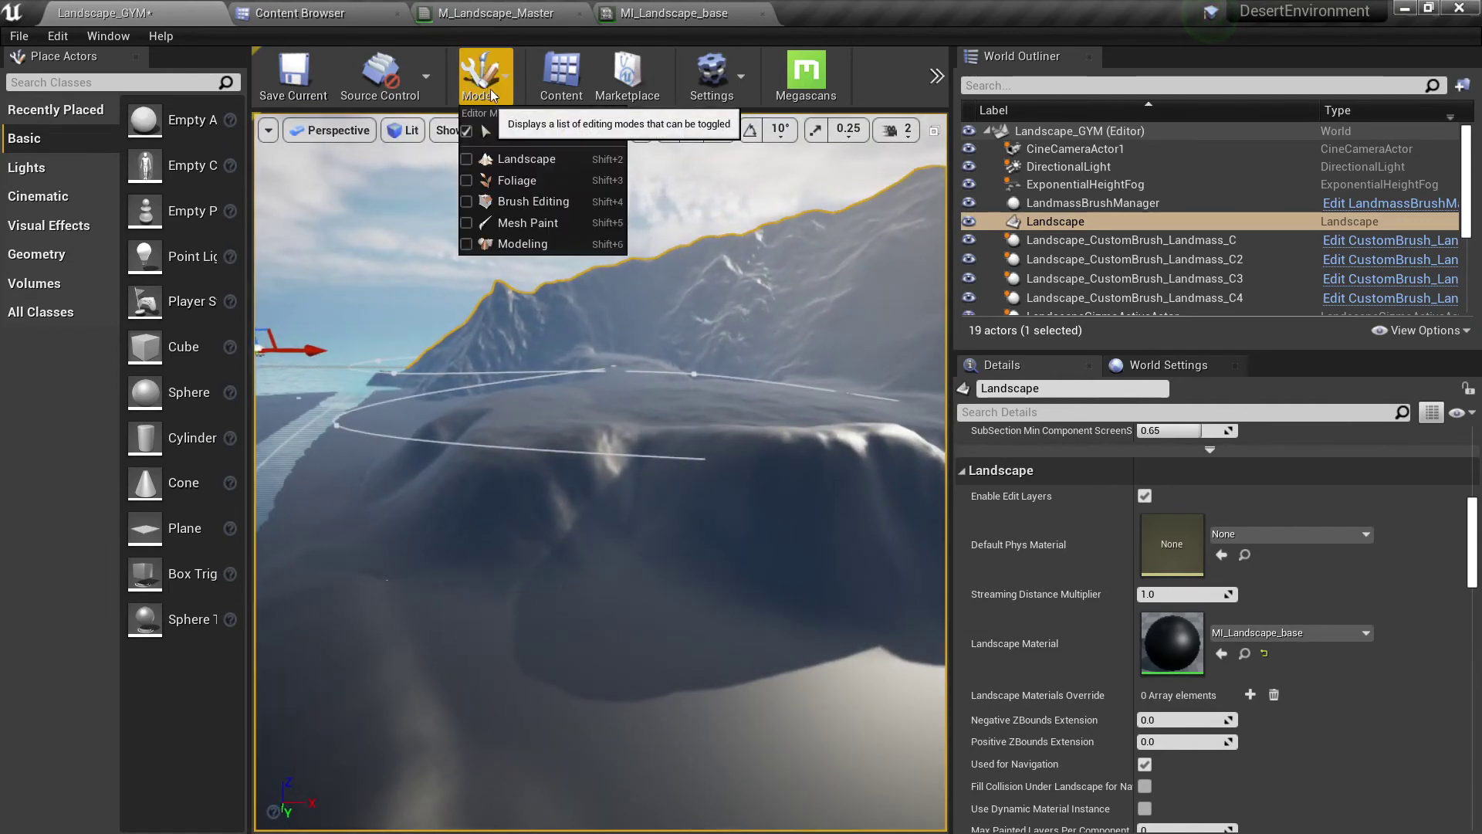
click(518, 162)
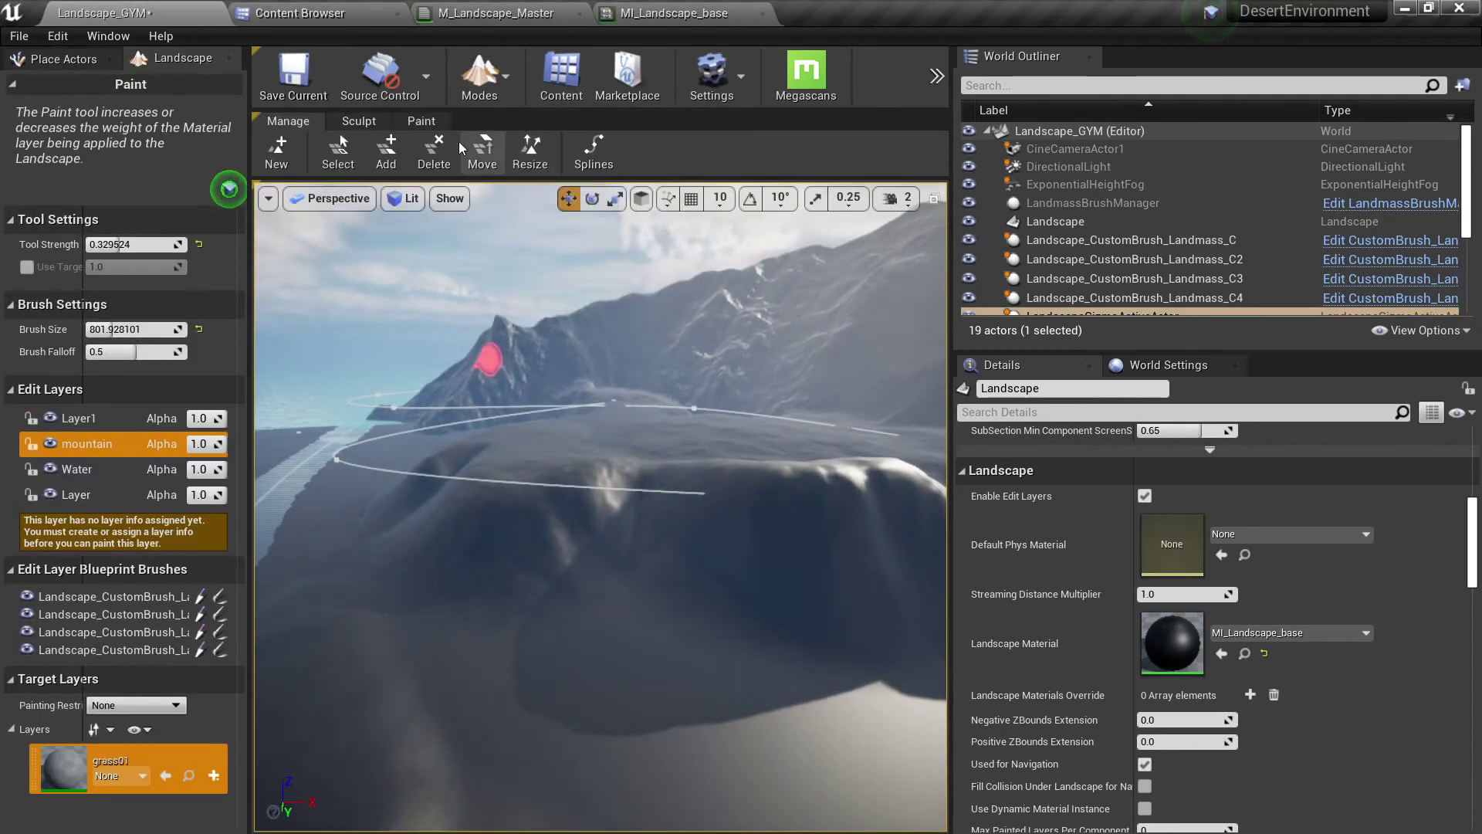
click(408, 122)
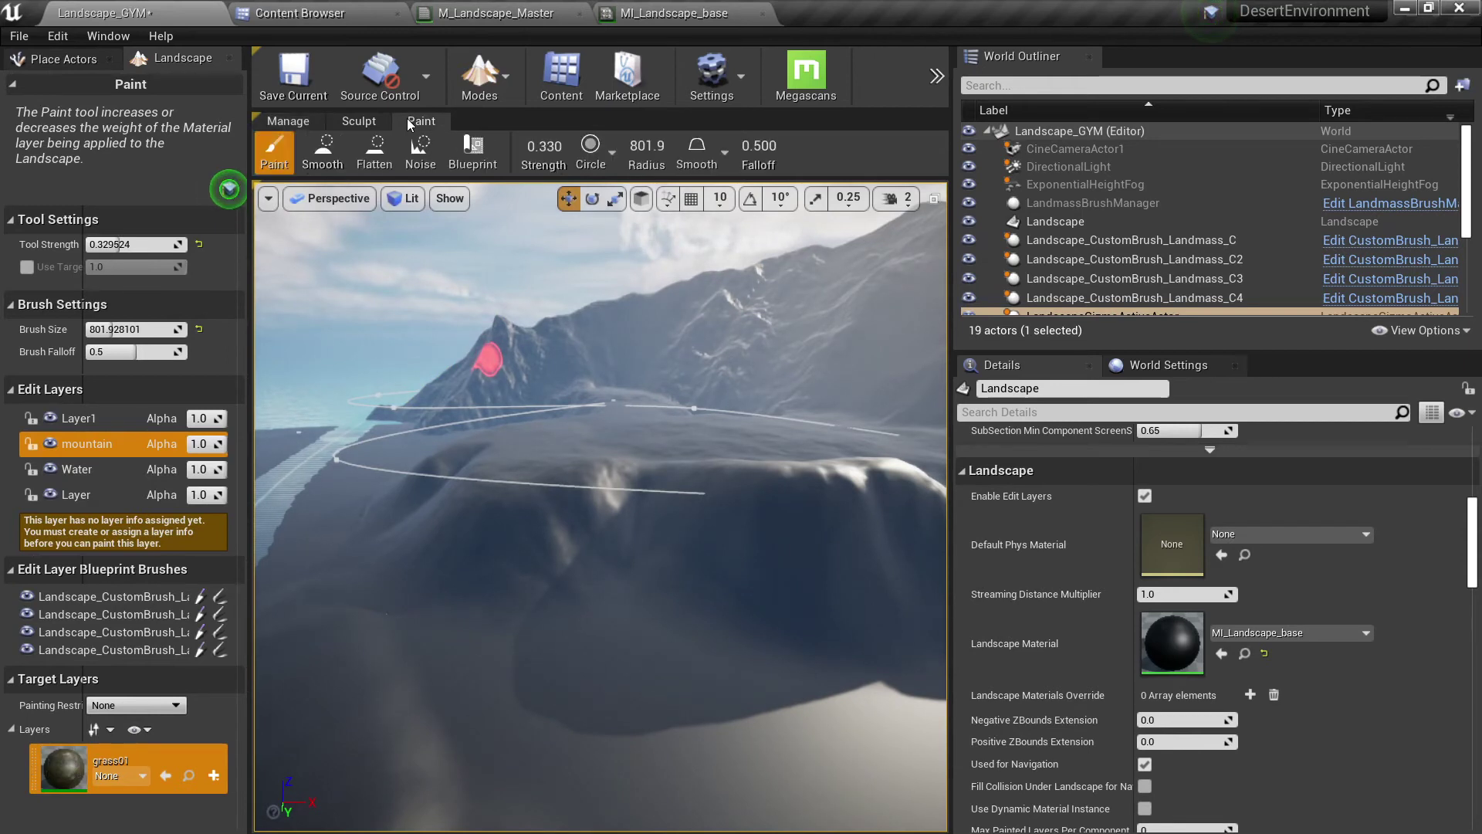
click(77, 419)
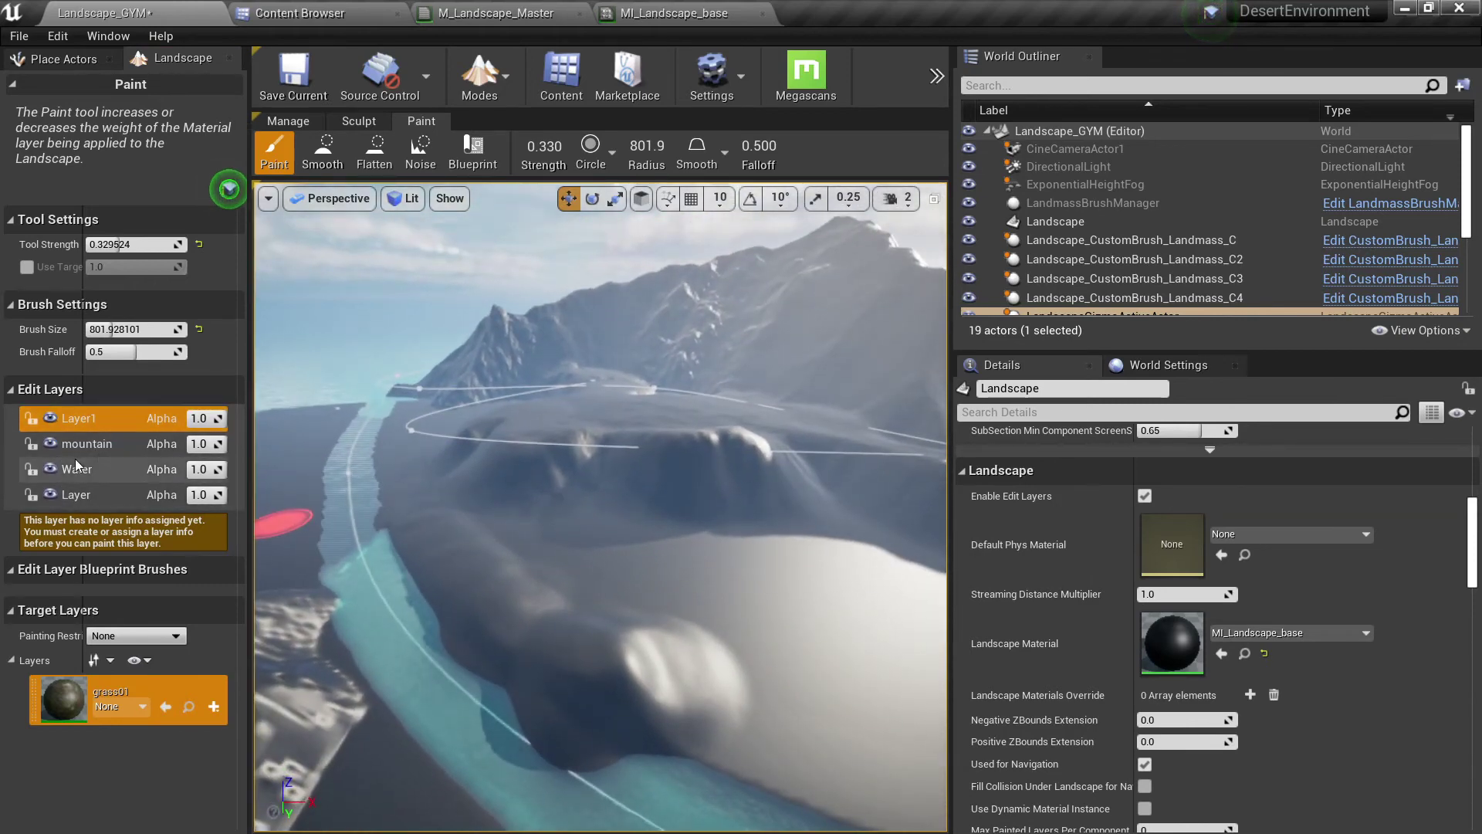
- Make Layer the active edit layer and create the weight-blended layer info grass01_LayerInfo for grass01 in the Landscape_GYM_sharedassets folder
click(82, 494)
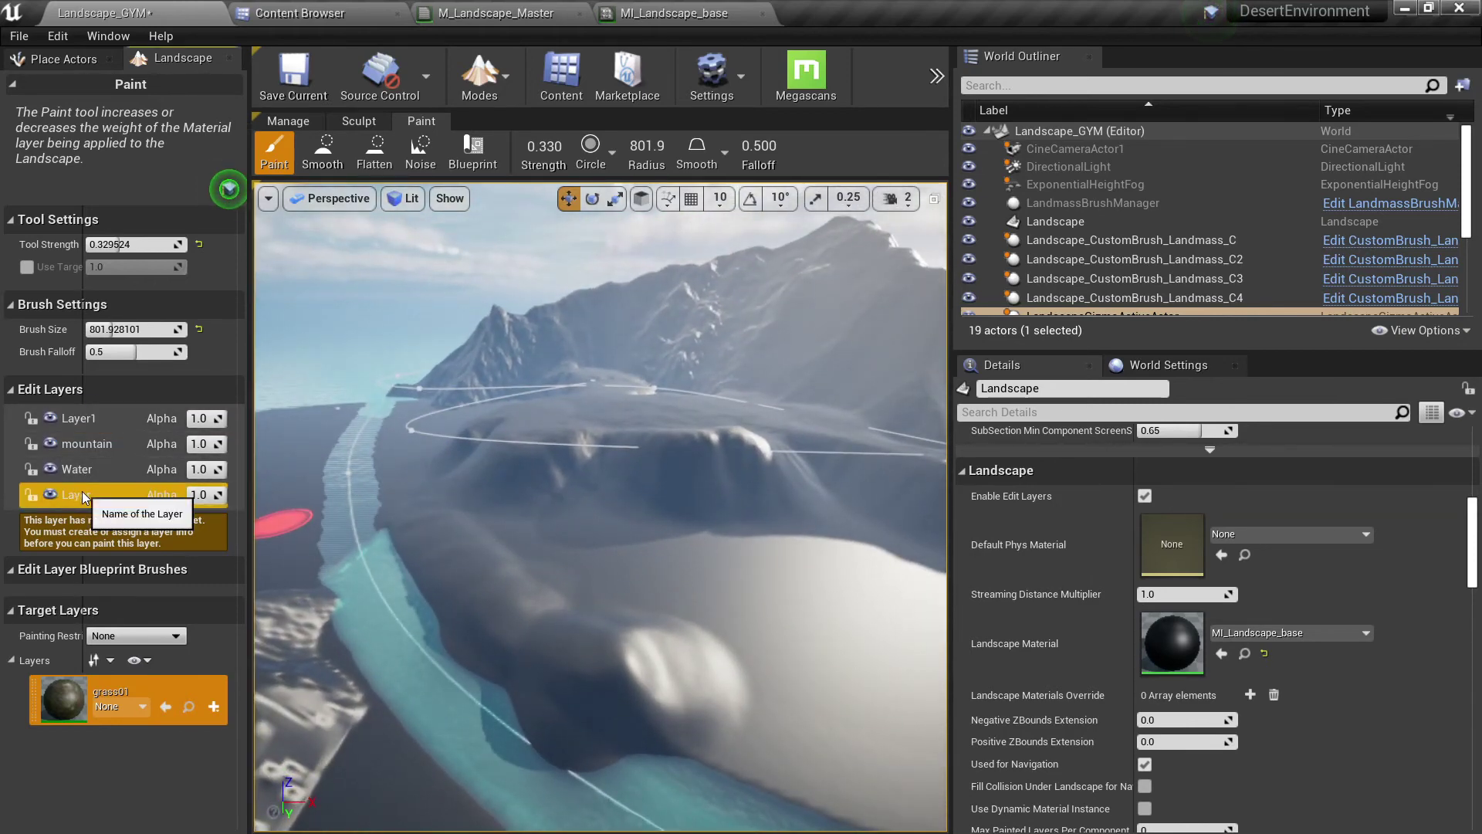
right_drag(453, 525, 440, 502)
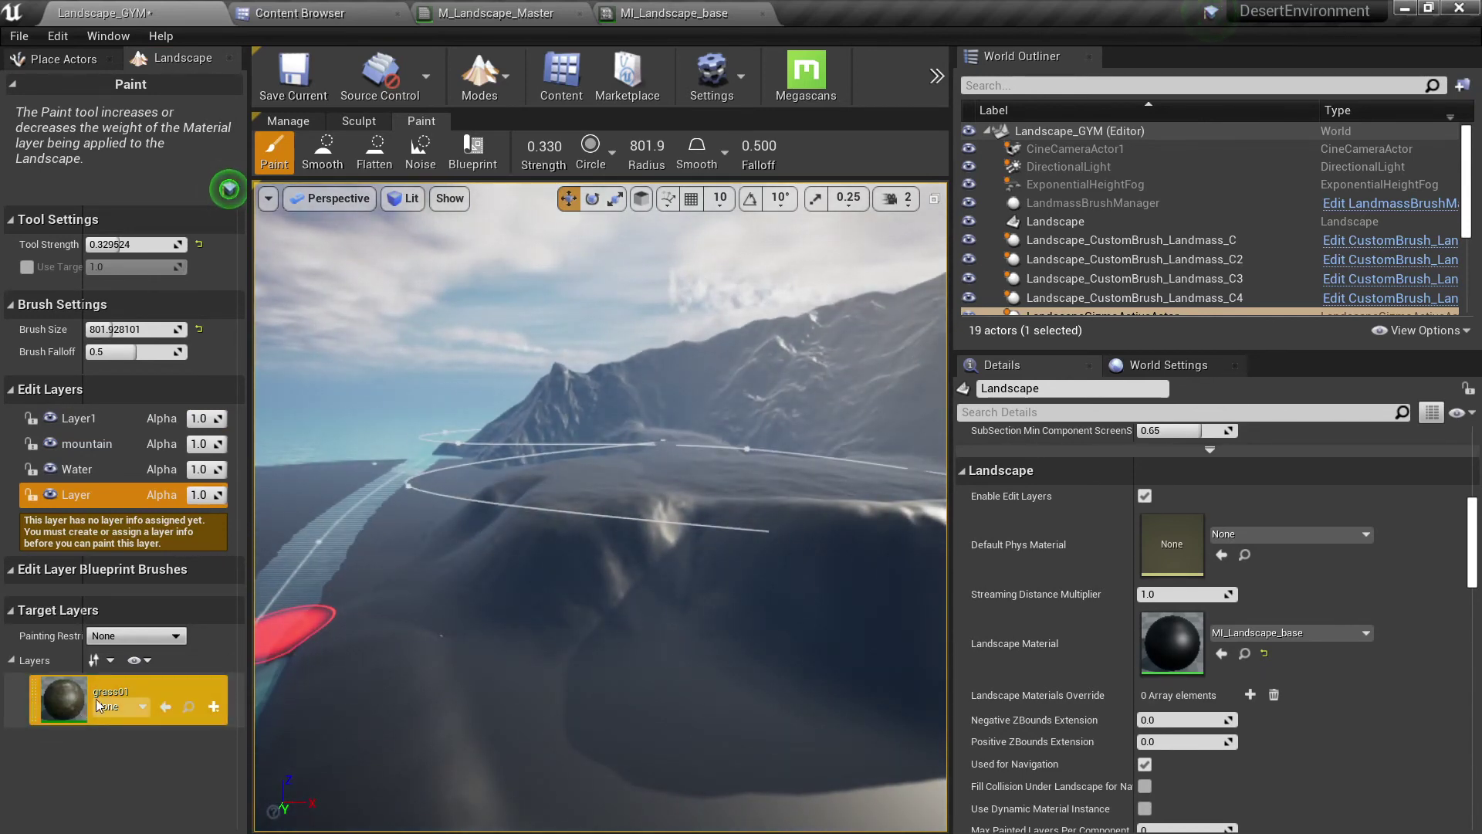
click(216, 714)
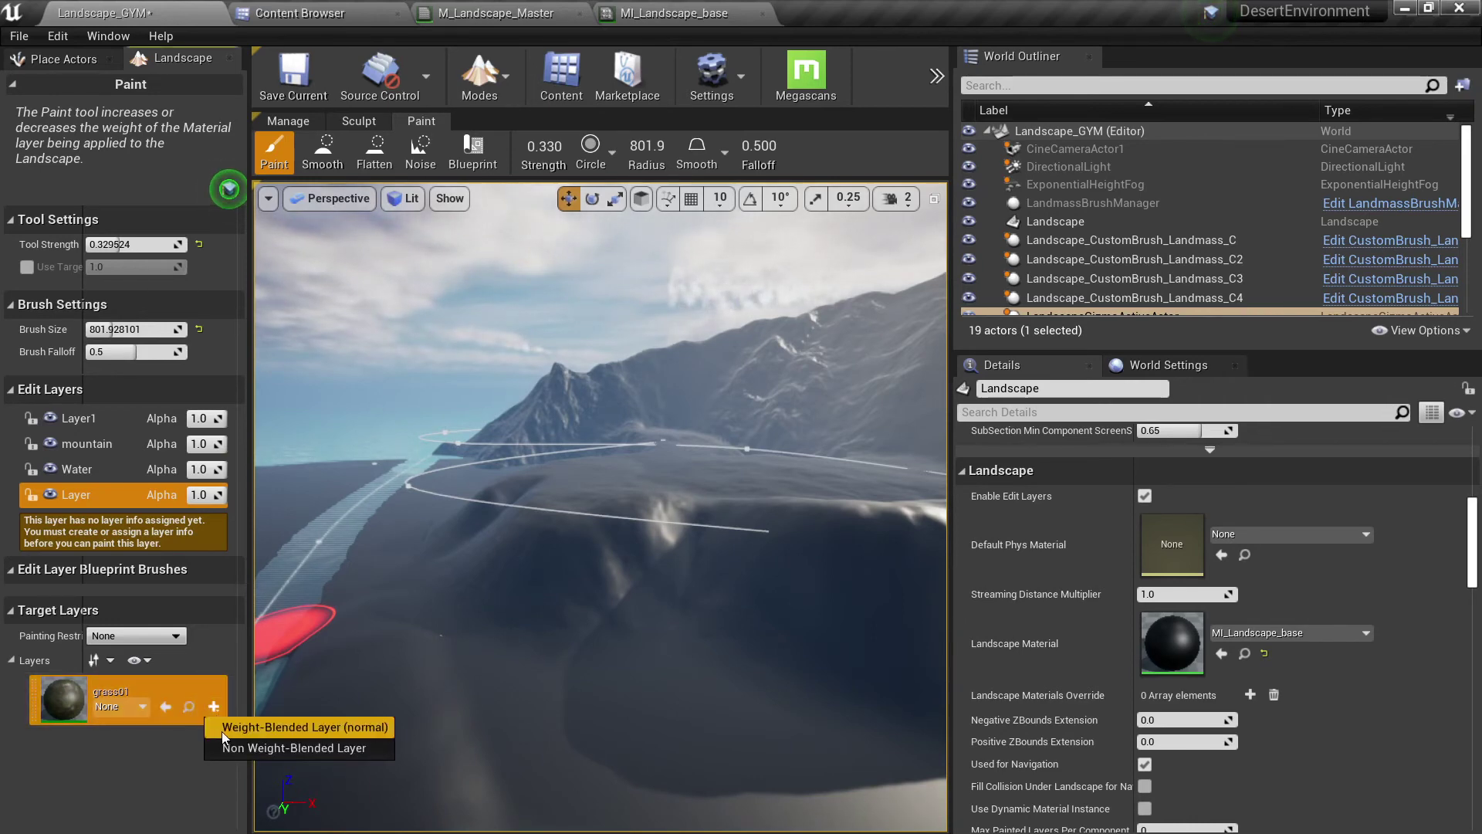
click(221, 730)
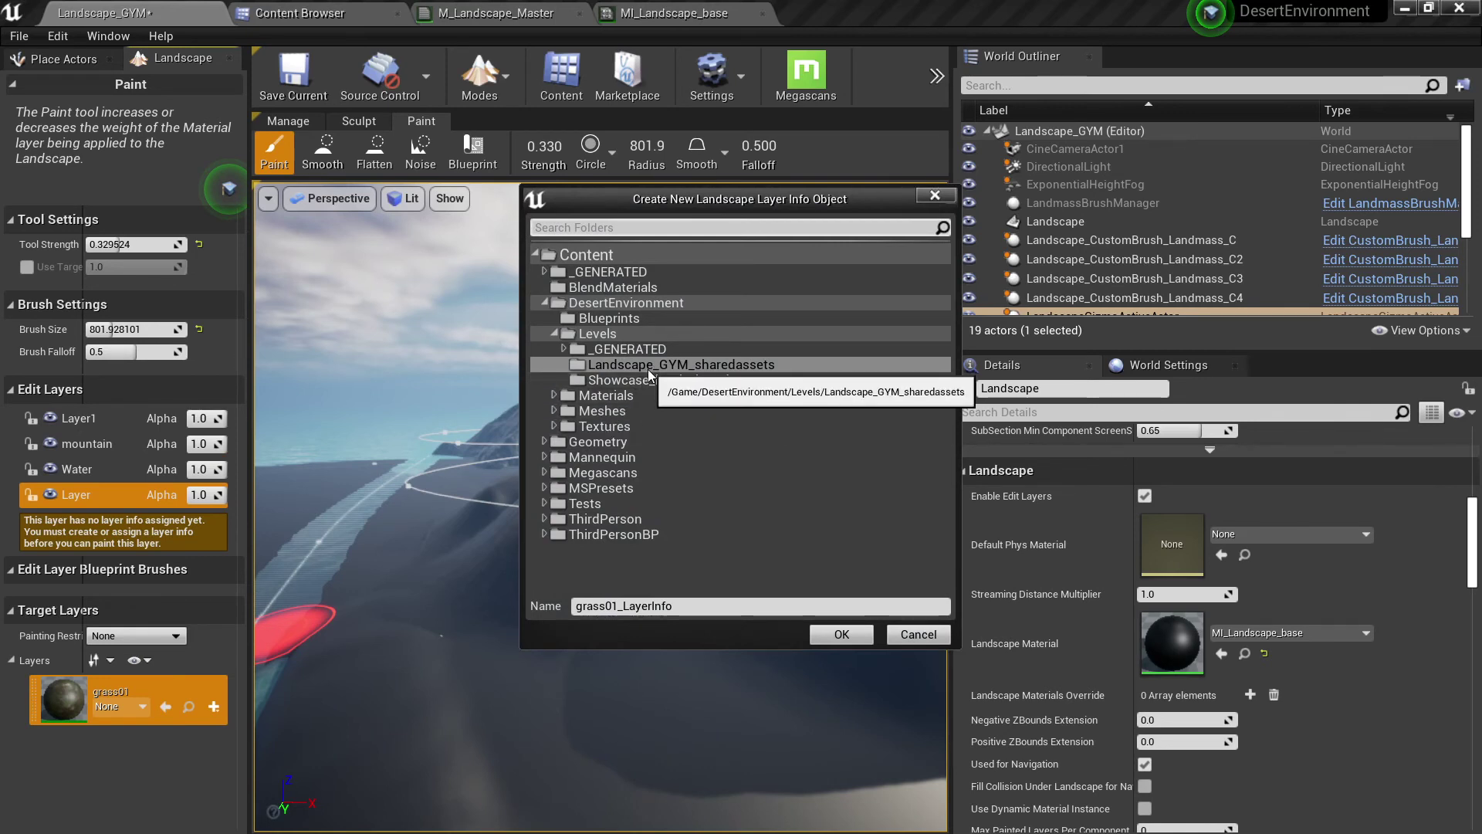
click(646, 369)
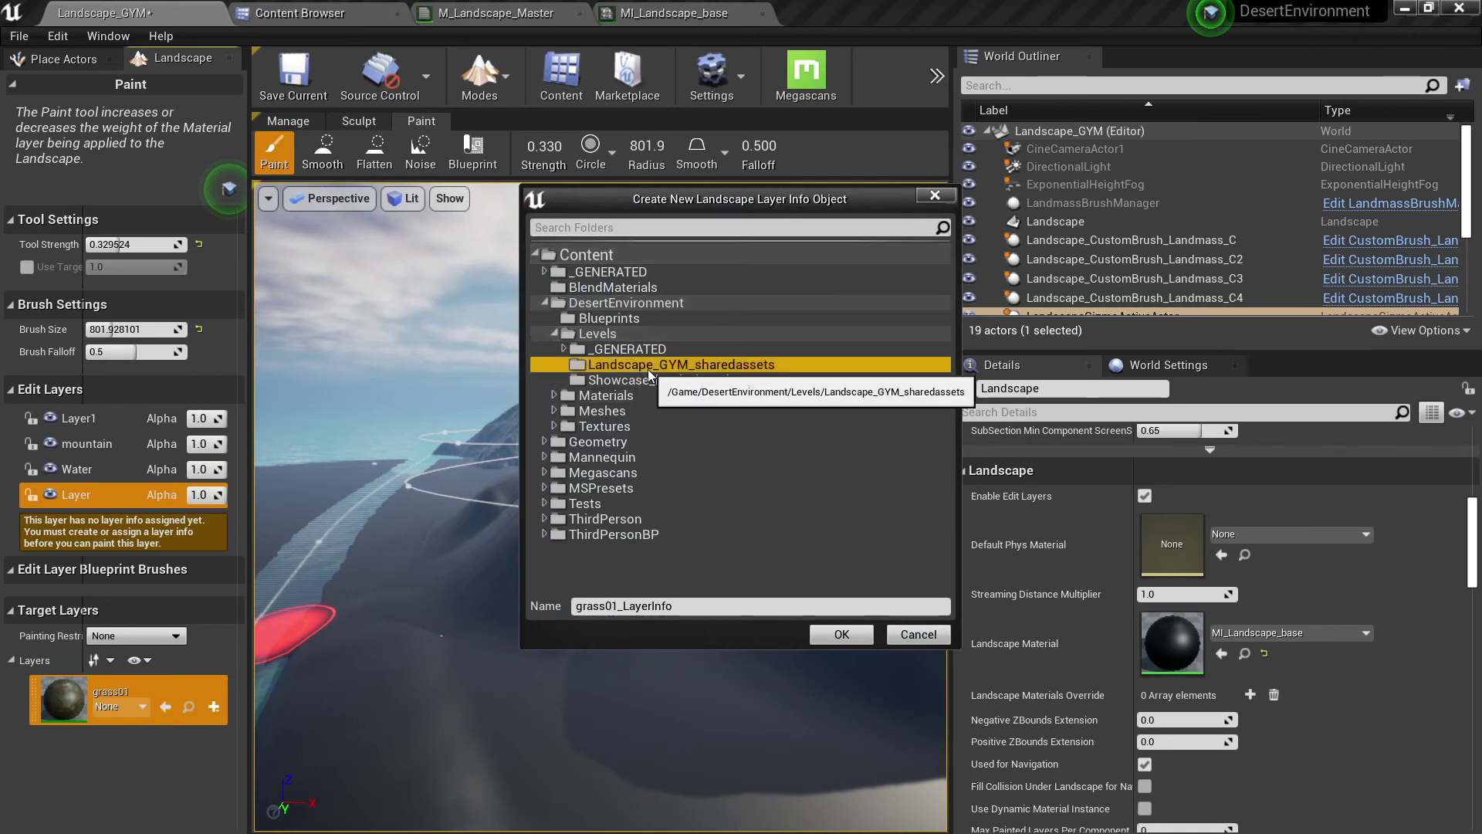
click(845, 637)
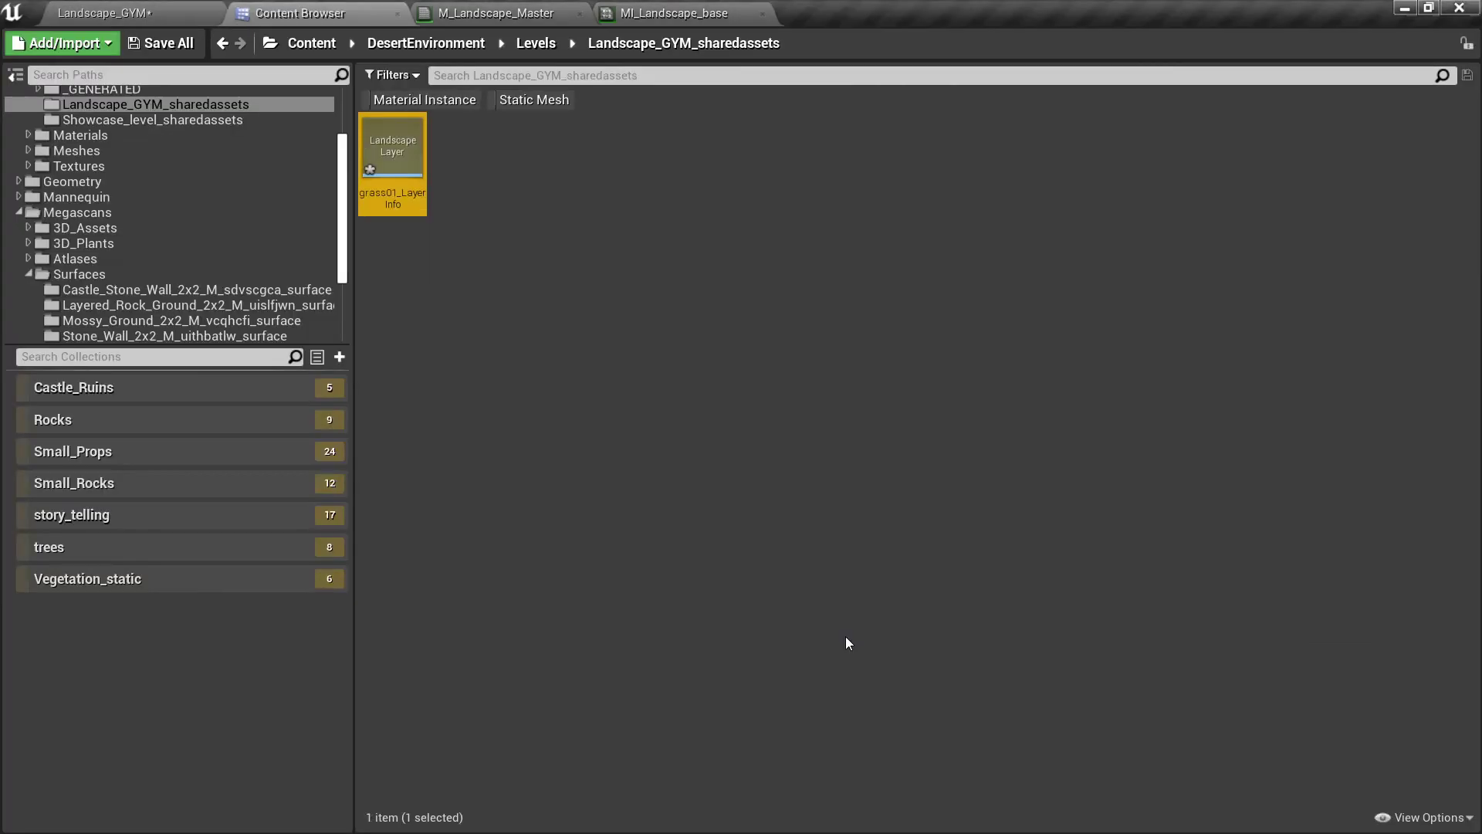
- Return to Landscape_GYM and examine the whole landscape from several angles, checking the lit view and the landscape Manage mode
click(150, 15)
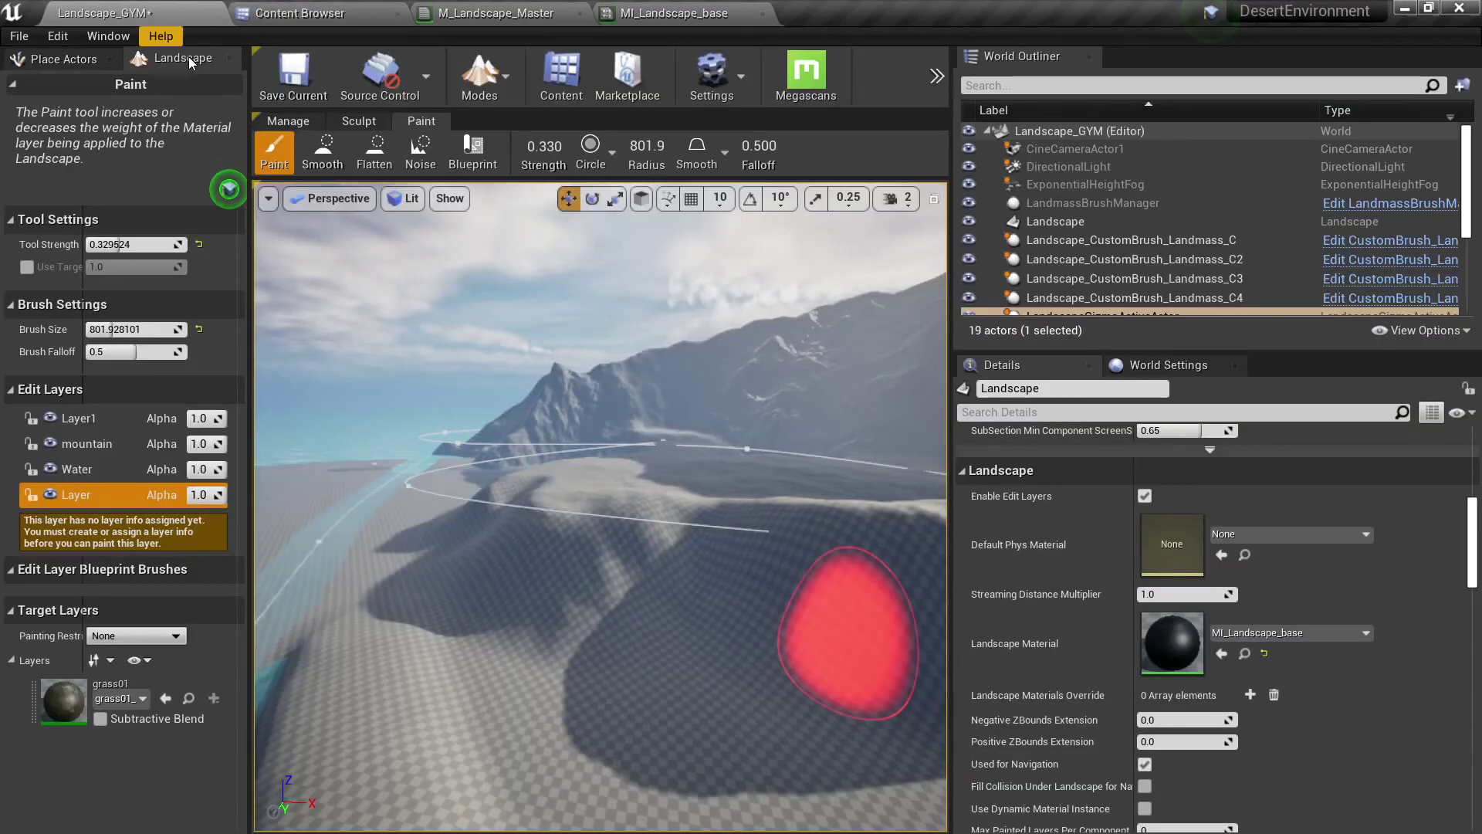
mouse_move(540, 554)
right_down()
mouse_move(532, 583)
mouse_move(470, 567)
mouse_move(494, 610)
mouse_move(482, 641)
mouse_move(494, 629)
mouse_move(347, 649)
mouse_move(563, 667)
mouse_move(602, 648)
mouse_move(540, 555)
mouse_move(592, 549)
right_up()
key(alt+2)
key(alt+4)
right_drag(424, 670, 438, 645)
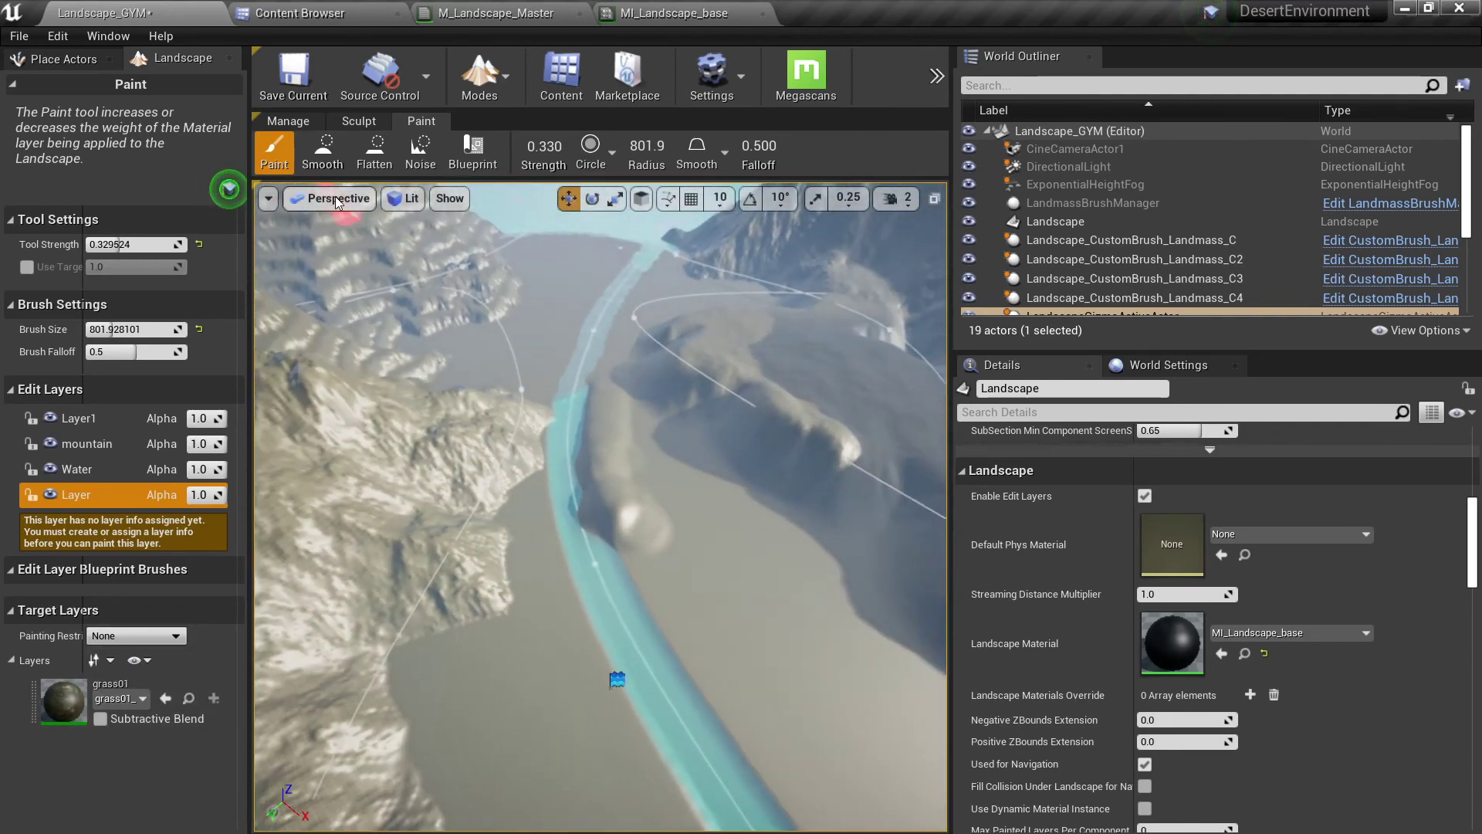
click(293, 121)
mouse_move(708, 520)
right_down()
mouse_move(671, 544)
mouse_move(669, 512)
right_up()
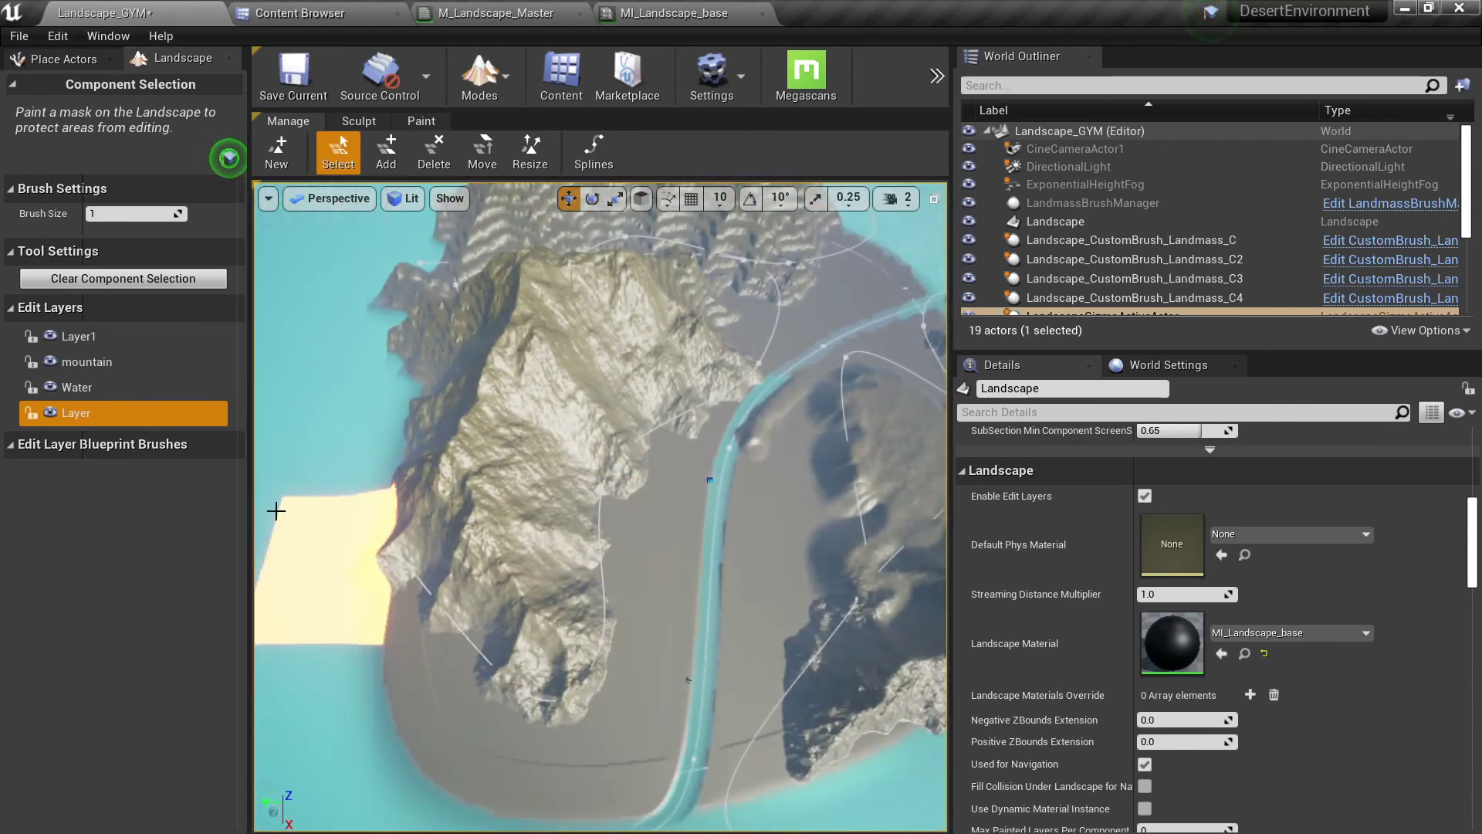
right_drag(612, 360, 637, 344)
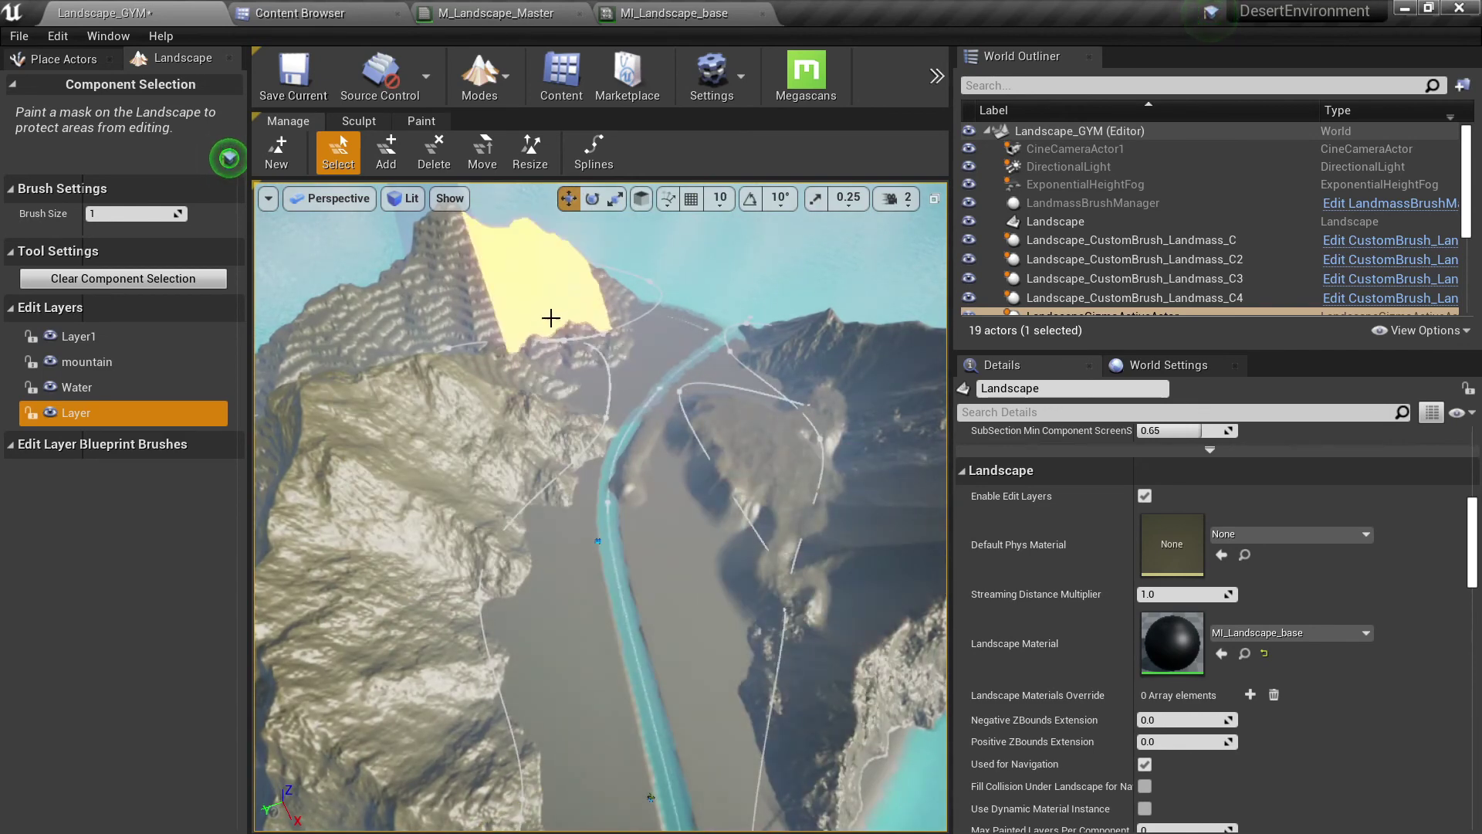
right_drag(754, 403, 652, 332)
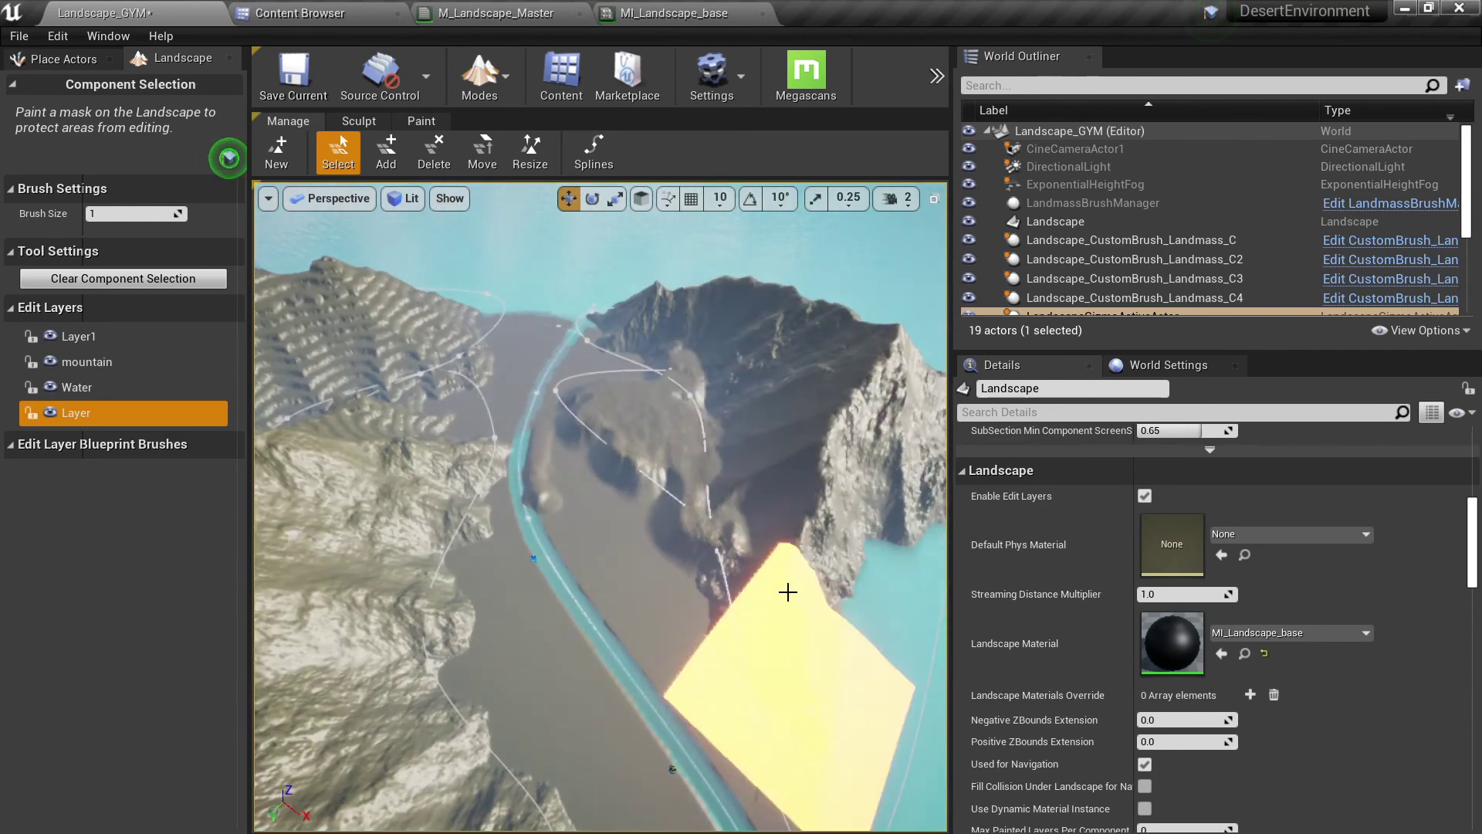
right_drag(683, 630, 699, 538)
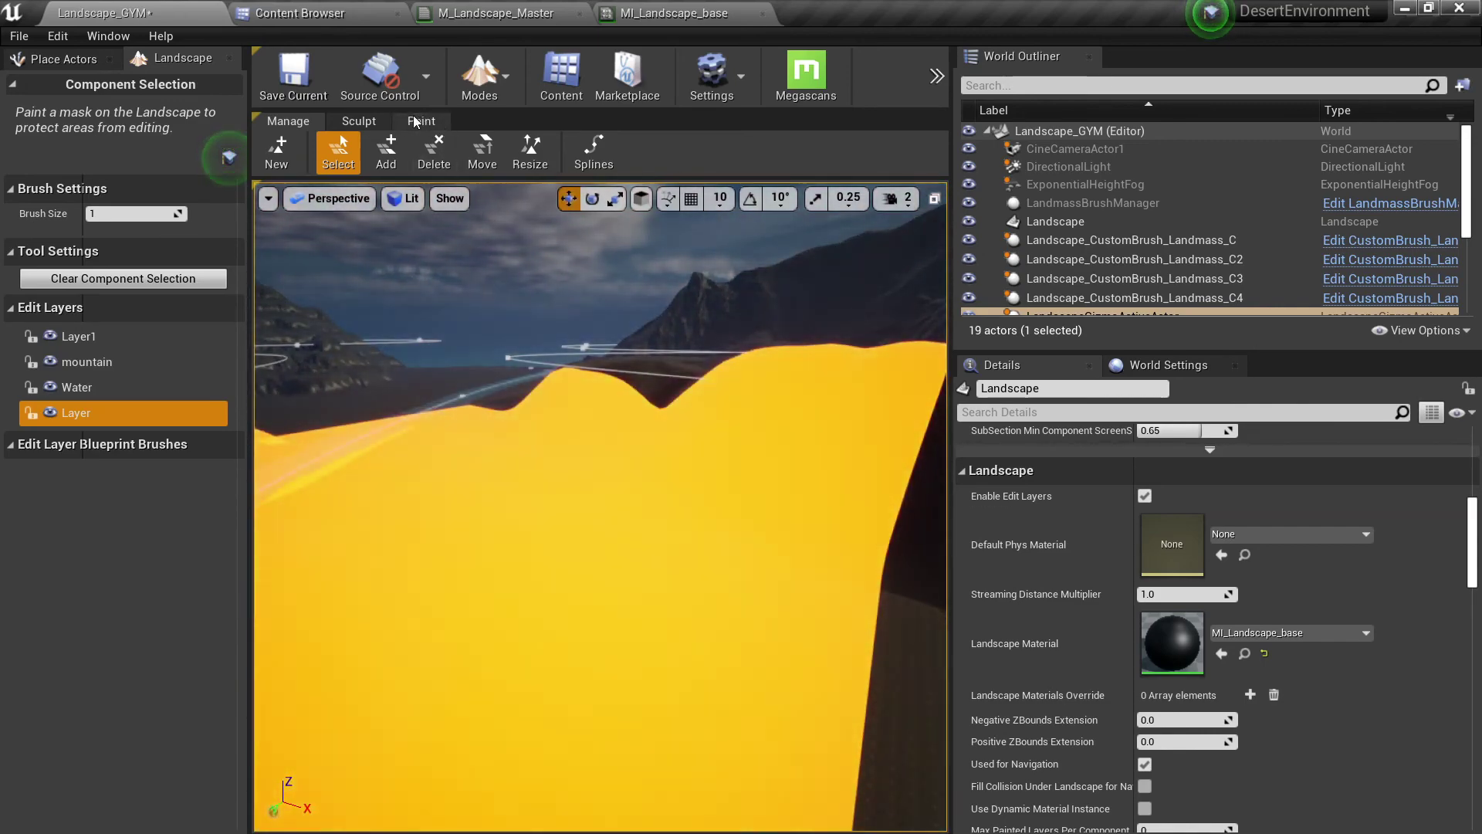
- Switch the landscape tools back to Paint mode and fill the entire landscape with the grass01 layer
click(416, 120)
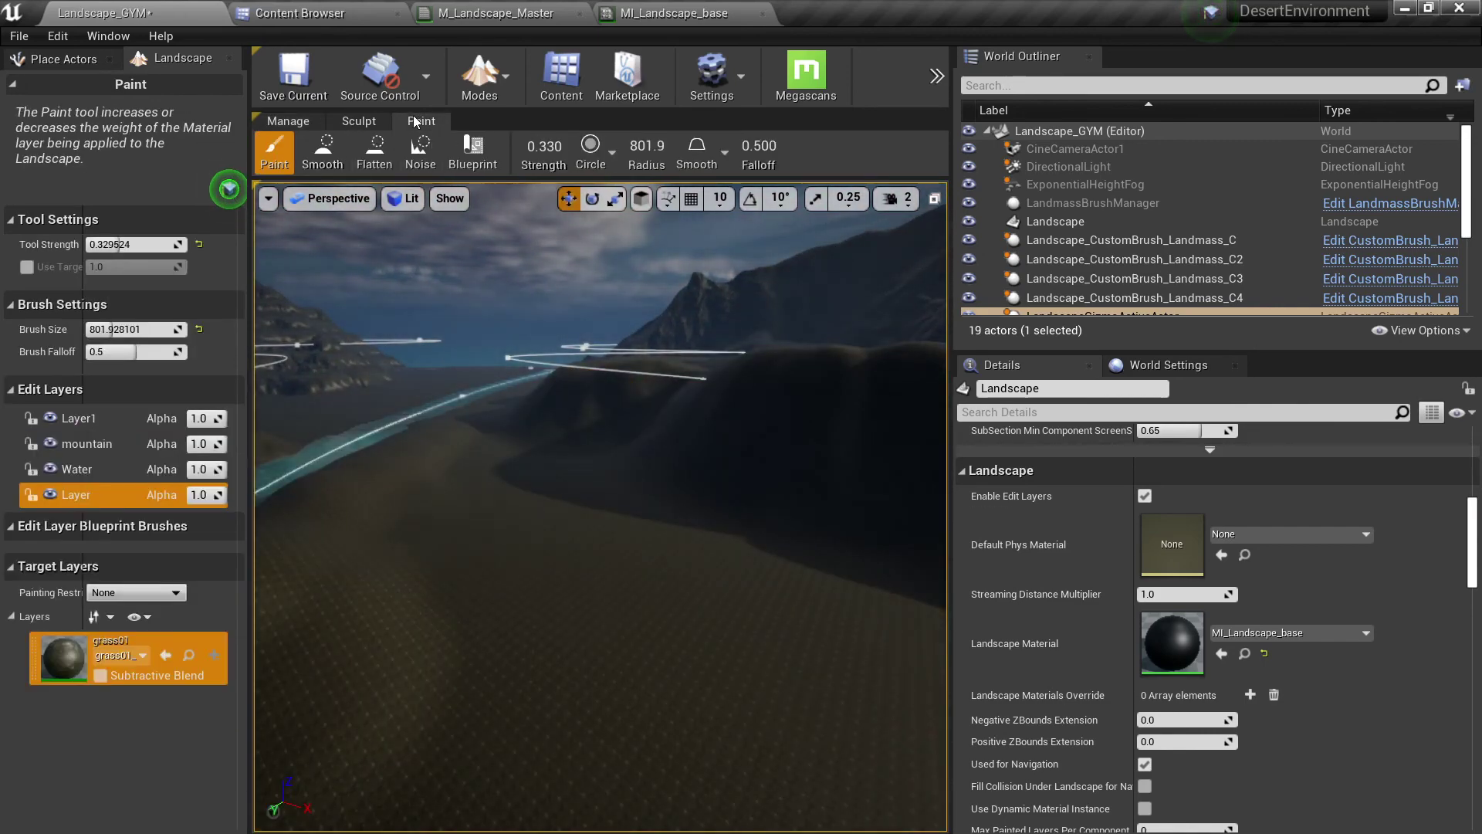
mouse_move(570, 526)
right_down()
mouse_move(685, 602)
mouse_move(679, 679)
mouse_move(695, 671)
right_up()
right_drag(556, 566, 648, 586)
key(alt+3)
key(alt+4)
right_drag(517, 594, 383, 595)
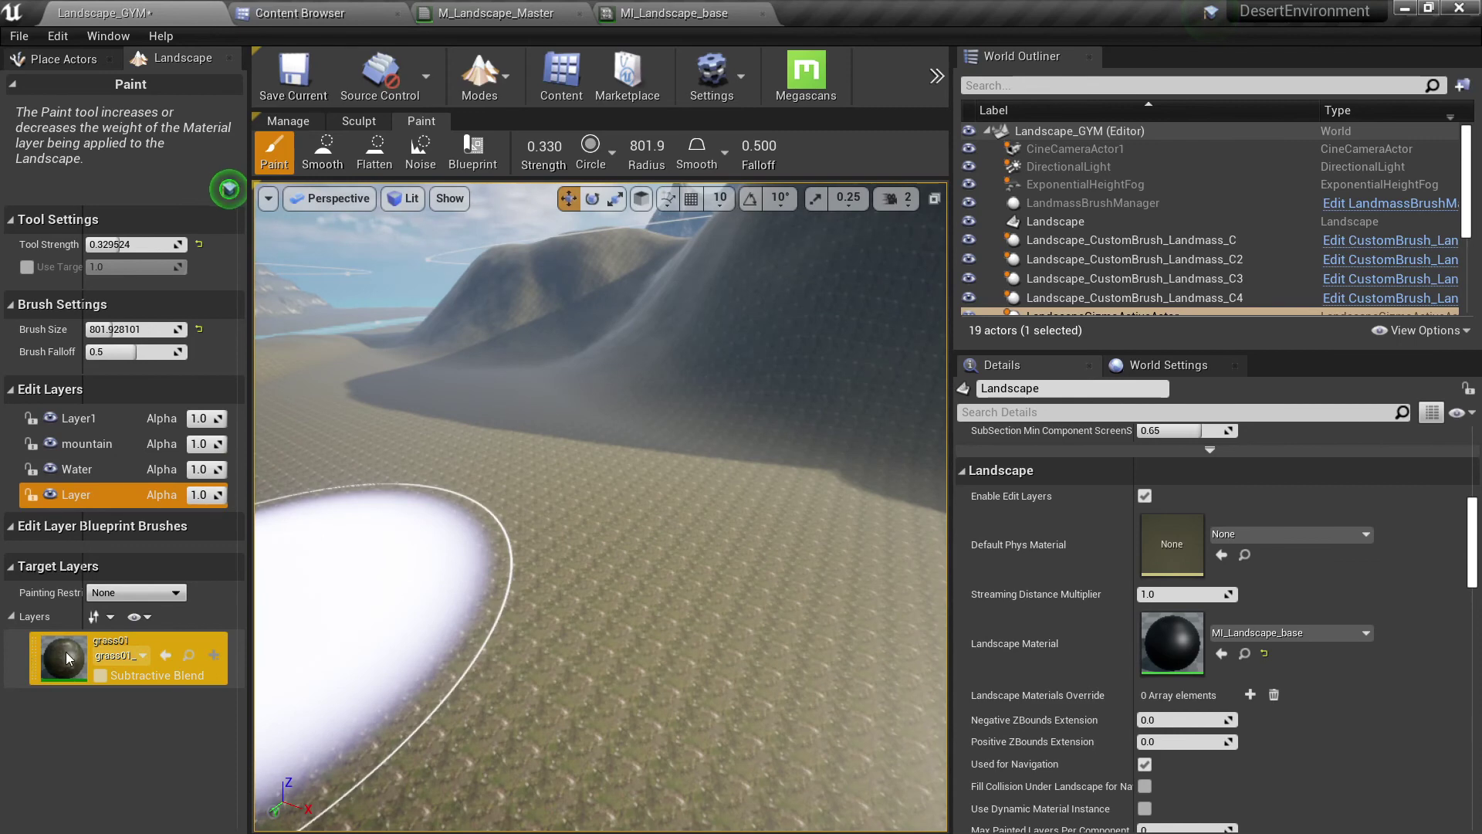
right_click(65, 654)
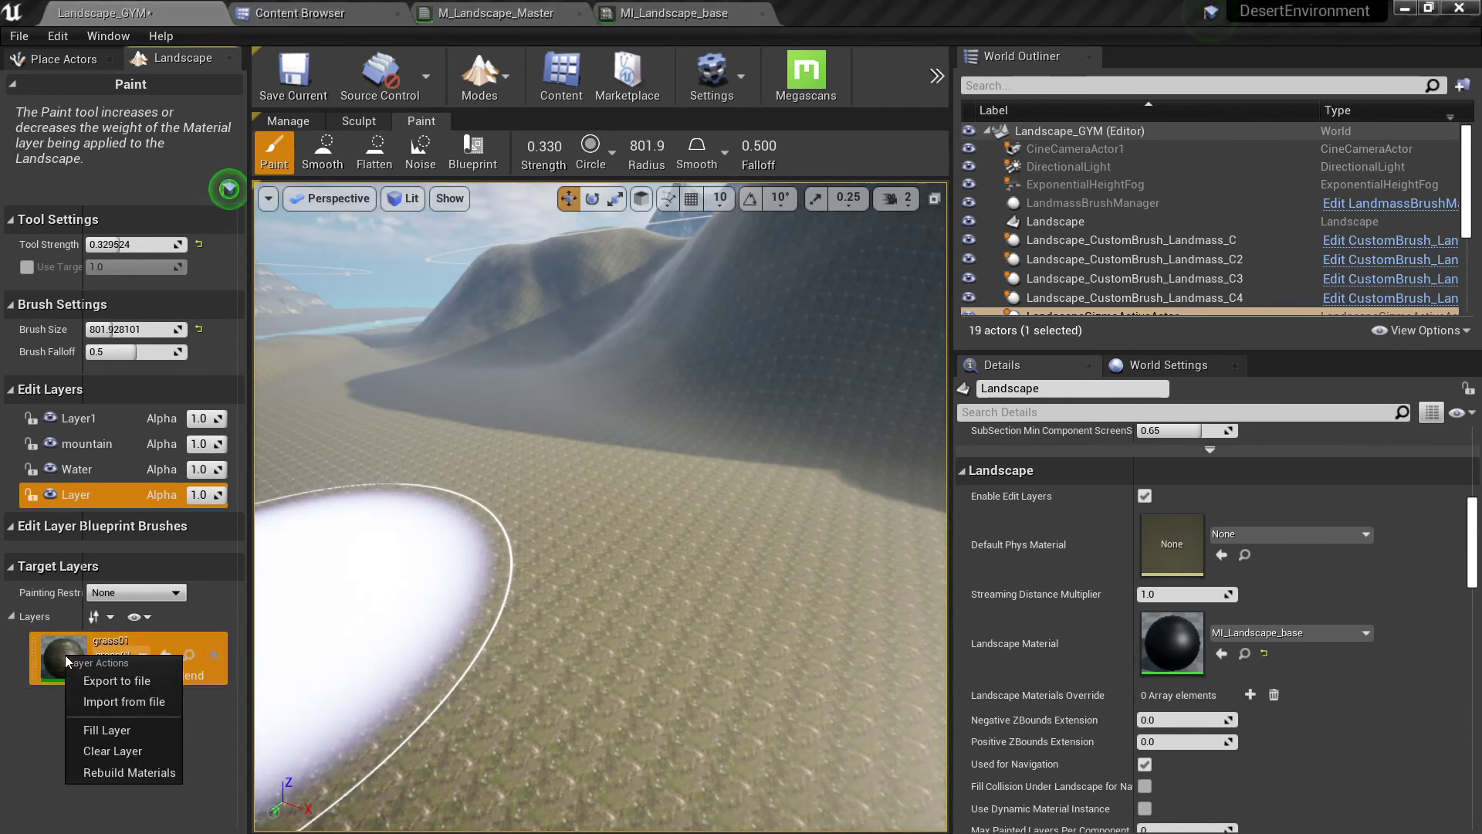
click(106, 730)
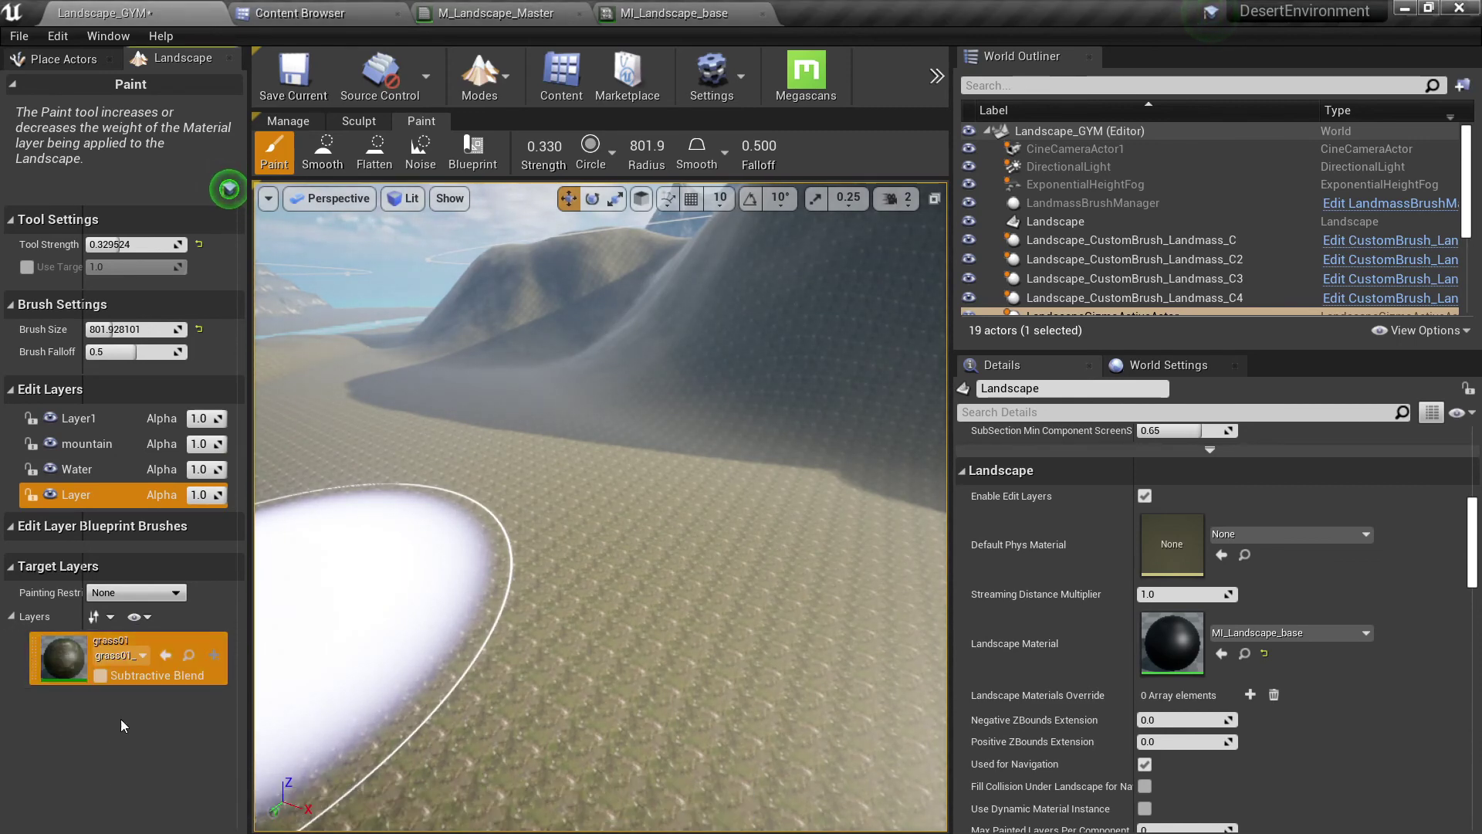
- Examine the grass01 texture tiling on the terrain from a distance and close up, in both Manage and Paint modes
mouse_move(600, 494)
right_down()
mouse_move(571, 533)
mouse_move(560, 502)
right_up()
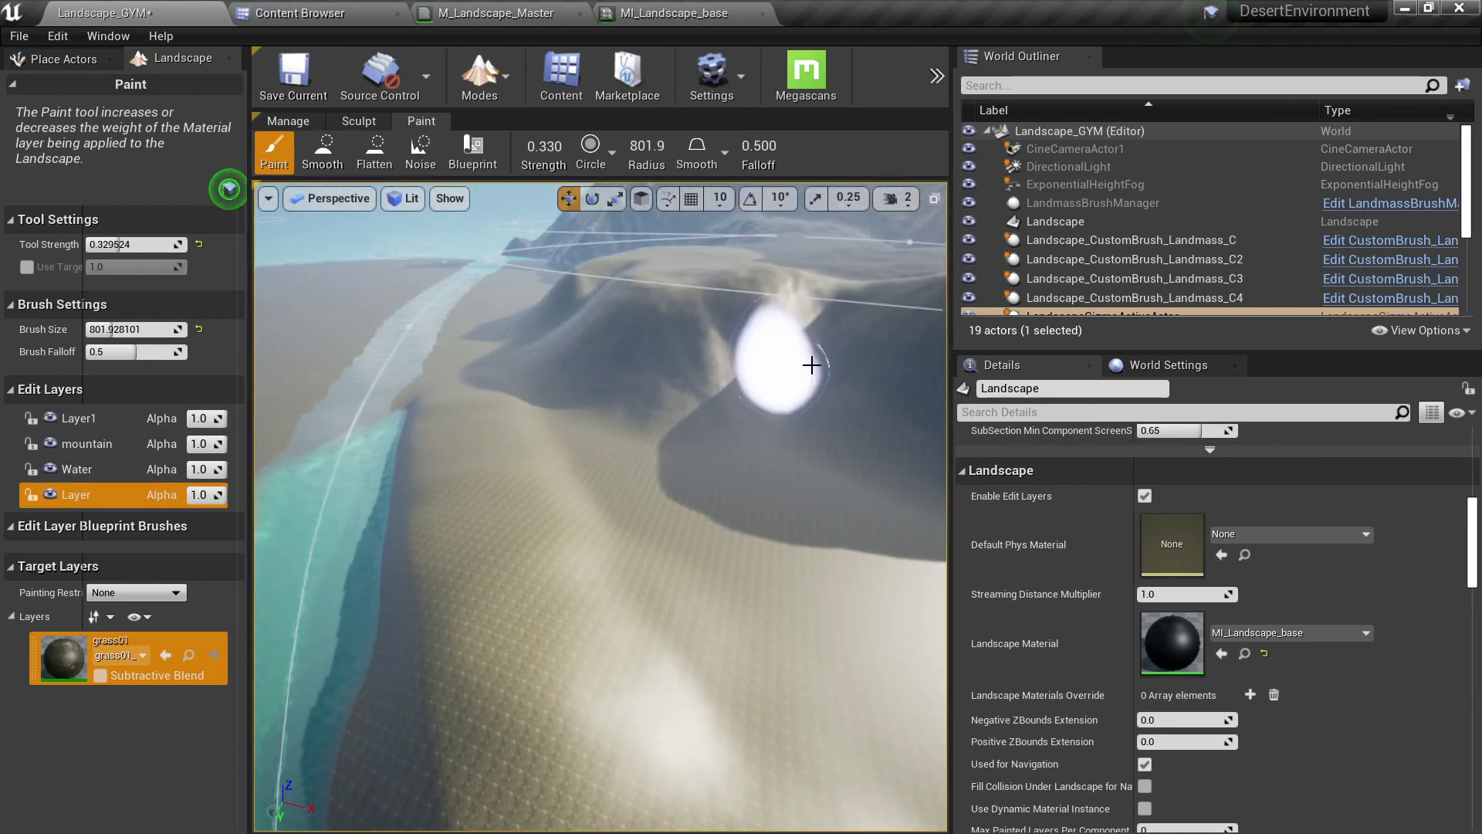
right_drag(812, 365, 764, 432)
click(291, 122)
mouse_move(625, 407)
right_down()
mouse_move(617, 432)
mouse_move(615, 407)
right_up()
mouse_move(553, 575)
right_down()
mouse_move(602, 479)
mouse_move(560, 513)
mouse_move(575, 517)
mouse_move(586, 494)
mouse_move(596, 524)
right_up()
click(418, 122)
mouse_move(628, 440)
right_down()
mouse_move(623, 494)
mouse_move(604, 455)
mouse_move(627, 423)
right_up()
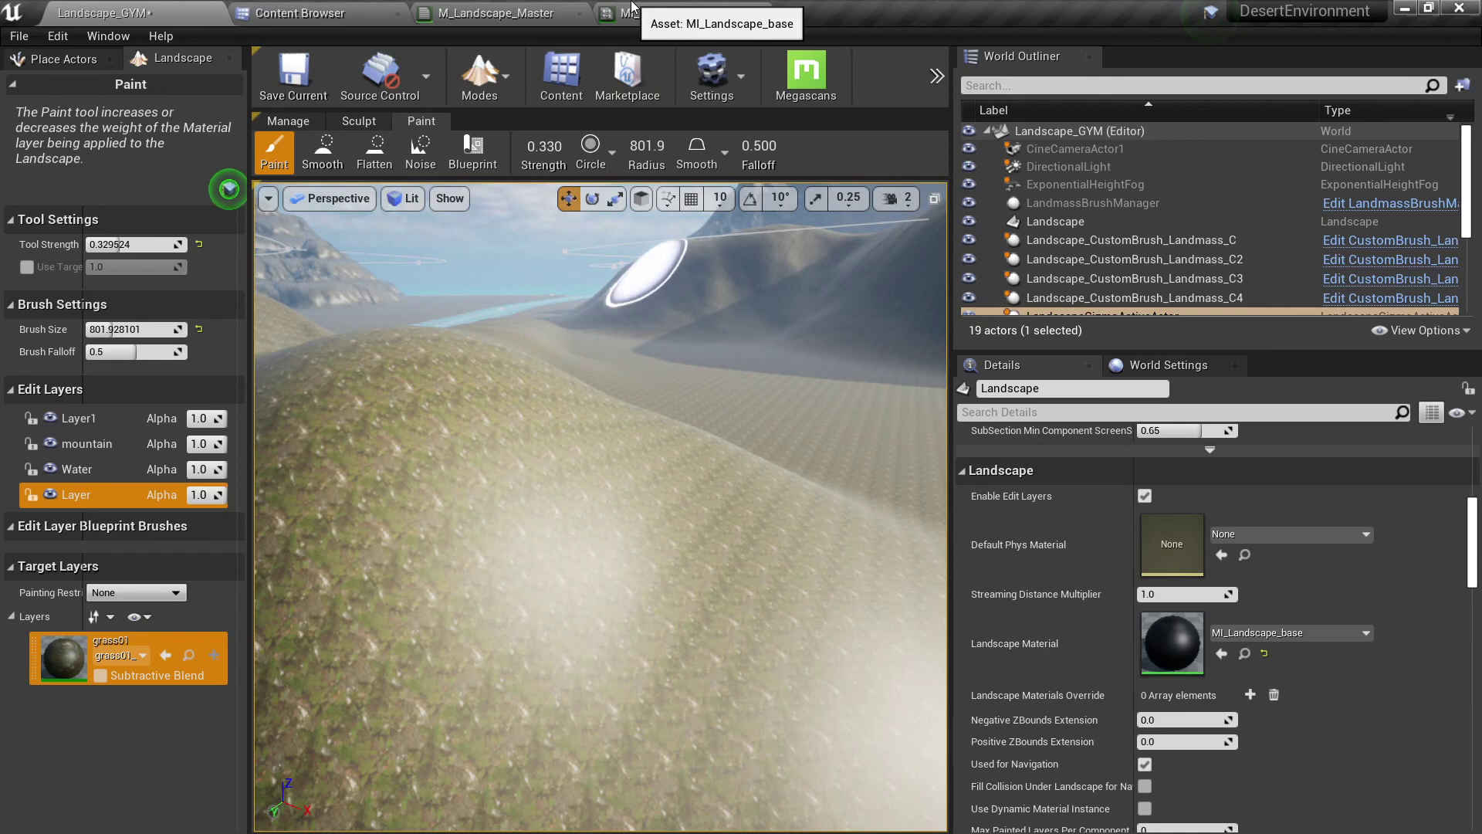
right_drag(569, 377, 549, 324)
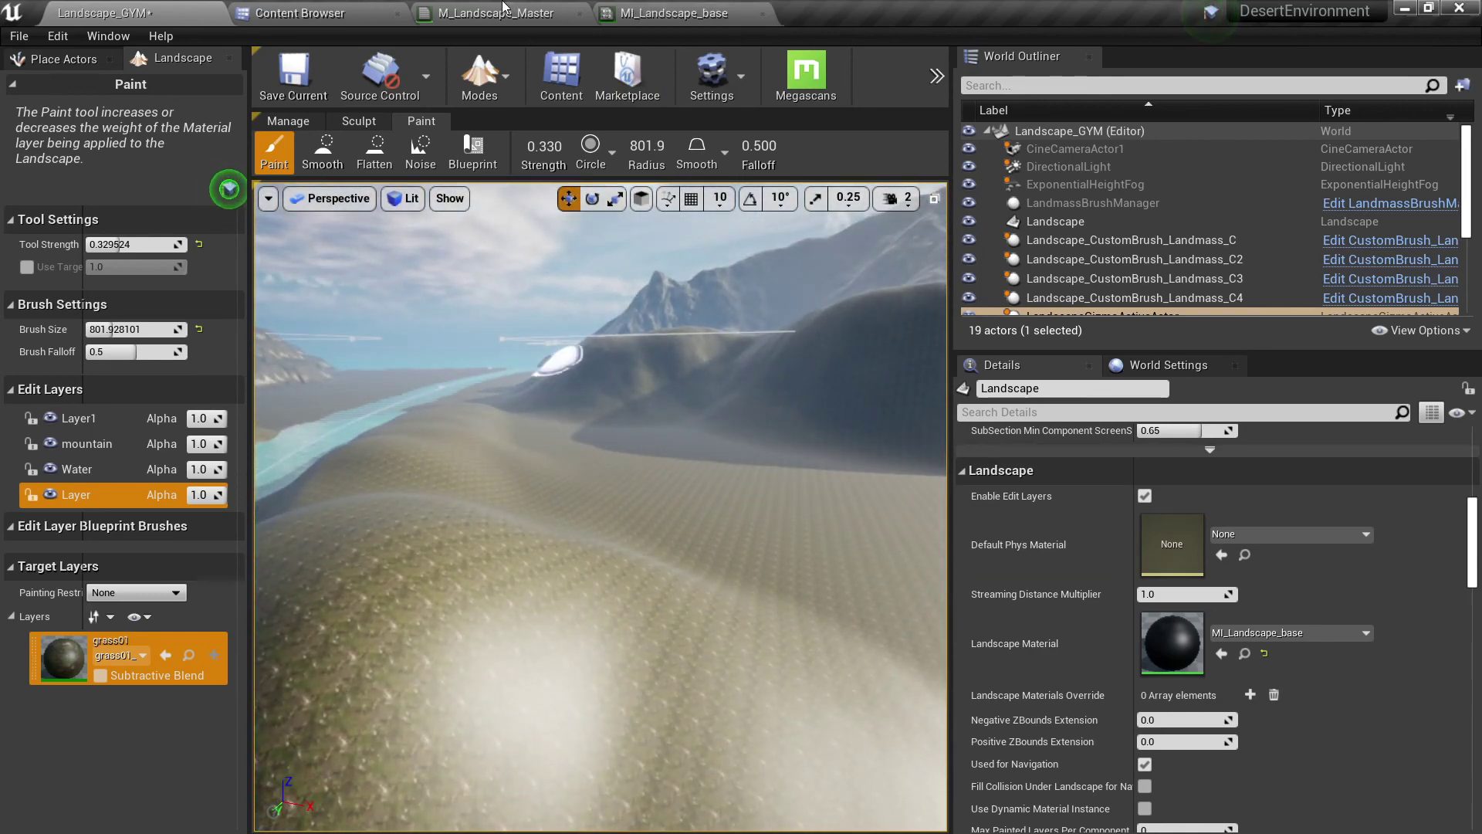
- Switch to M_Landscape_Master and examine the connections between LandscapeCoords, the albedo texture sample and the Layer Blend node
click(495, 14)
scroll(714, 299, down, 6)
scroll(930, 381, up, 4)
scroll(711, 397, down, 2)
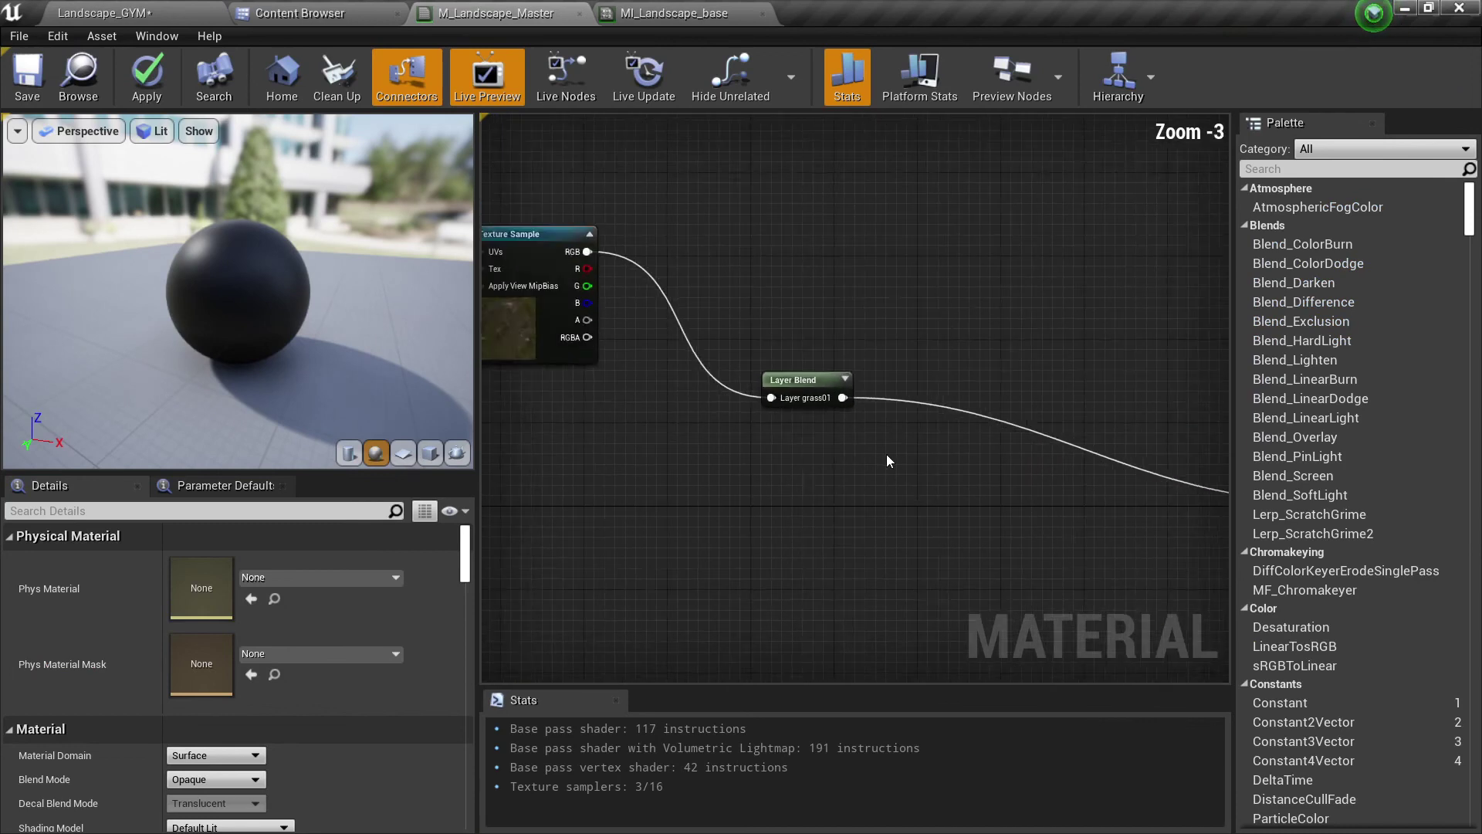
scroll(802, 471, up, 3)
right_drag(802, 471, 1032, 463)
scroll(1032, 463, down, 2)
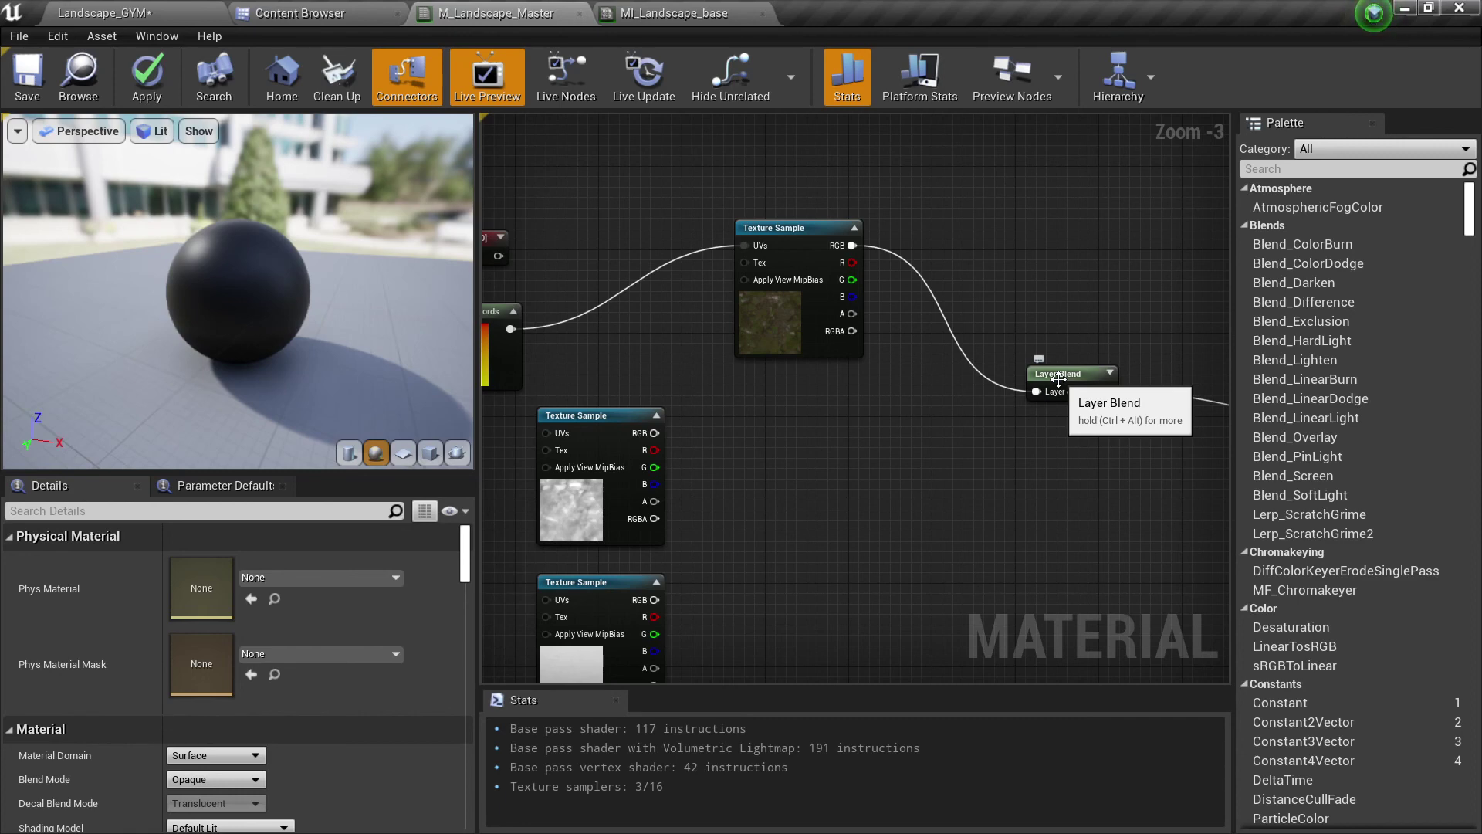
scroll(1005, 482, down, 1)
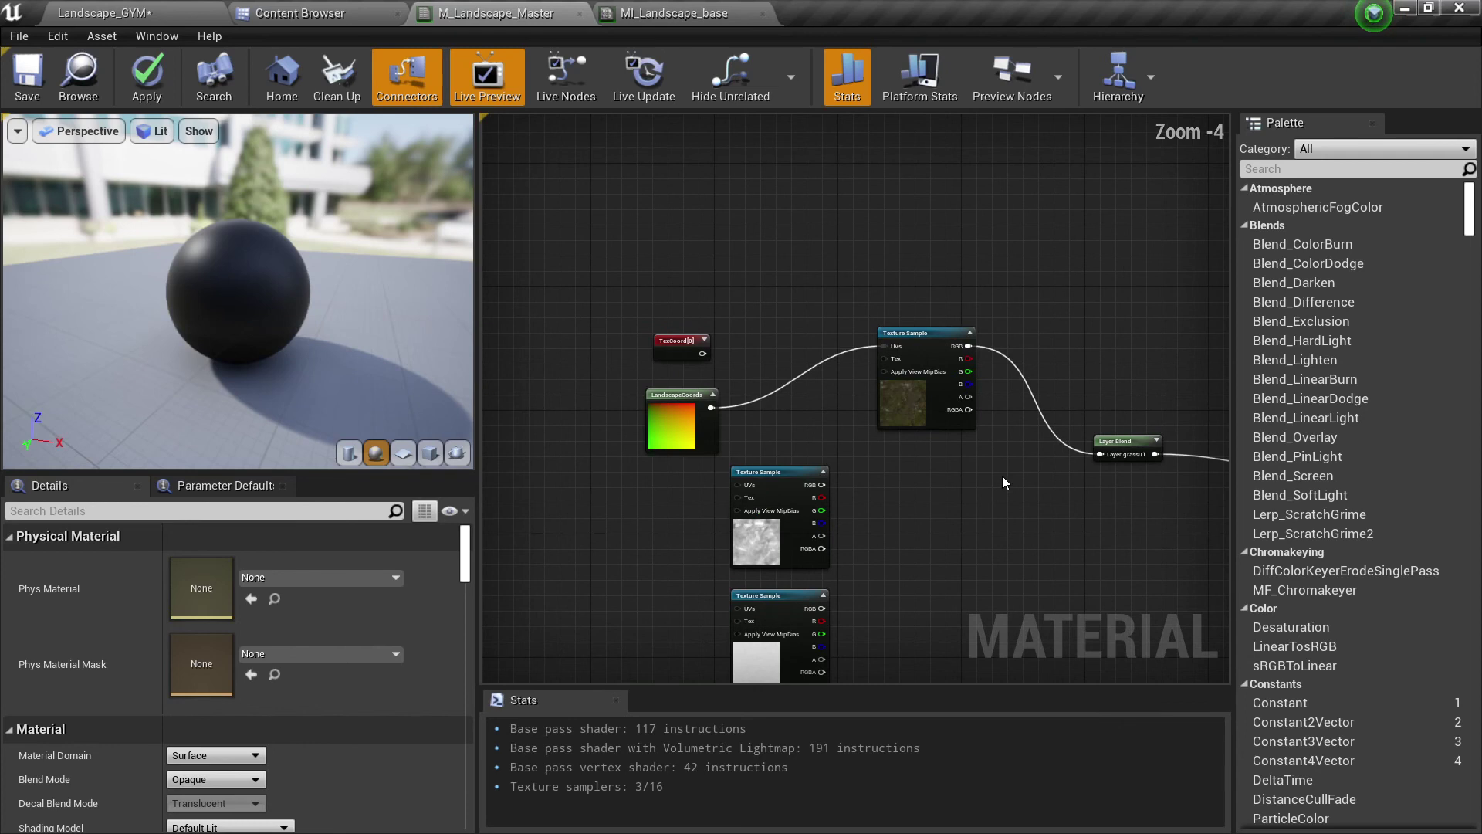
right_drag(1005, 482, 887, 466)
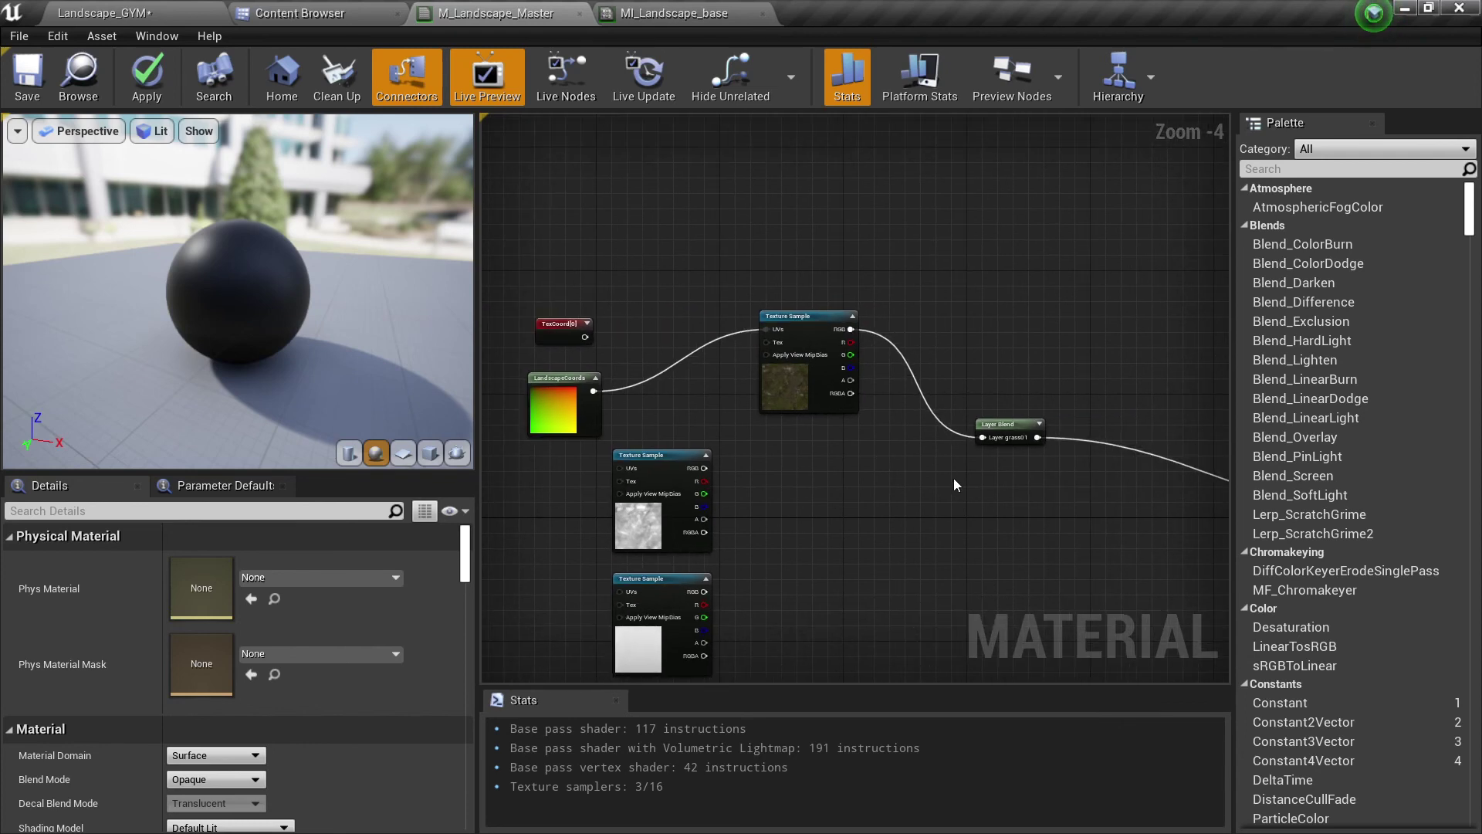
scroll(863, 496, up, 1)
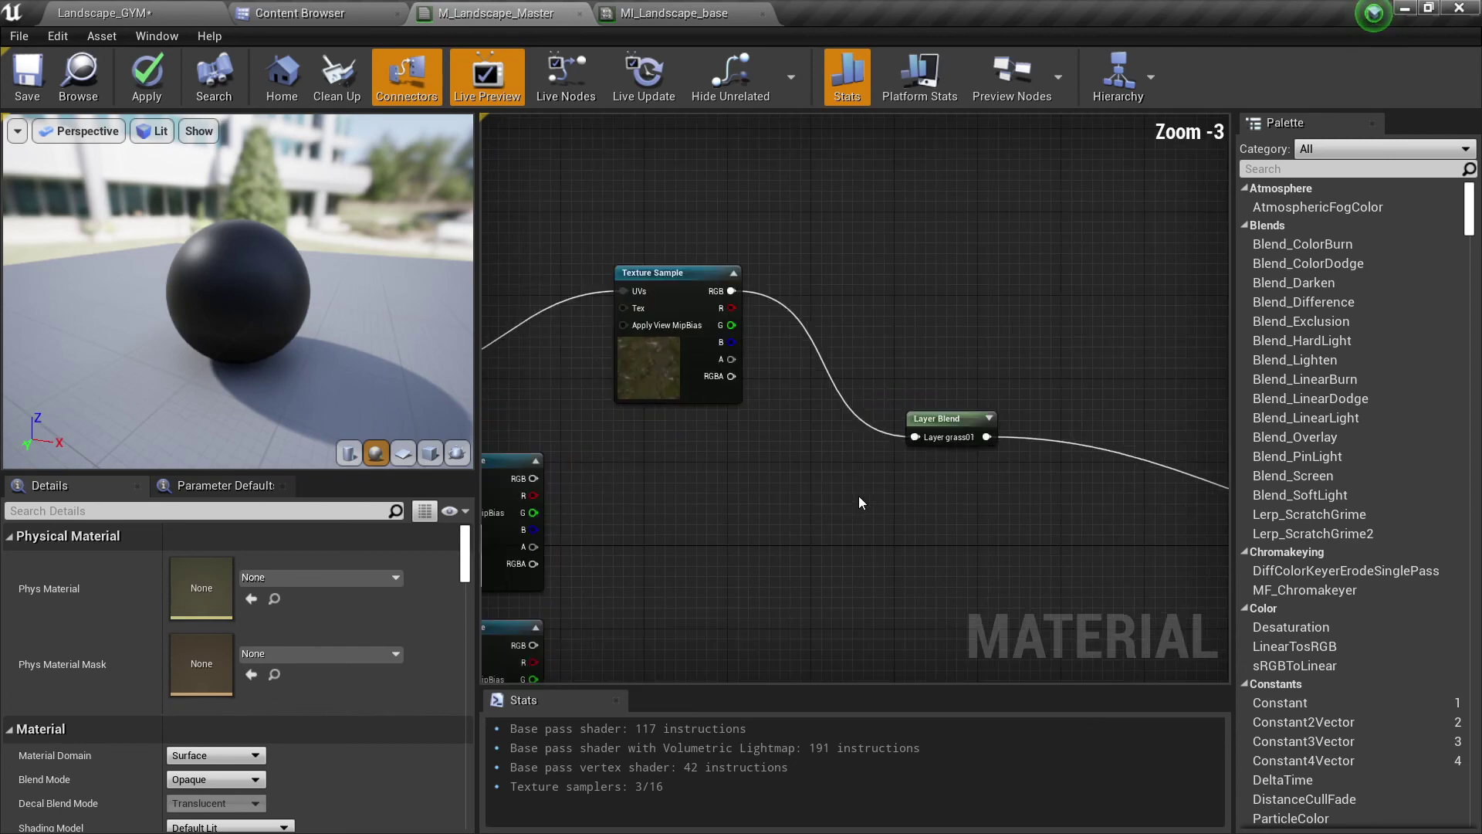